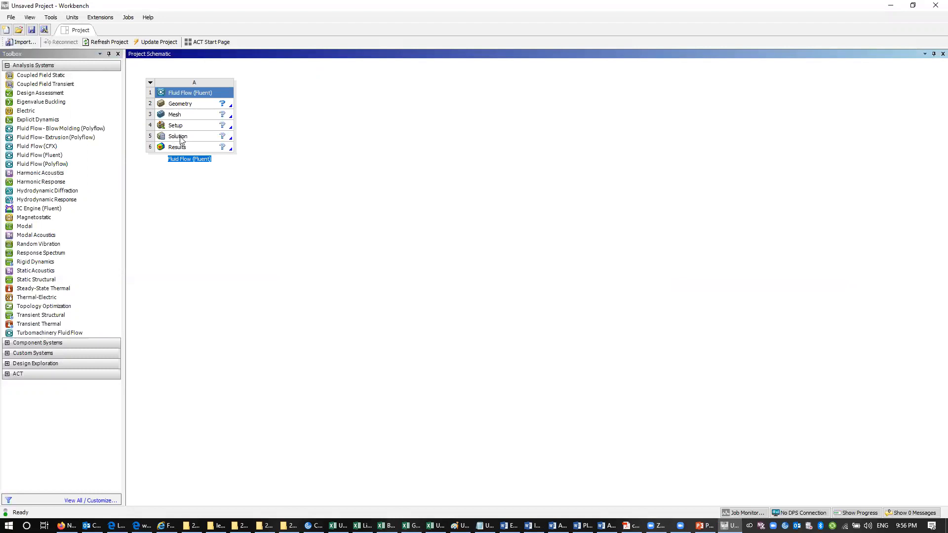
Step: Open the Fluid Flow (Fluent) system's geometry in SpaceClaim and set the document's length unit to Meters
double_click(181, 104)
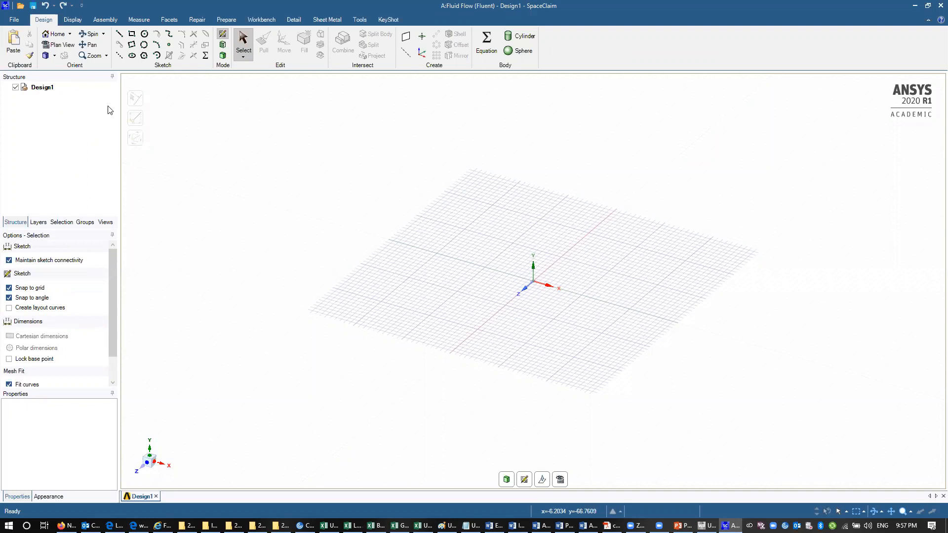
click(14, 21)
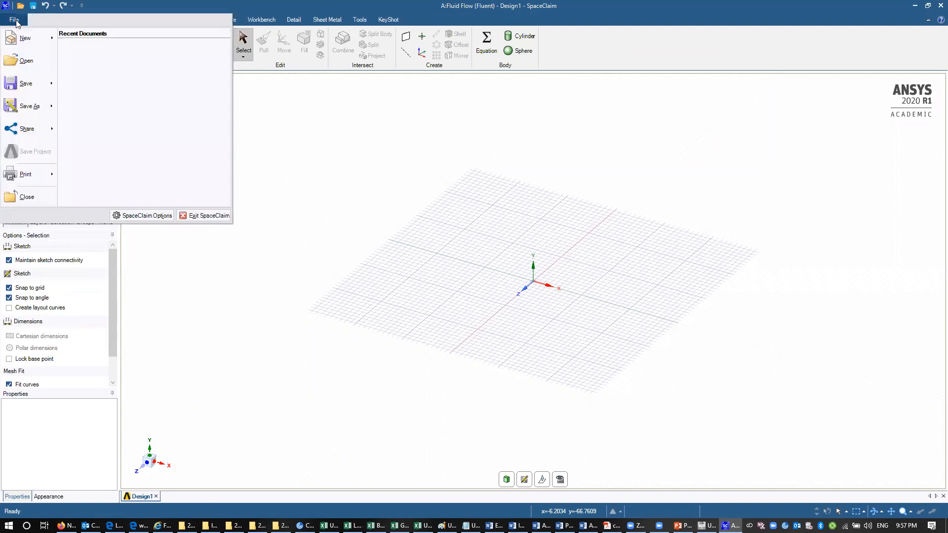
click(150, 219)
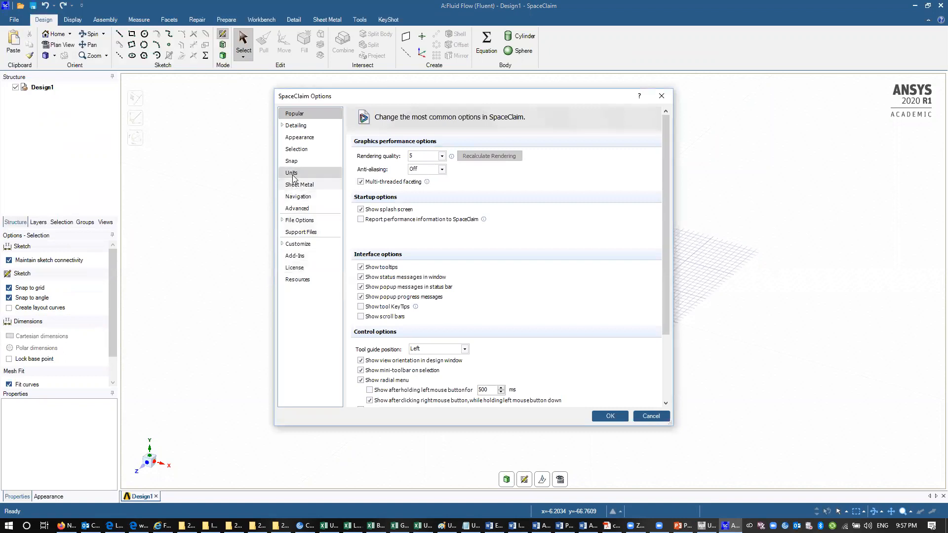
click(292, 173)
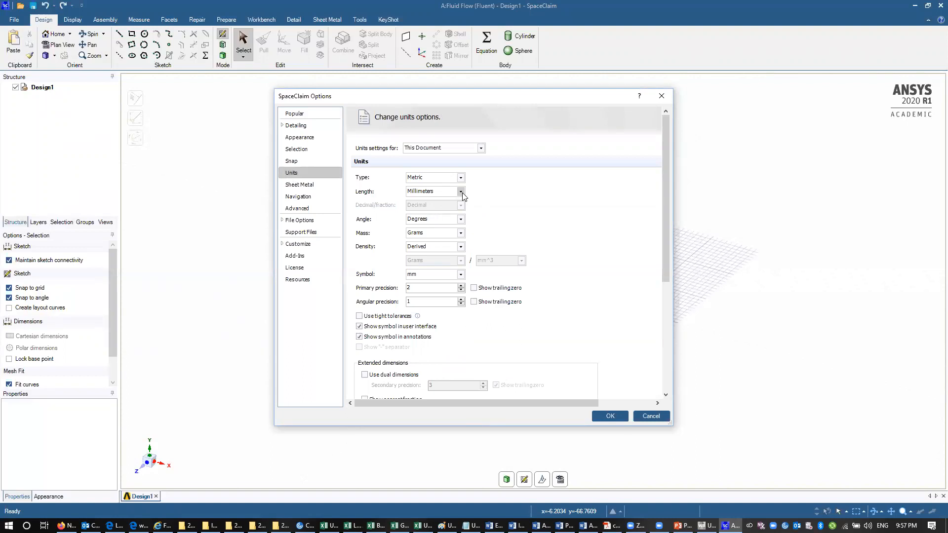
click(461, 192)
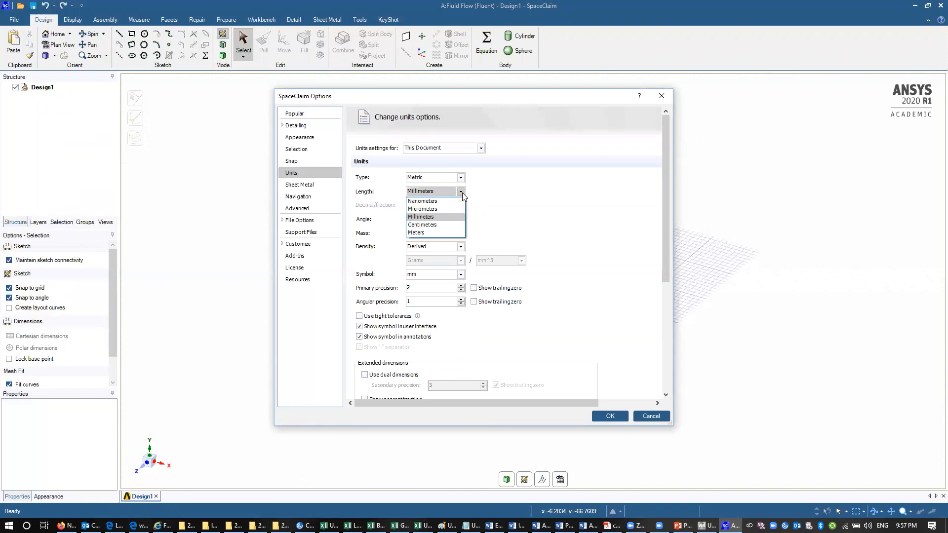
click(426, 233)
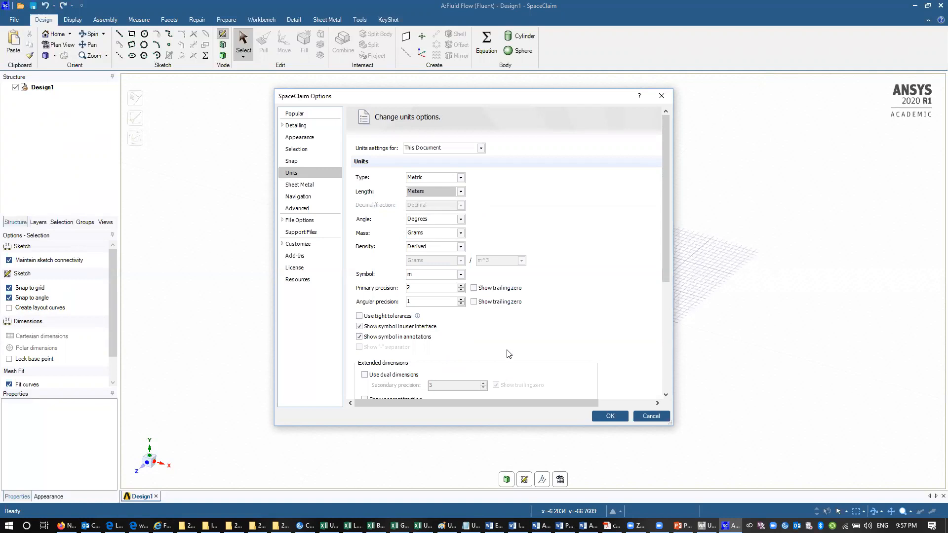
Step: Set the minor grid spacing to 0.5 m in the units options and apply the settings
drag(666, 270, 668, 401)
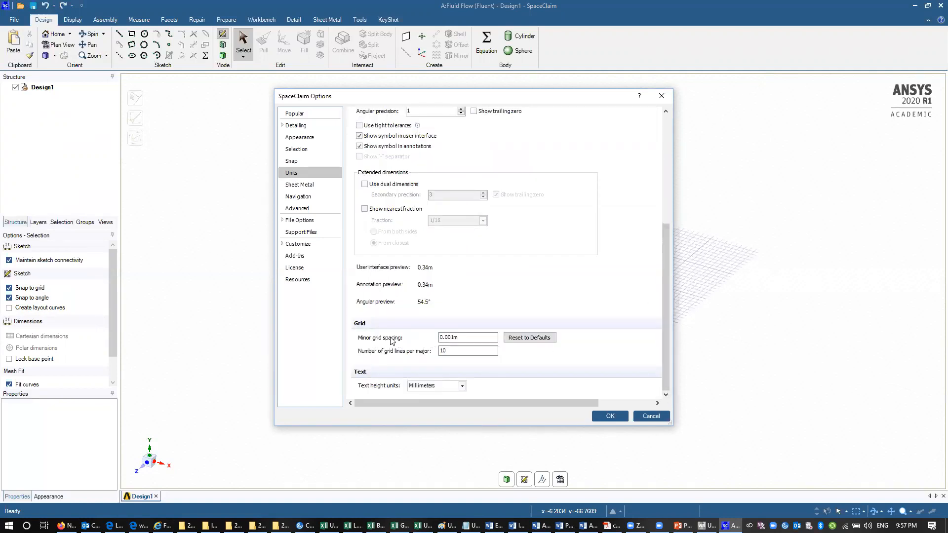
click(447, 338)
drag(447, 337, 453, 337)
text(5)
click(611, 416)
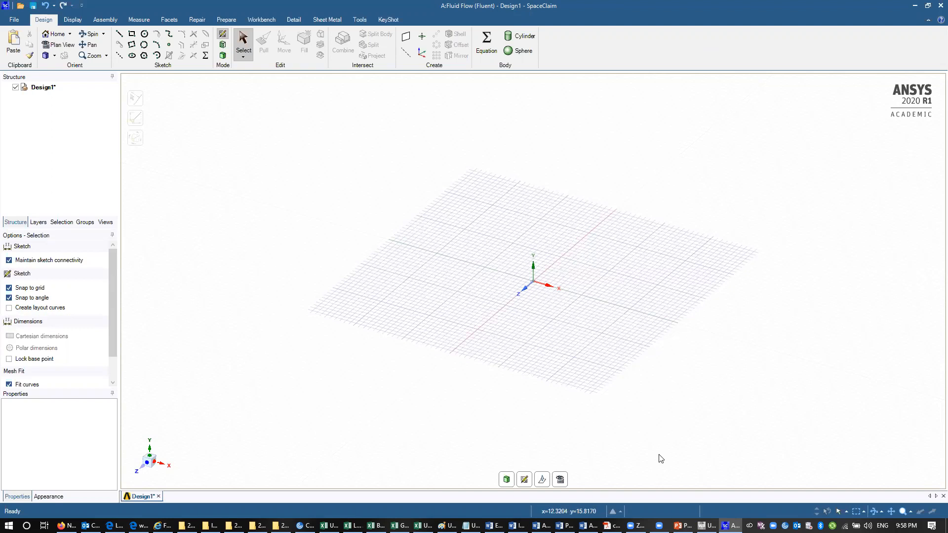
Step: Consult the pipe drawing in PowerPoint, return to SpaceClaim and start a sketch on the XY plane, normal to the Z axis
click(682, 526)
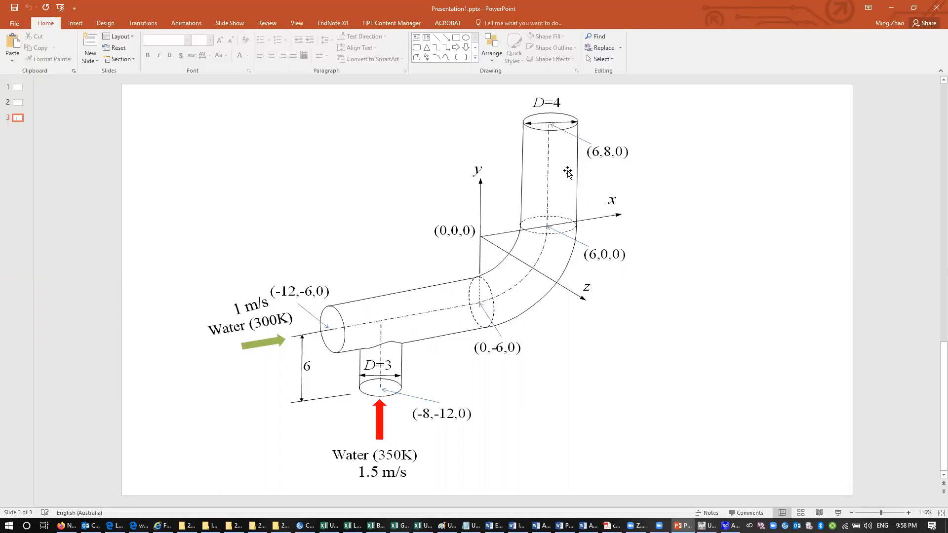
click(730, 525)
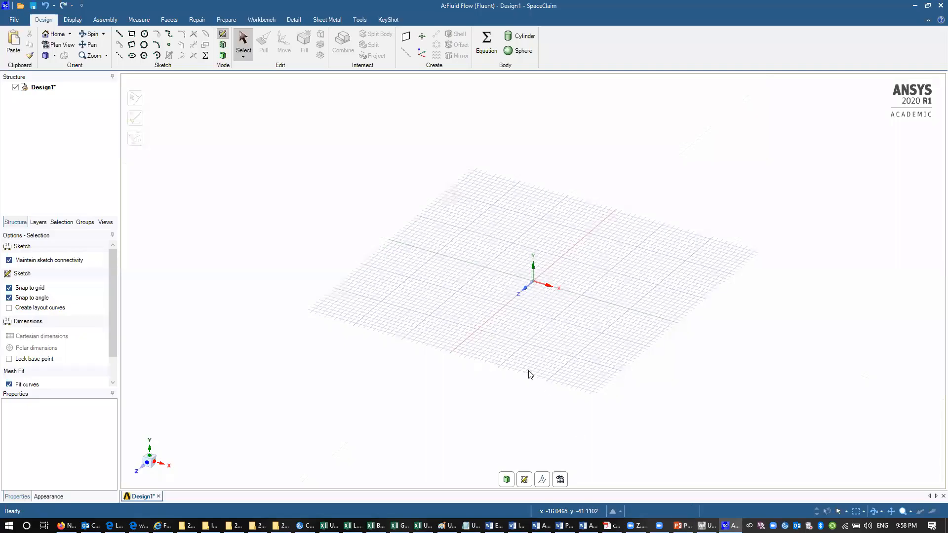
click(91, 33)
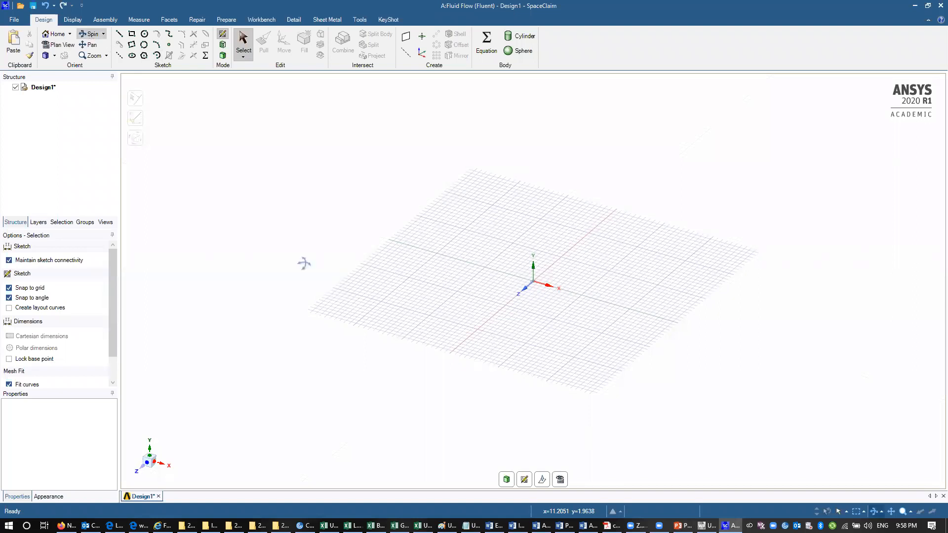
mouse_move(463, 390)
mouse_down()
mouse_move(579, 351)
mouse_move(535, 362)
mouse_up()
mouse_move(252, 325)
mouse_down()
mouse_move(282, 377)
mouse_move(235, 260)
mouse_move(165, 239)
mouse_up()
mouse_move(491, 322)
mouse_down()
mouse_move(256, 375)
mouse_move(291, 410)
mouse_move(267, 335)
mouse_move(227, 355)
mouse_up()
click(89, 45)
drag(334, 324, 471, 287)
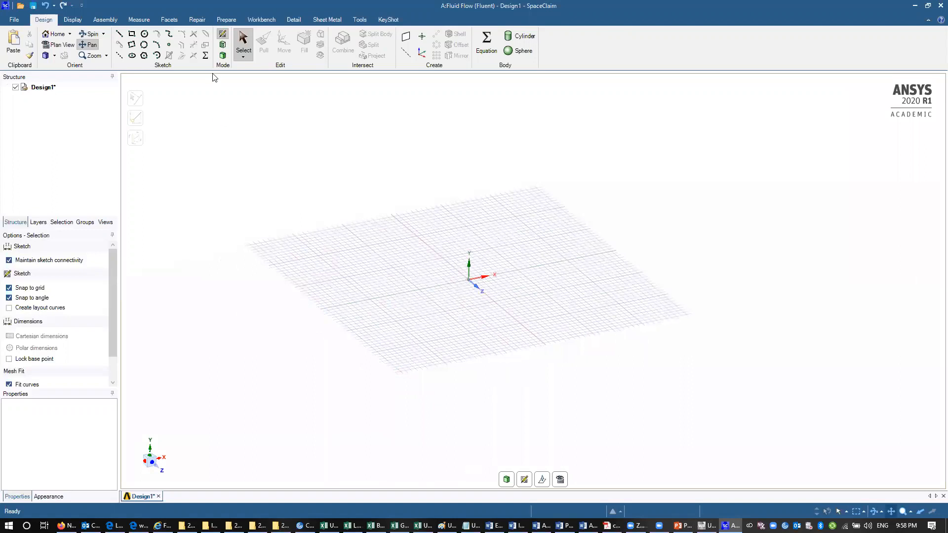
click(223, 35)
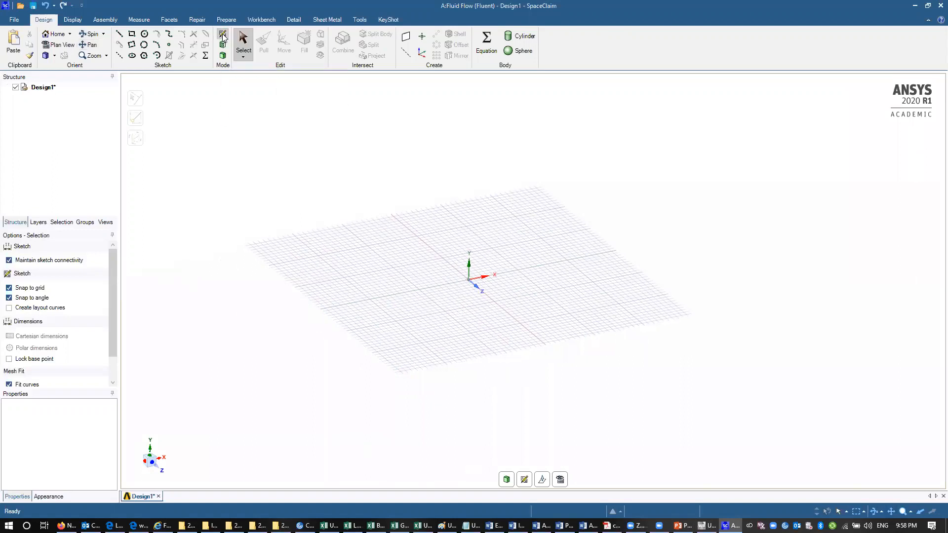
click(525, 481)
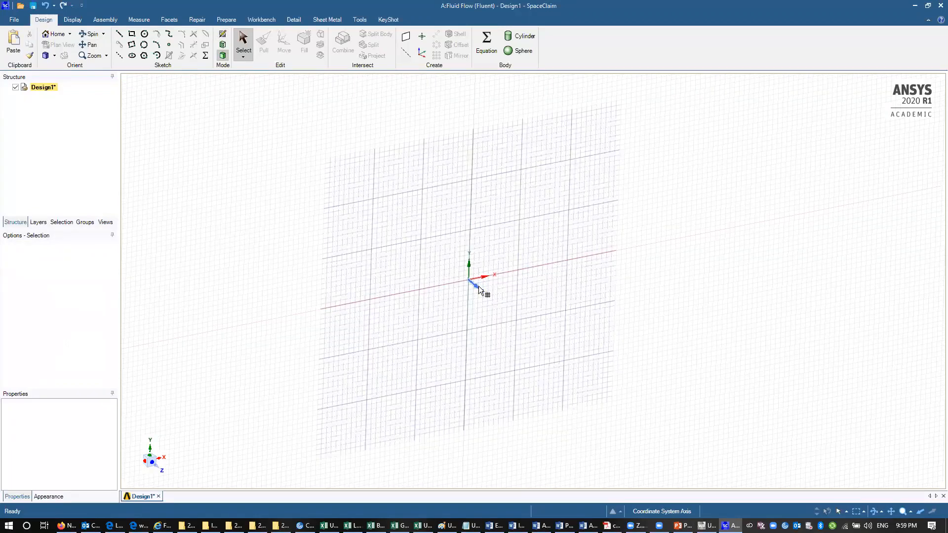
click(479, 286)
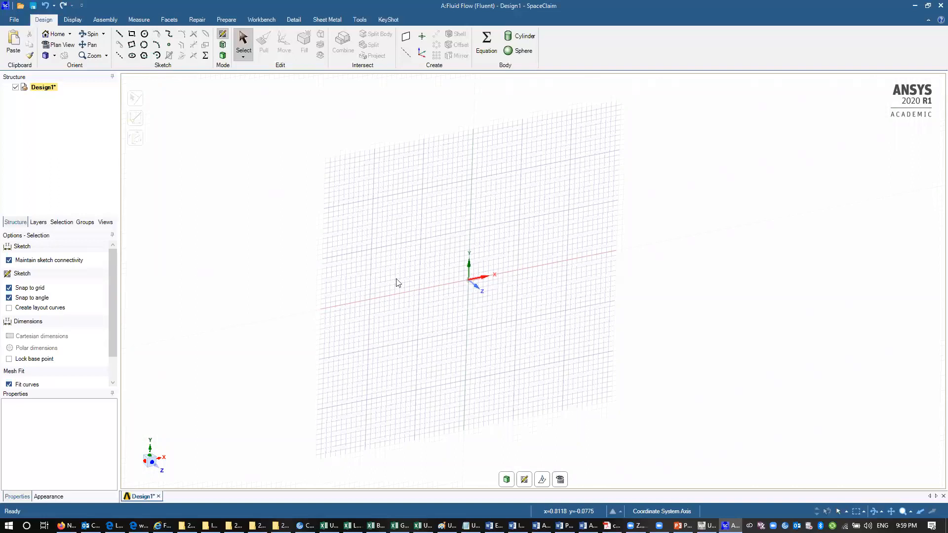
Step: Sketch a 12 m straight line along X from (-12, -6) to (0, -6) for the horizontal pipe's centreline
click(119, 33)
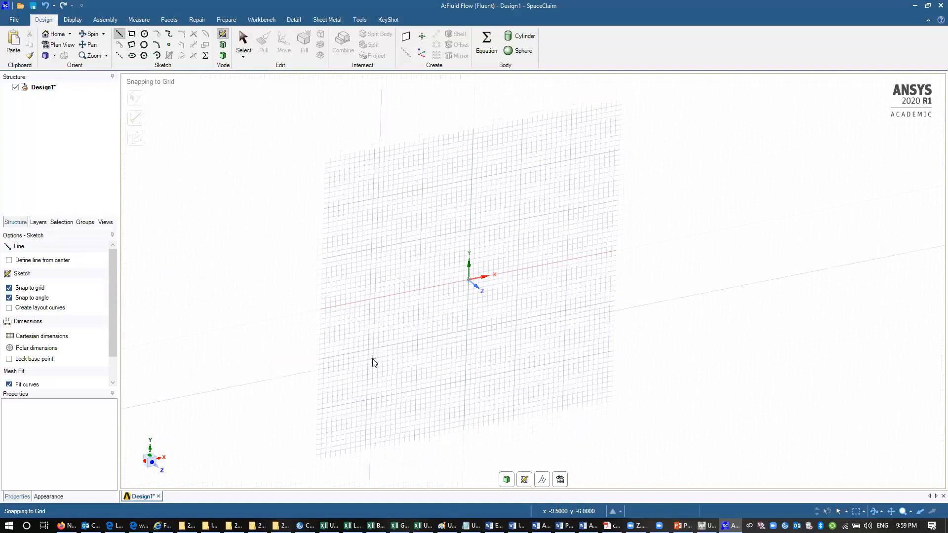
click(348, 365)
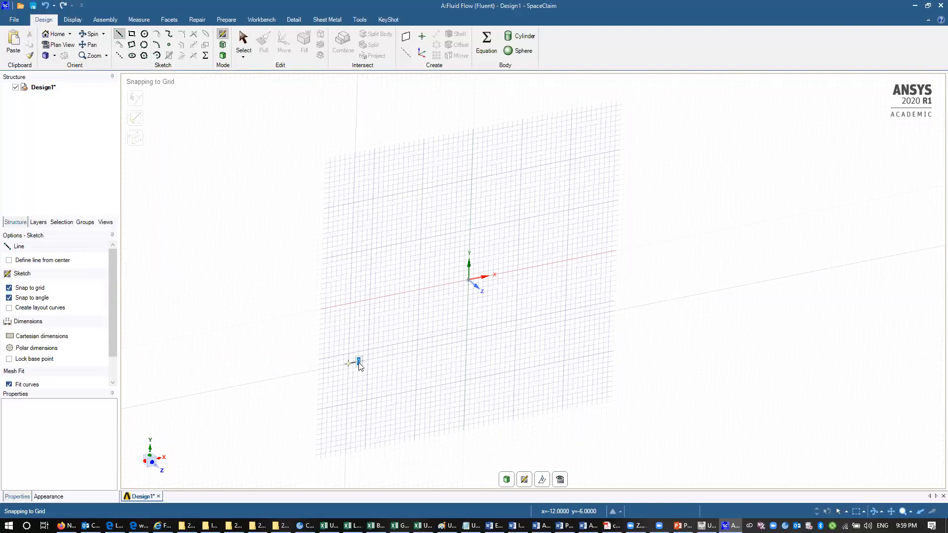
click(465, 345)
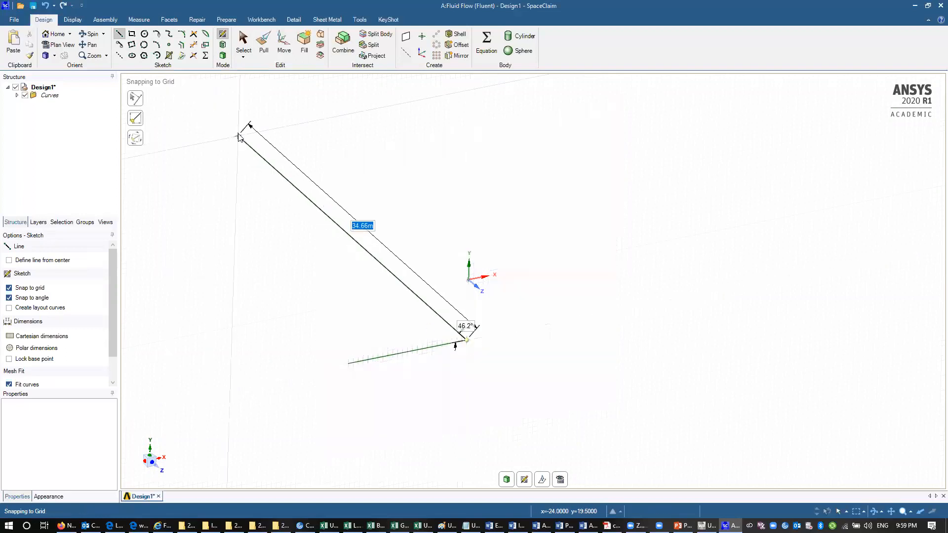
Step: Sketch a 90° arc of 12 m diameter centred on the origin, from the line's end at (0, -6) to (6, 0)
click(156, 55)
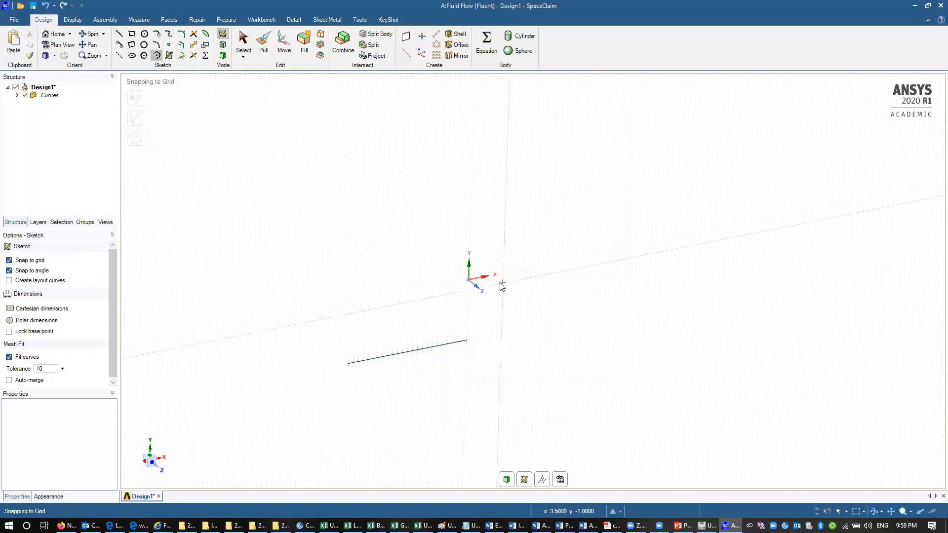
click(469, 281)
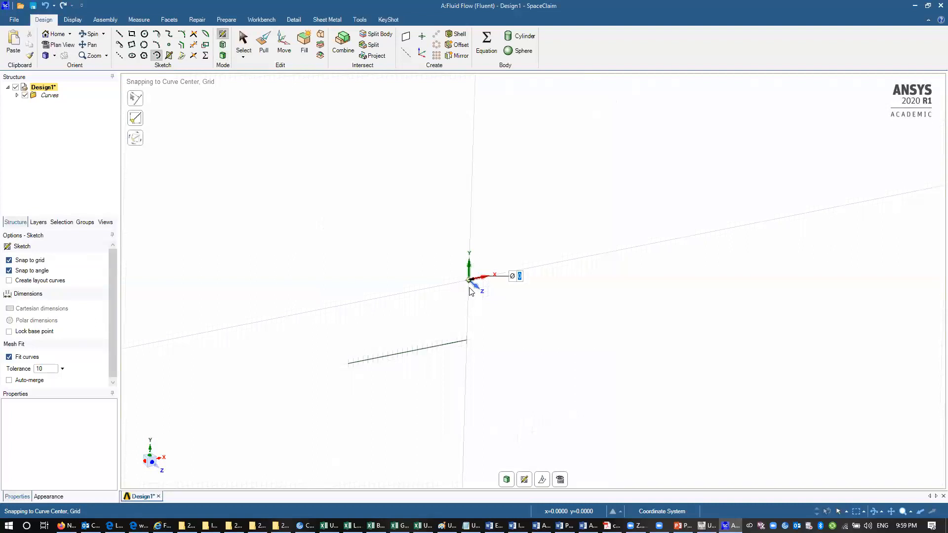
click(467, 341)
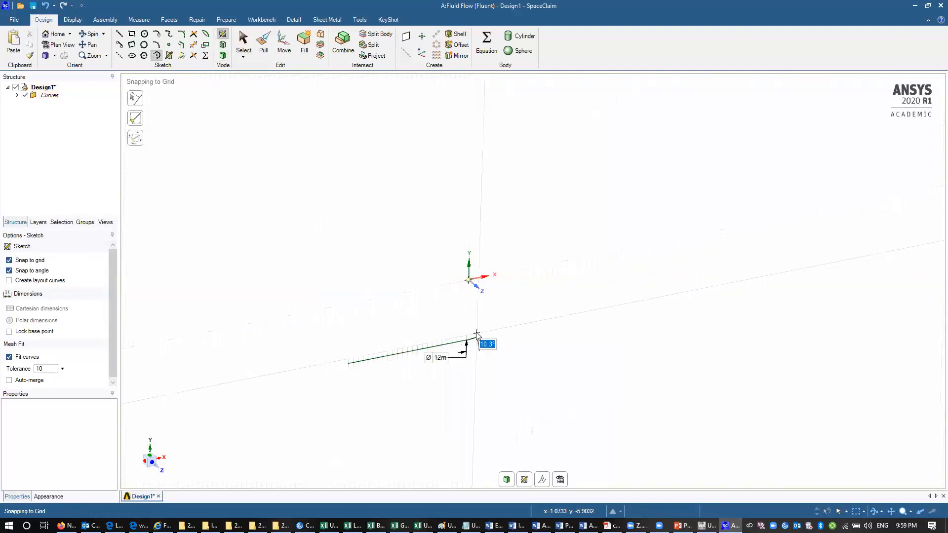
click(531, 272)
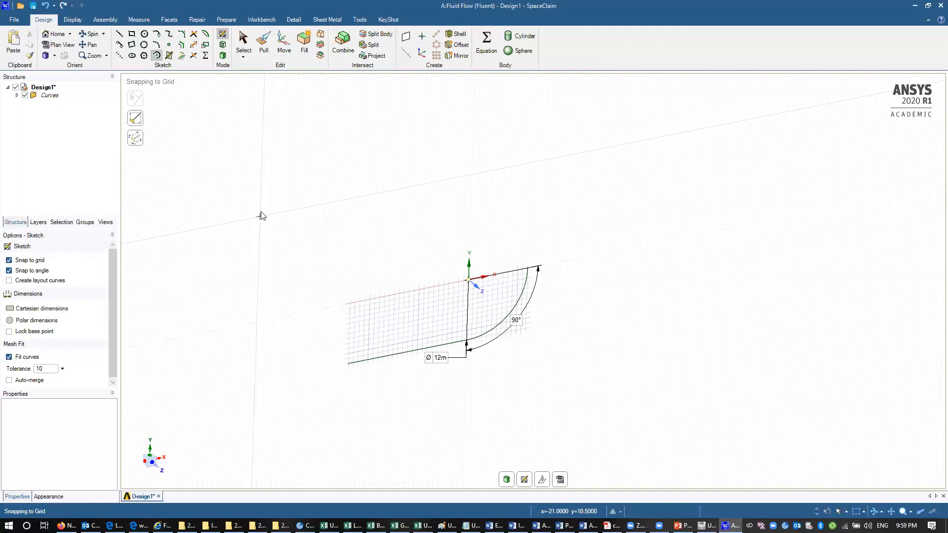
Step: Sketch an 8 m vertical line from the arc's end at (6, 0) to (6, 8), completing the centreline path
click(119, 34)
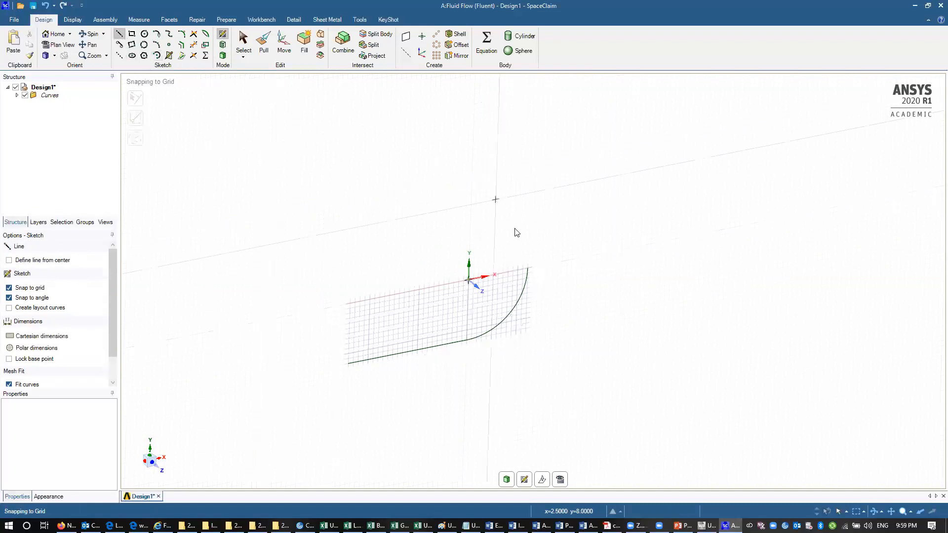
click(529, 269)
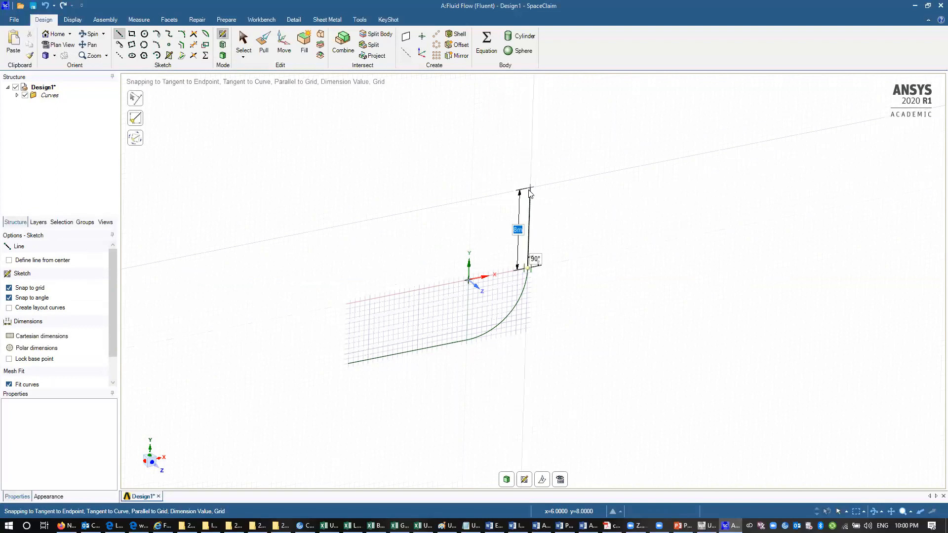
click(530, 190)
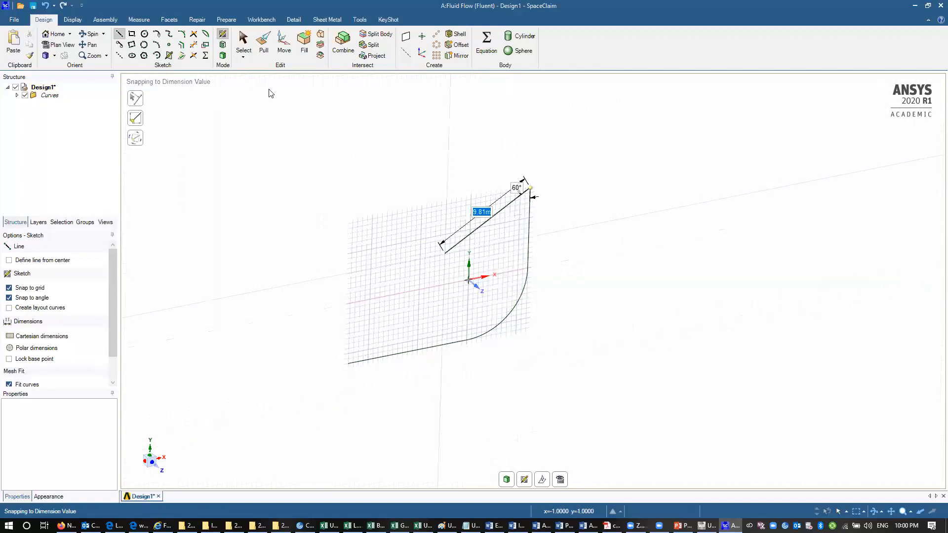
click(243, 42)
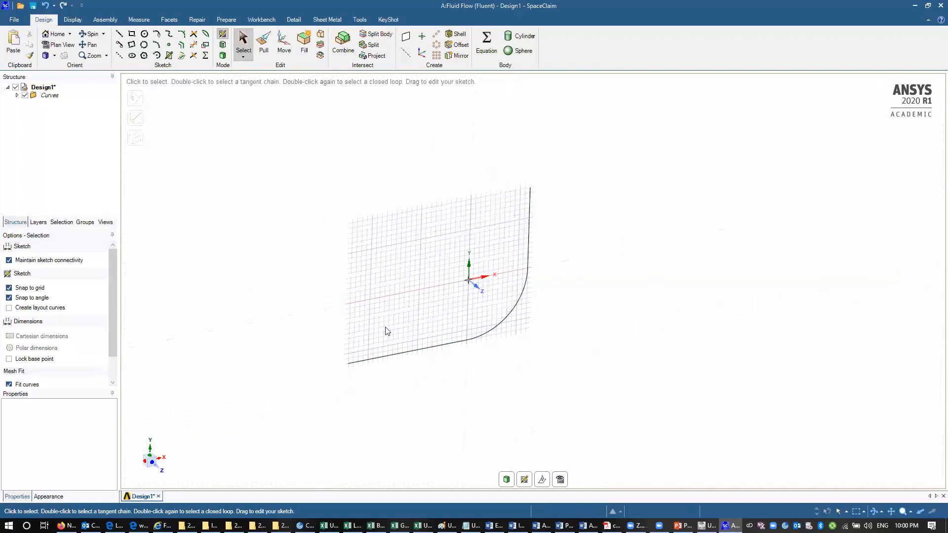
Step: Check the pipe diameters in the PowerPoint drawing, return to SpaceClaim and start a new sketch on the YZ plane, normal to X
click(682, 525)
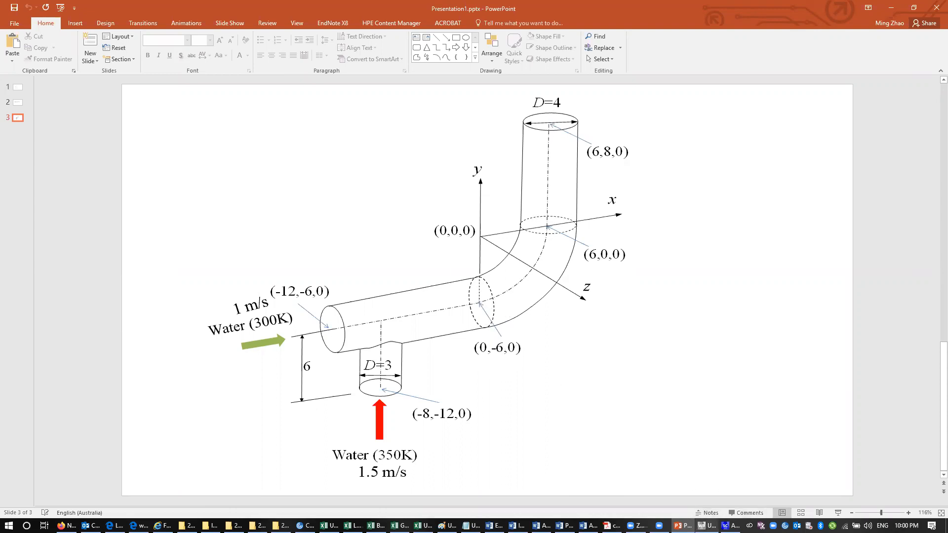
click(730, 526)
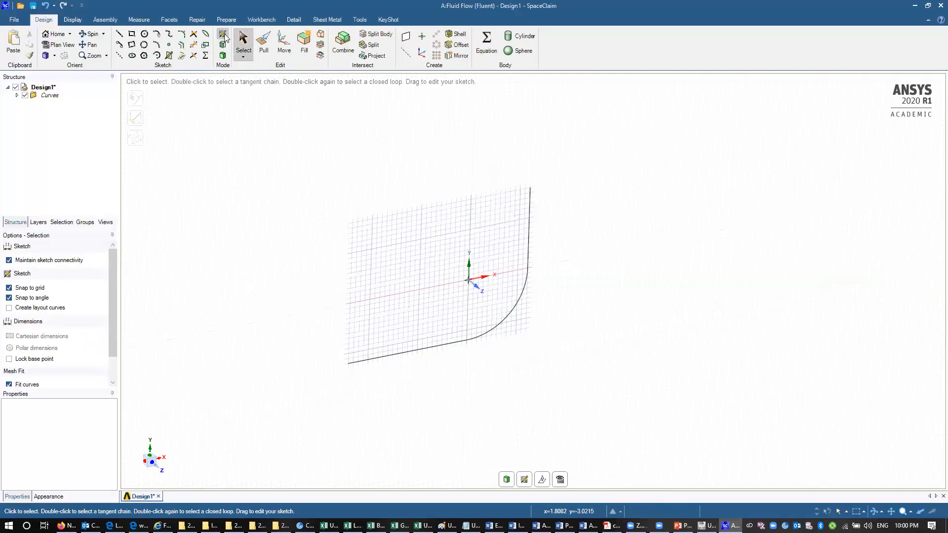
key(d)
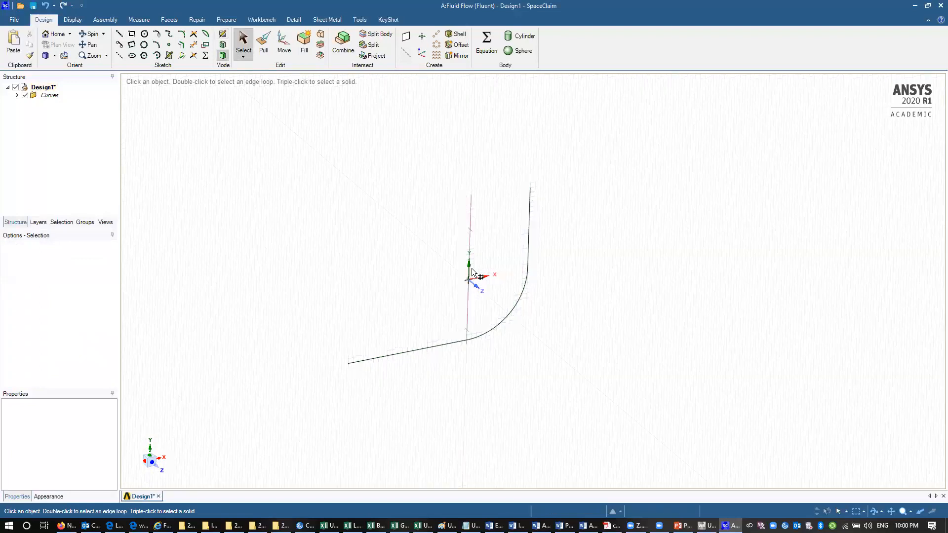
key(k)
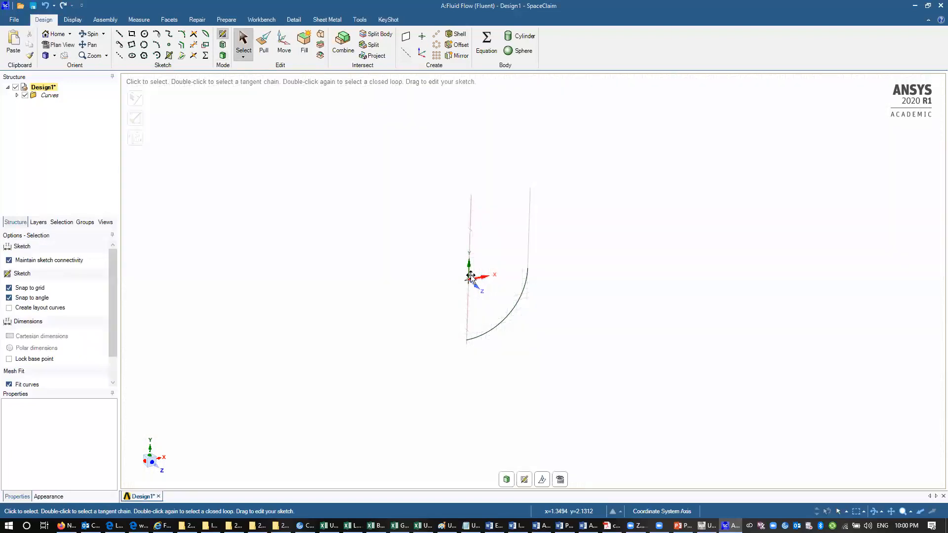
Step: Sketch a 4 m diameter circle centred on the junction of the horizontal line and the arc
click(144, 33)
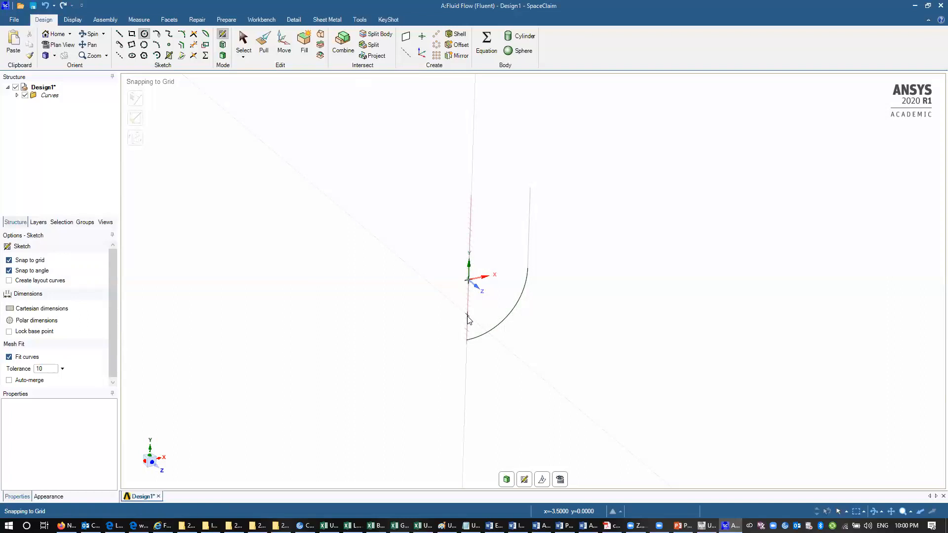
click(468, 342)
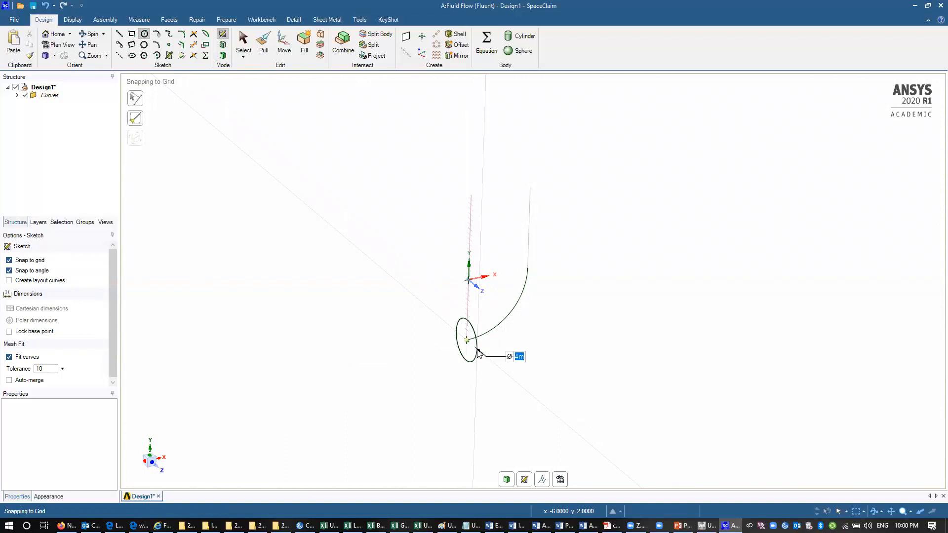
click(478, 350)
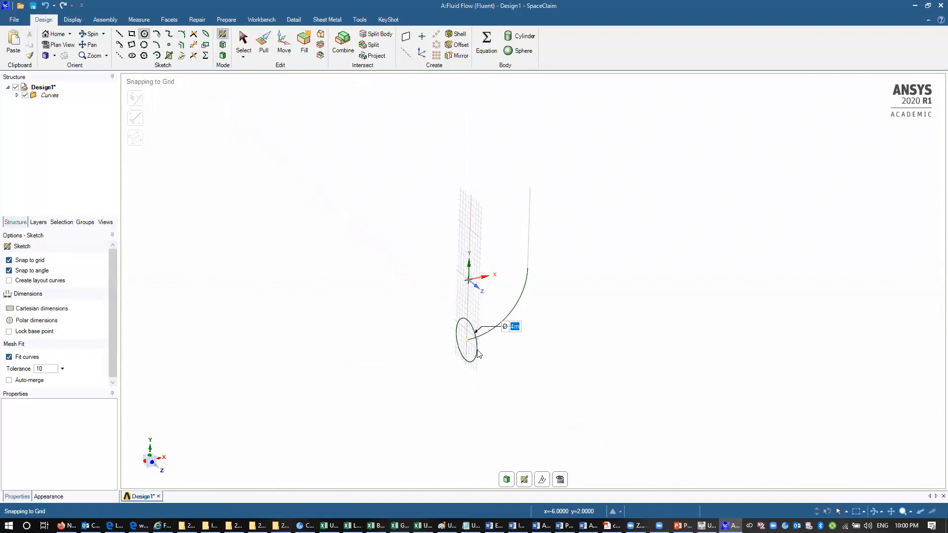
click(242, 40)
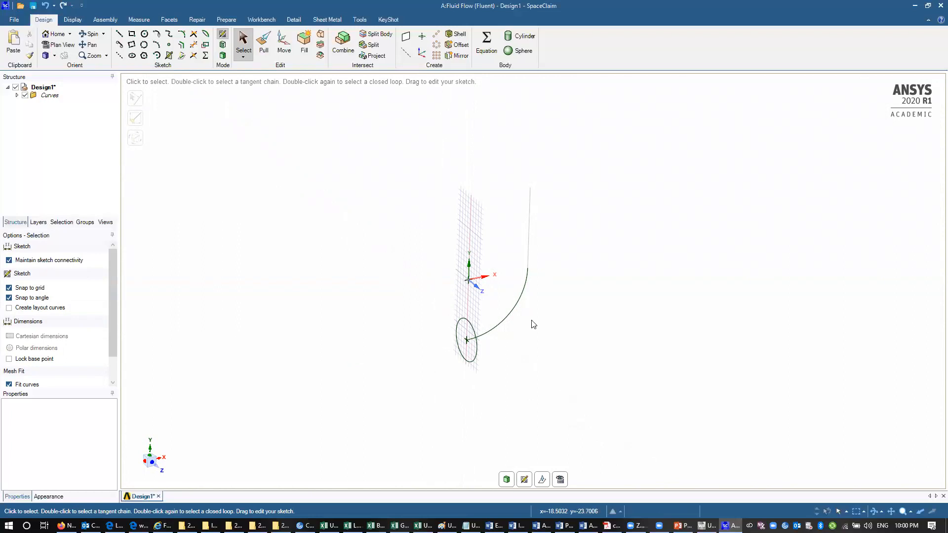
Step: Sweep the 4 m circle along the full centreline path of horizontal line, arc and vertical line to form the elbow solid
click(266, 48)
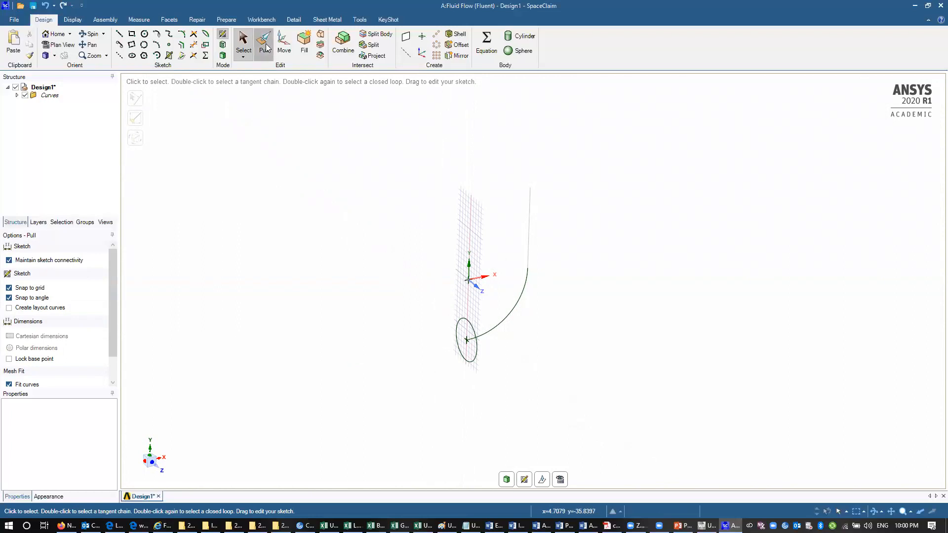
click(469, 336)
click(470, 336)
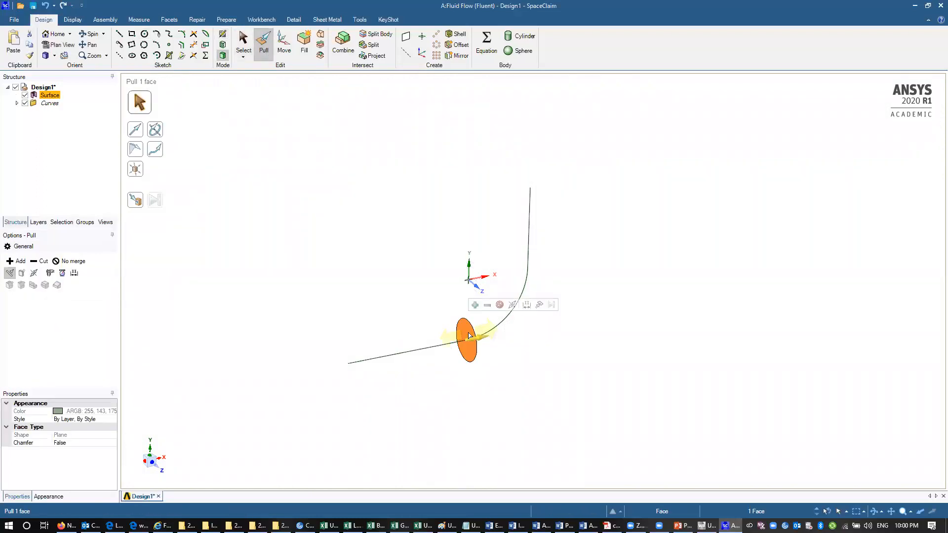
click(158, 151)
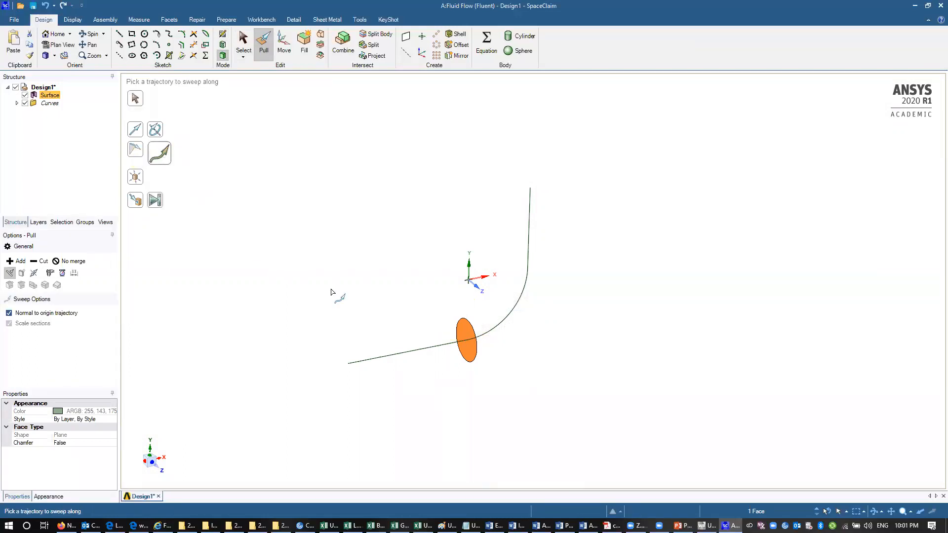
click(413, 353)
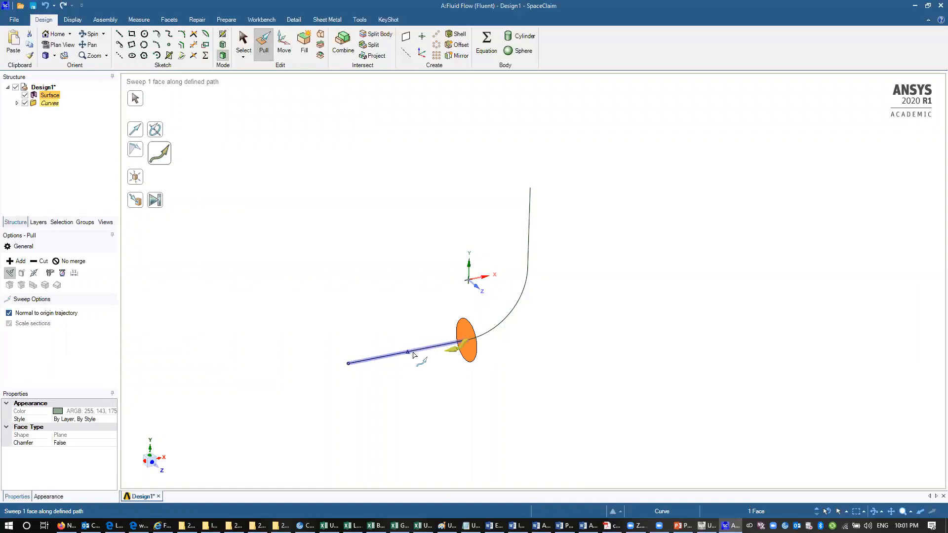
click(516, 309)
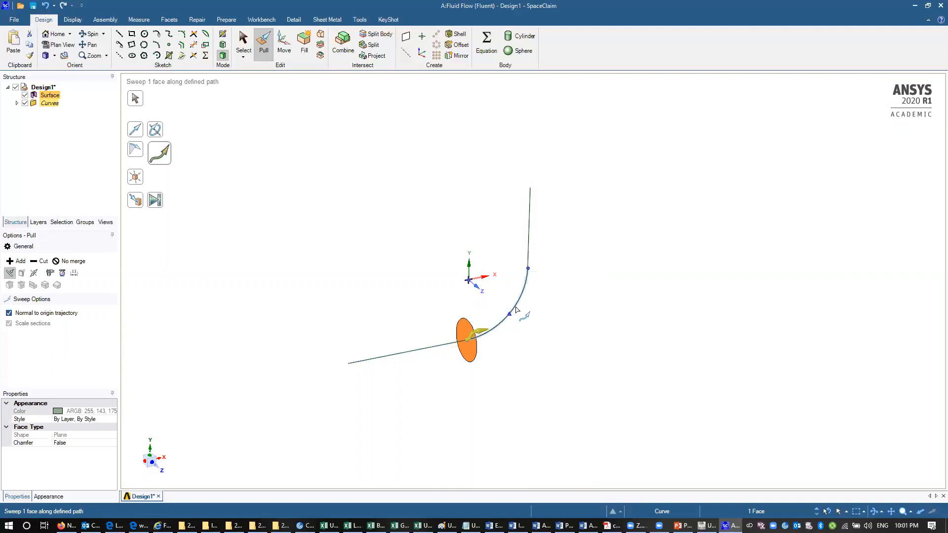
click(414, 351)
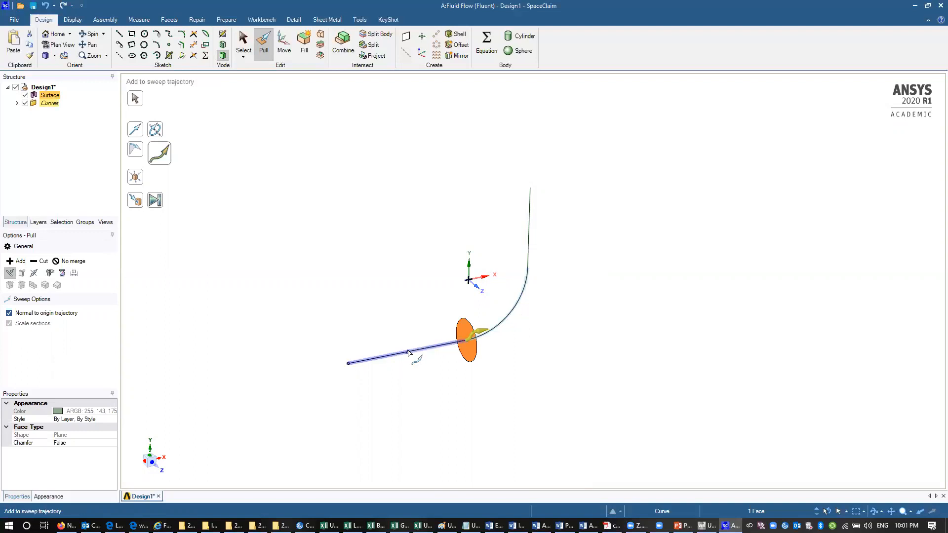
click(530, 222)
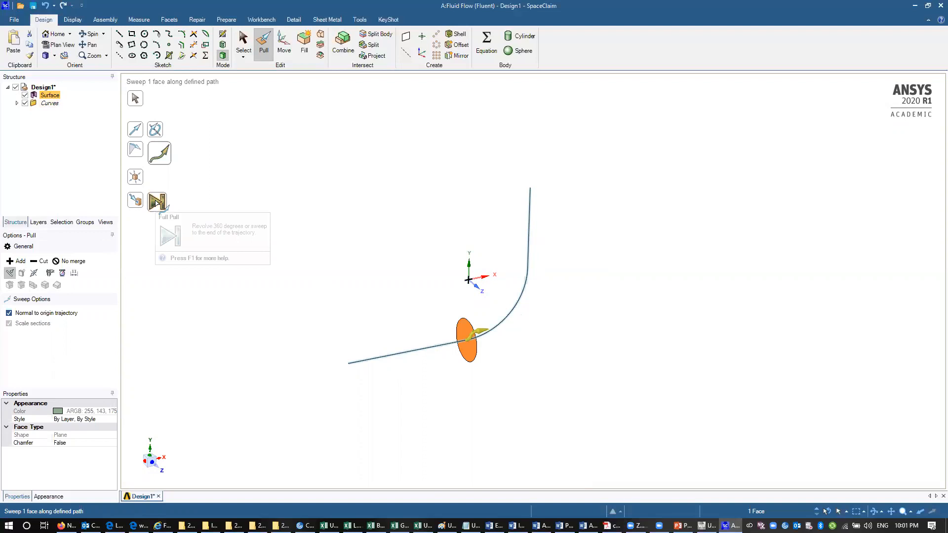
click(157, 202)
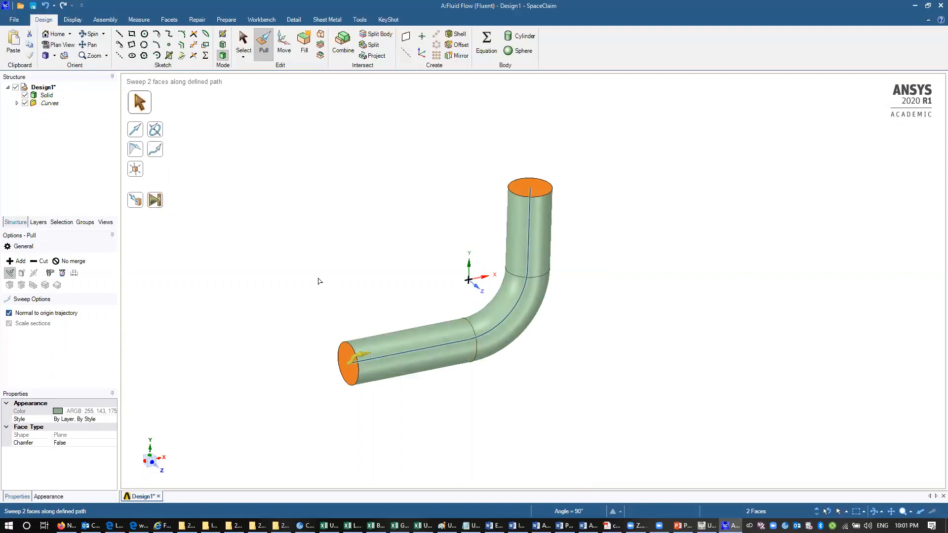
Step: Check the side inlet's position in the PowerPoint drawing, return to SpaceClaim and start a new sketch on the XY plane, normal to Z
click(683, 526)
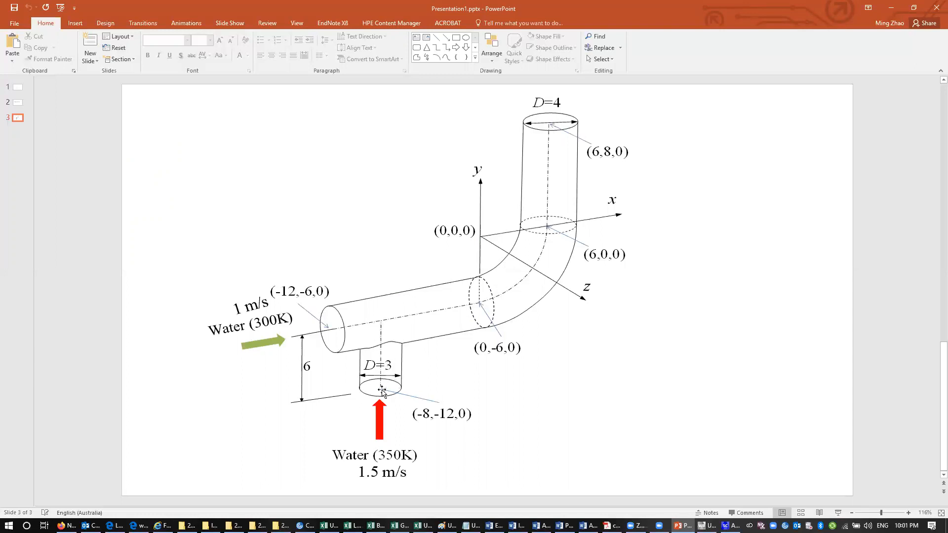
click(729, 526)
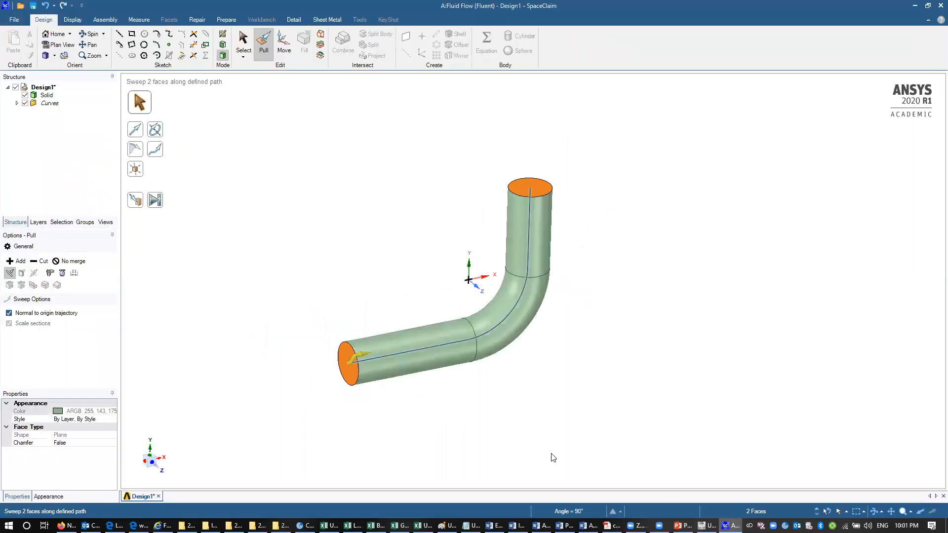
key(ctrl+z)
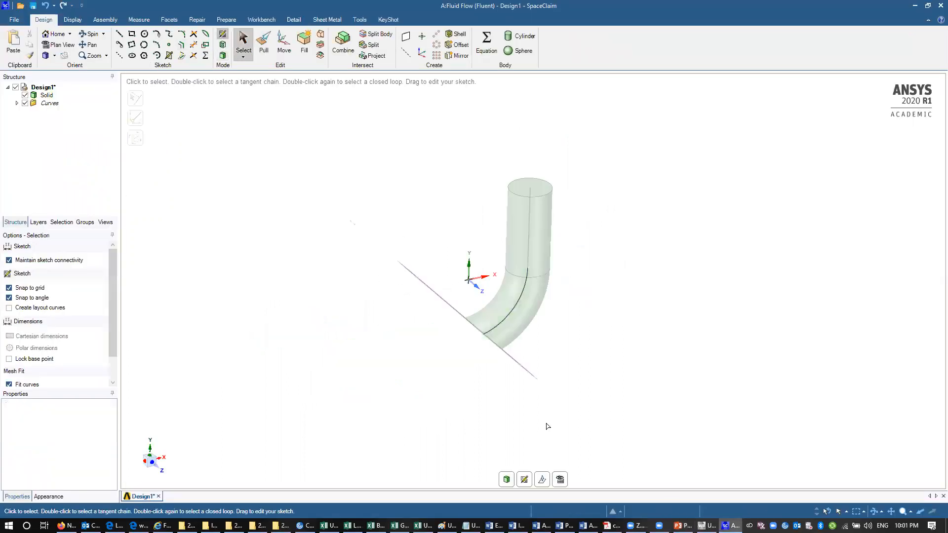
click(525, 479)
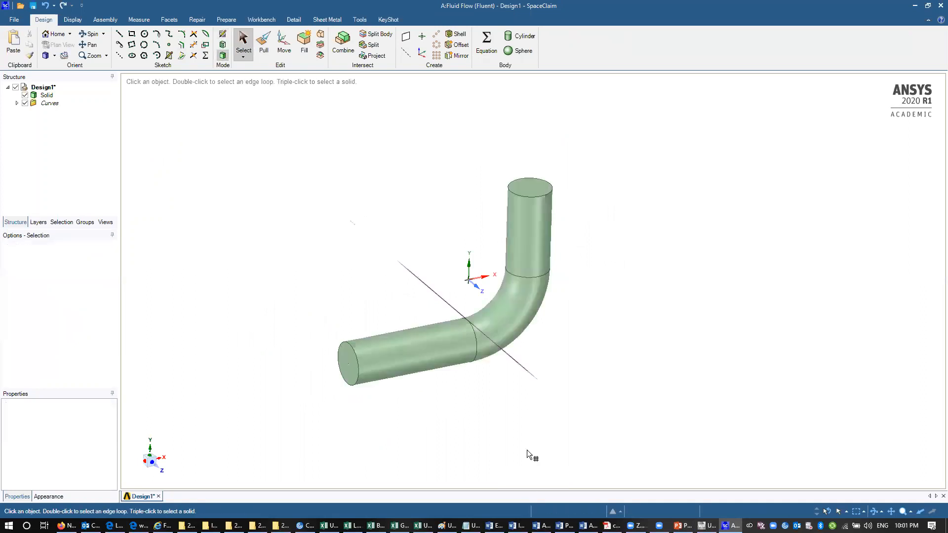
click(475, 286)
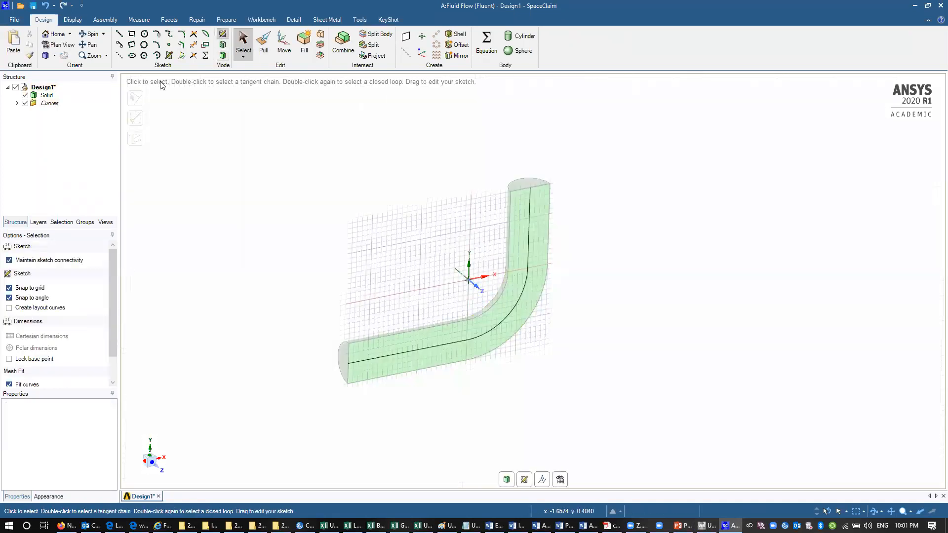
Step: Sketch a 6 m vertical line from (-8, -6) on the horizontal centreline down to (-8, -12) as the side inlet's path
click(119, 34)
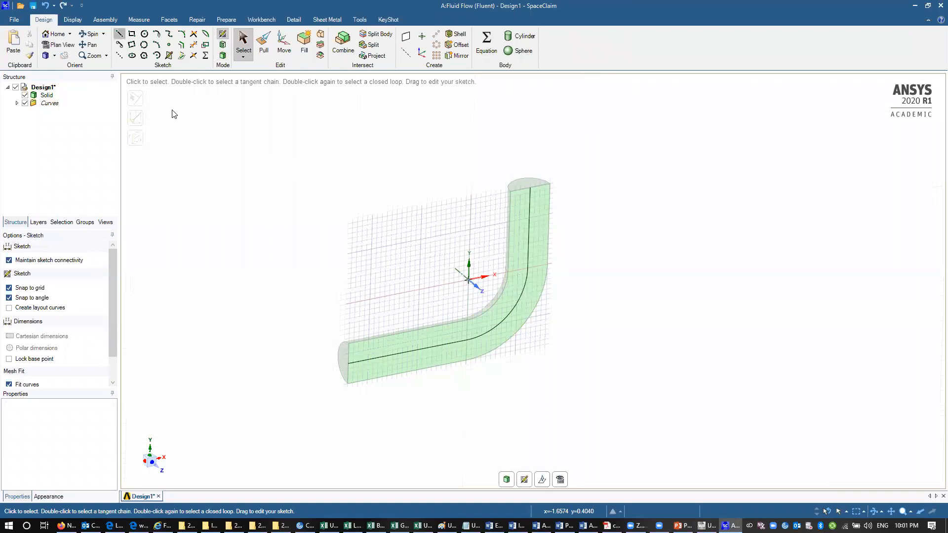
click(388, 357)
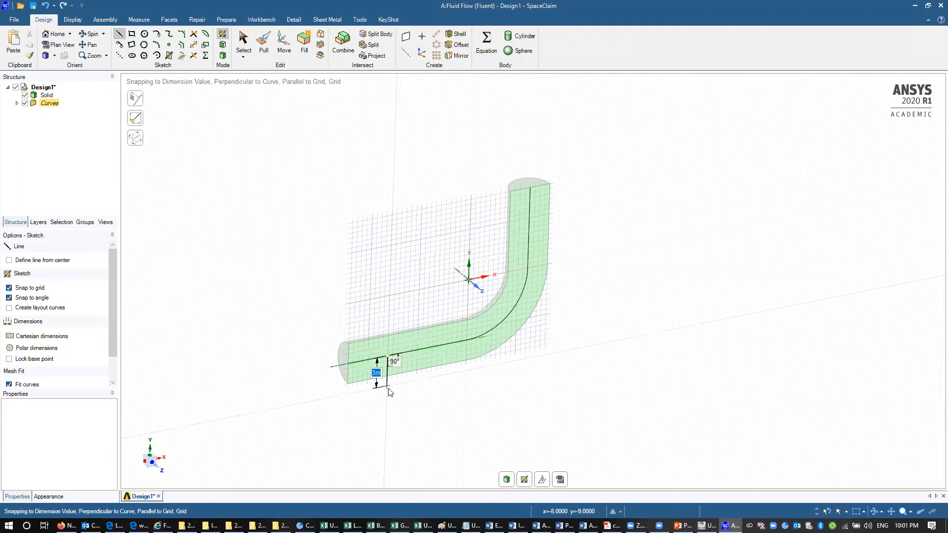
click(387, 418)
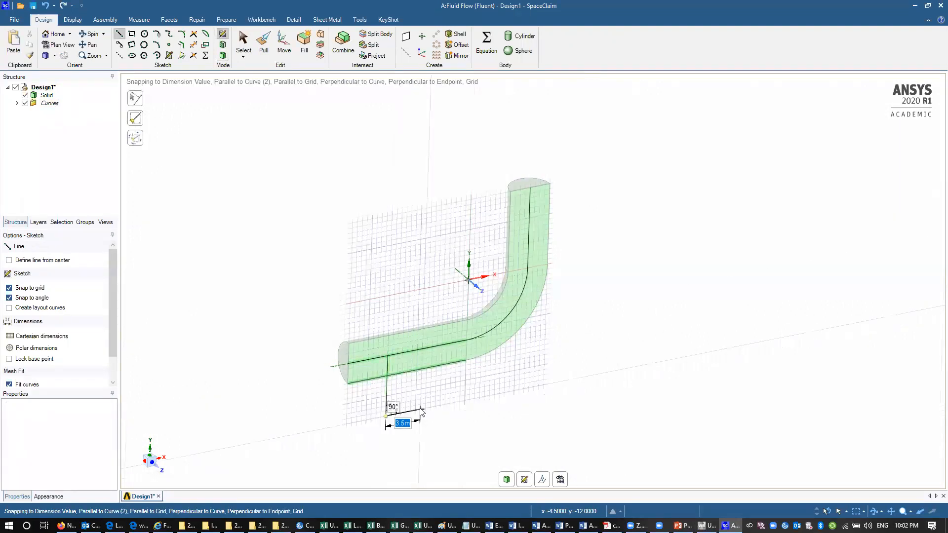
click(242, 42)
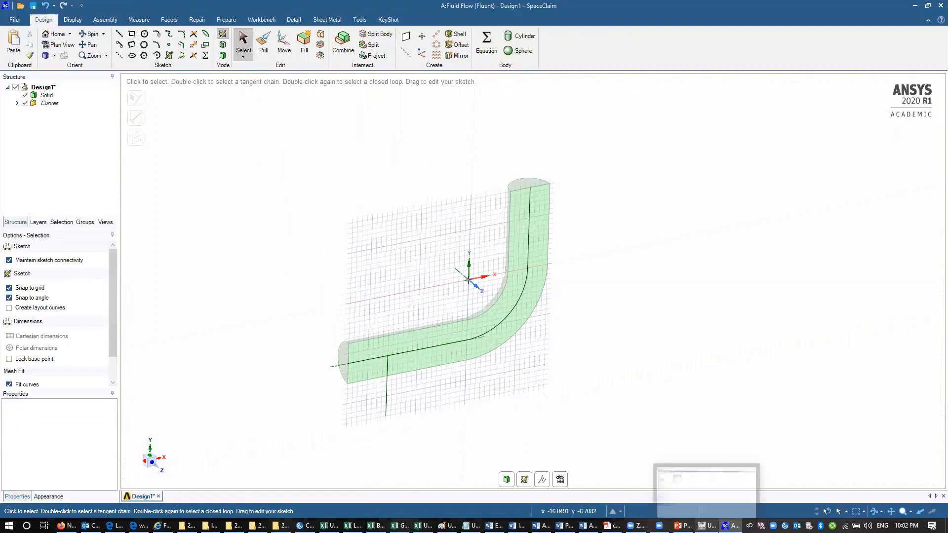
Step: Check the side inlet's diameter in the PowerPoint drawing, return to SpaceClaim and start a new sketch on the ZX plane, normal to Y
click(683, 526)
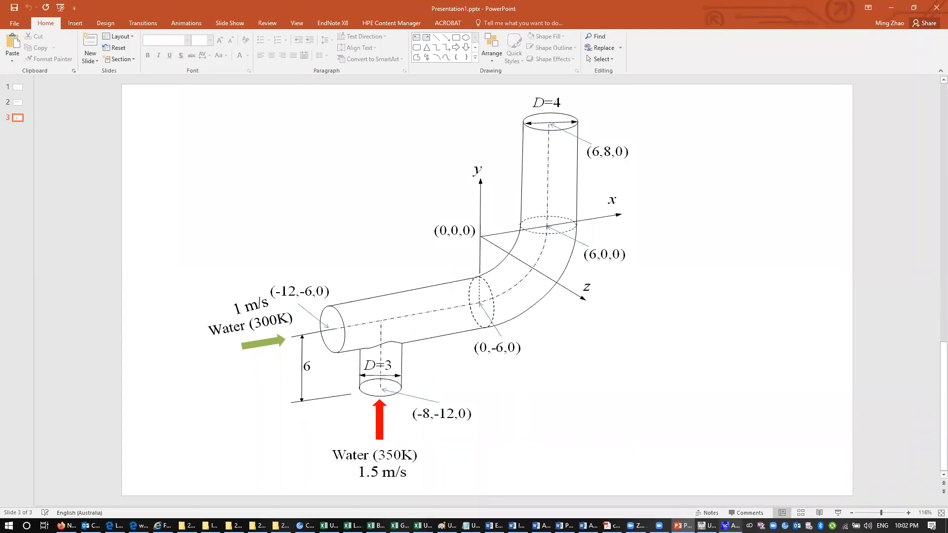
click(729, 526)
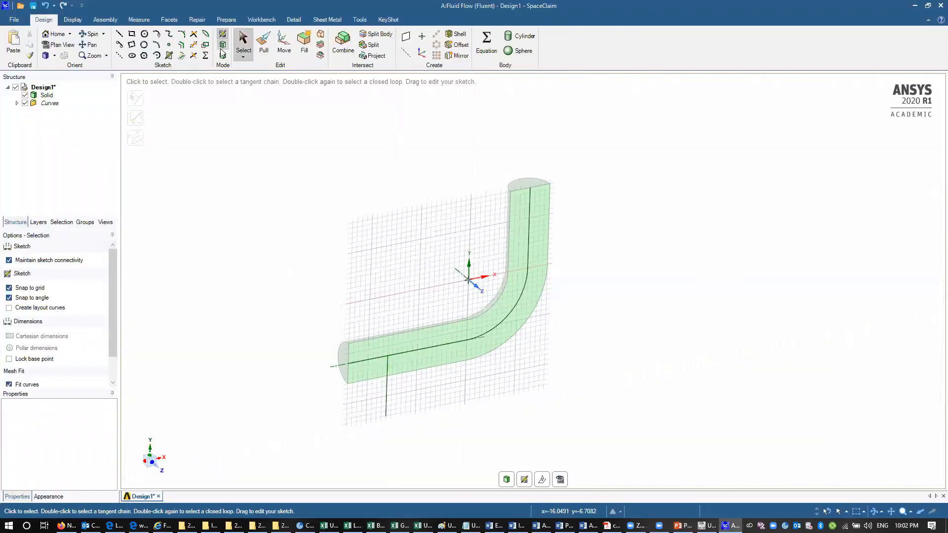
click(525, 484)
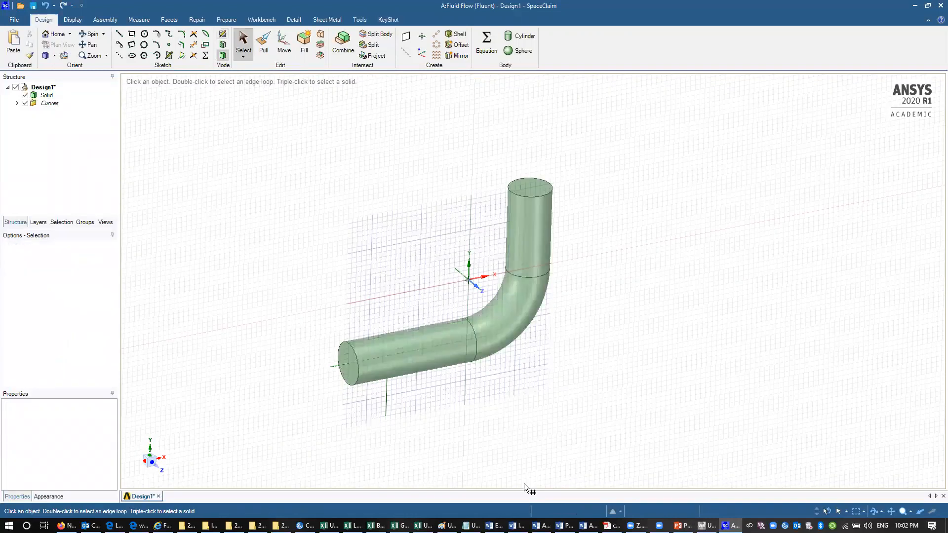
click(470, 273)
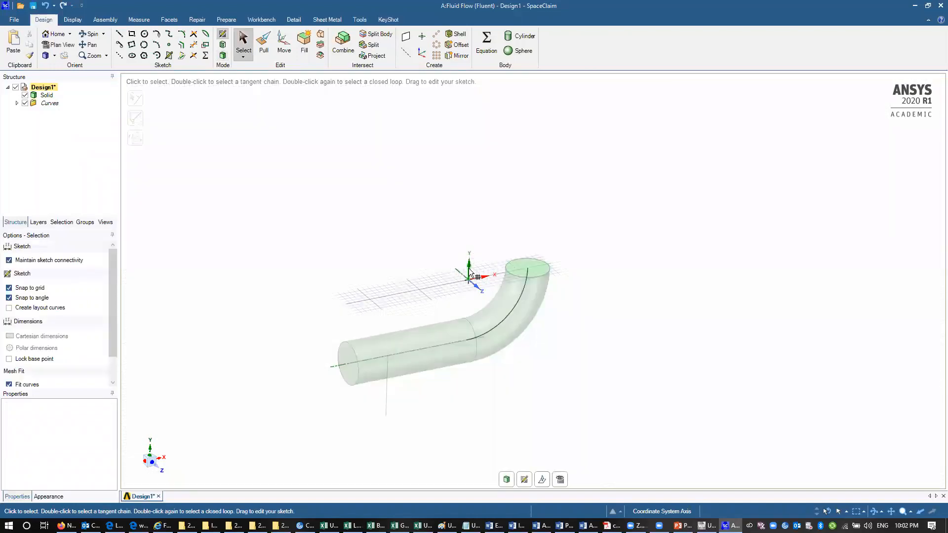
Step: Sketch a 3 m diameter circle centred on the X axis at x = -8, above the side inlet's line
click(144, 34)
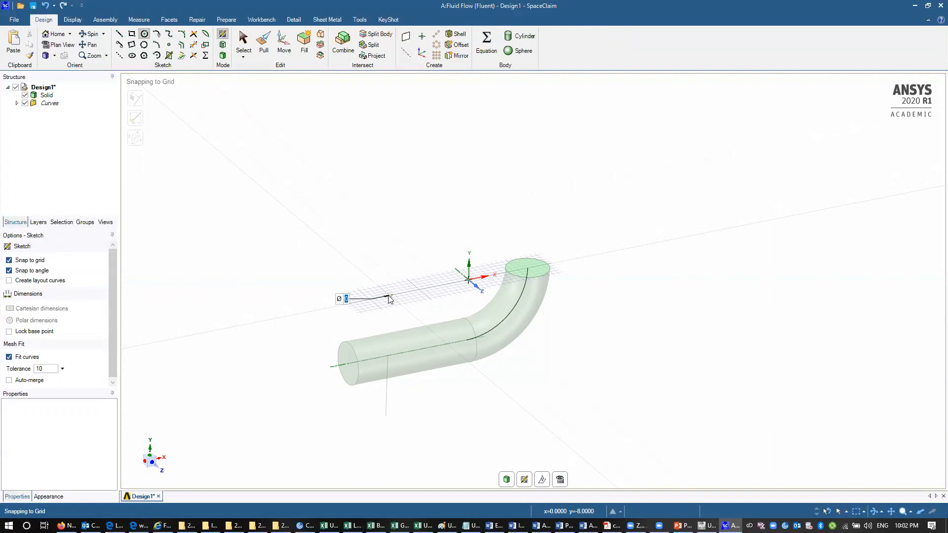
click(390, 295)
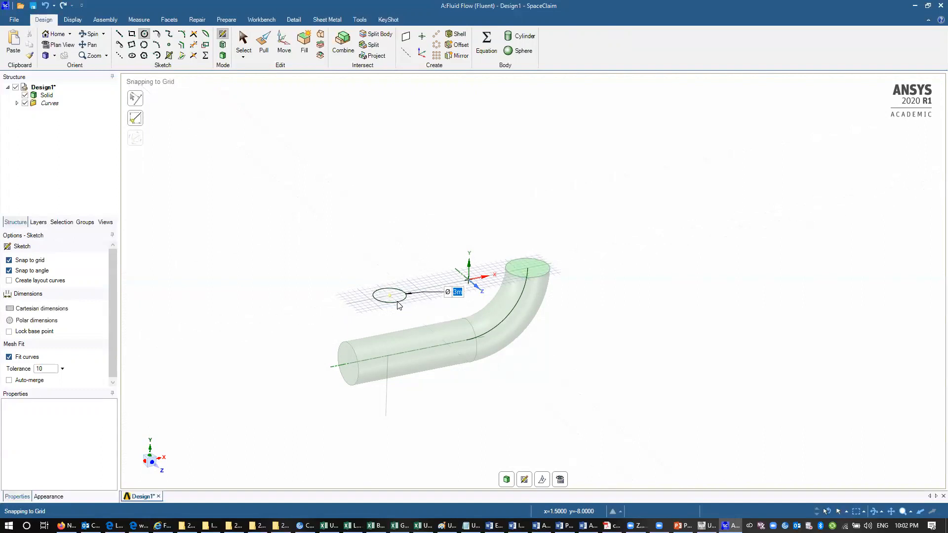
click(243, 45)
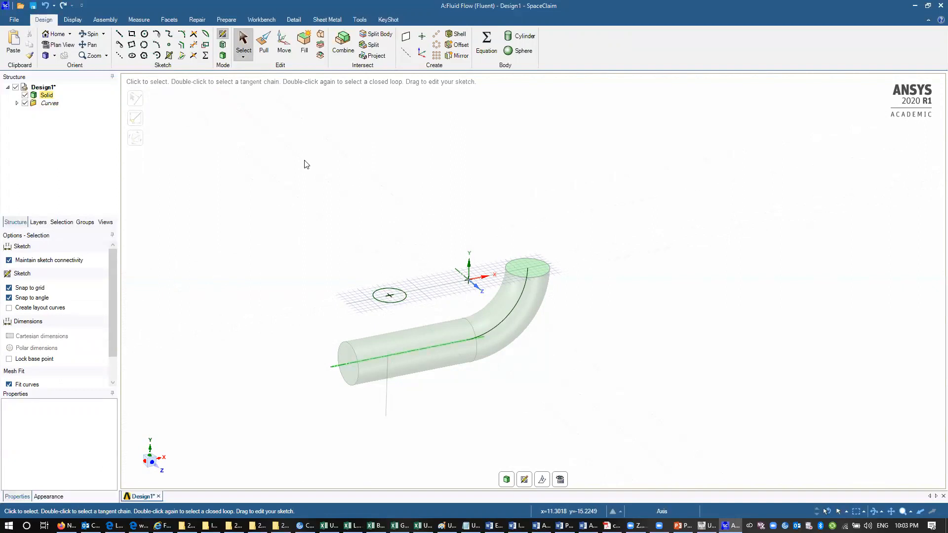
Step: Leave the sketch and move the resulting circular surface 12 m down along Y to the lower end of the side inlet's line
click(283, 46)
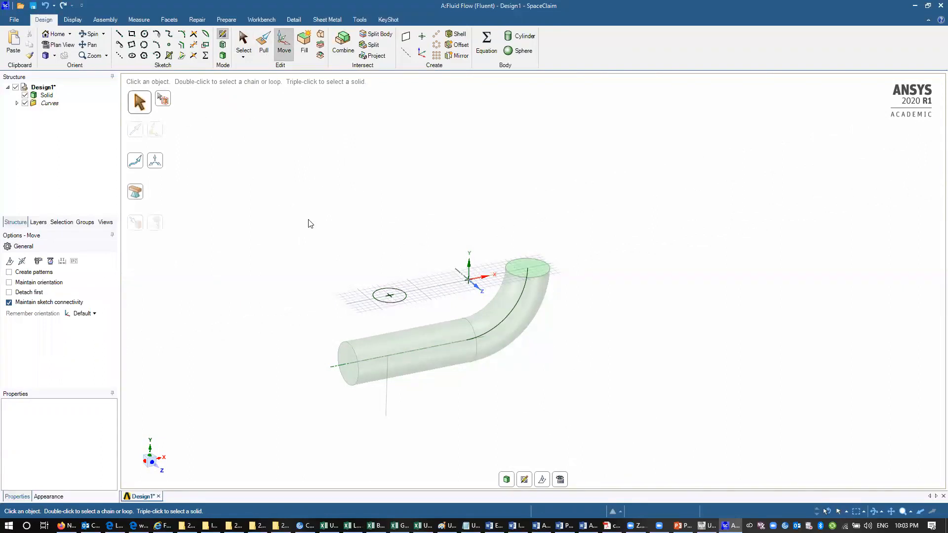
click(223, 35)
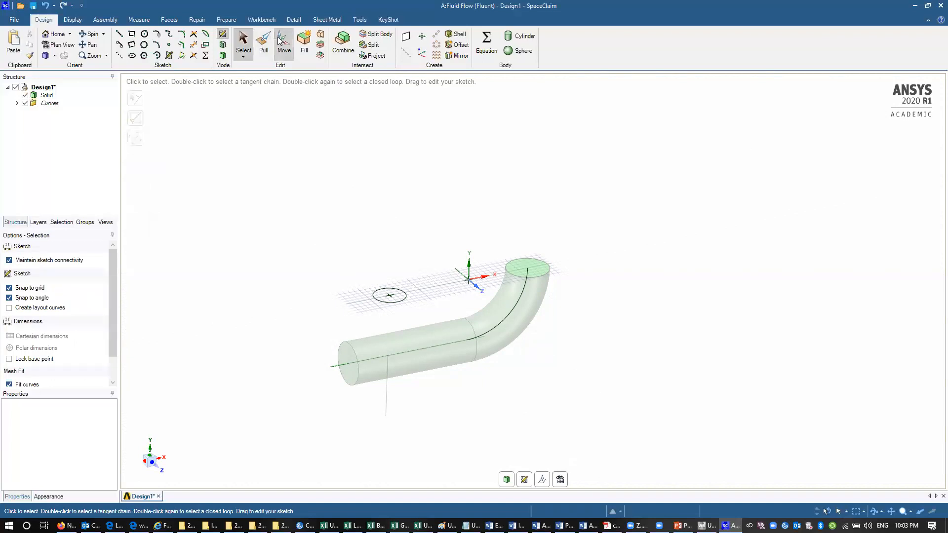
click(227, 56)
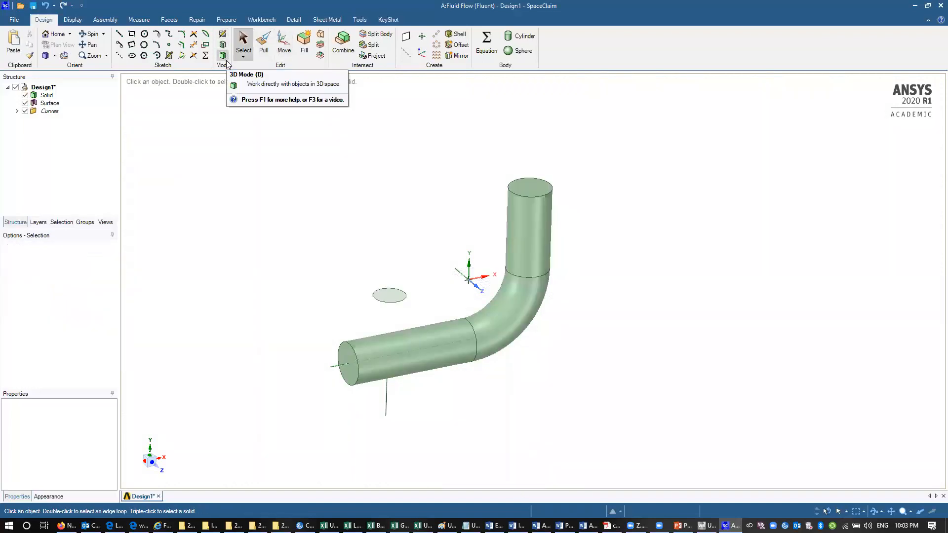
click(286, 42)
click(391, 297)
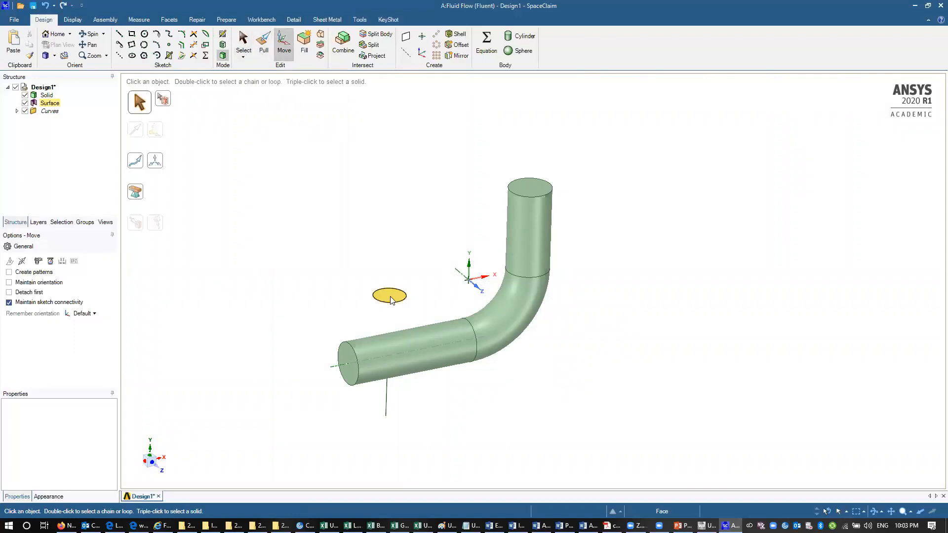
click(390, 298)
drag(389, 286, 388, 377)
key(Return)
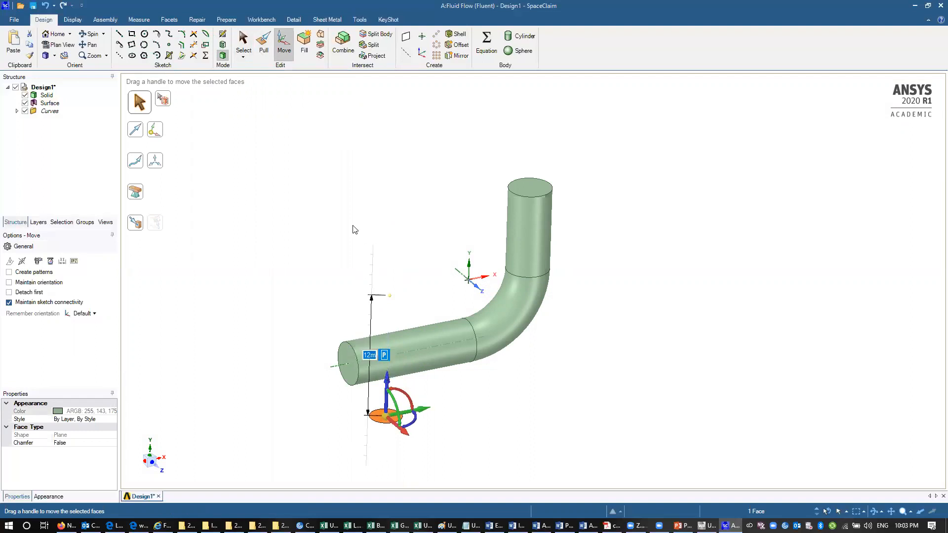
click(244, 40)
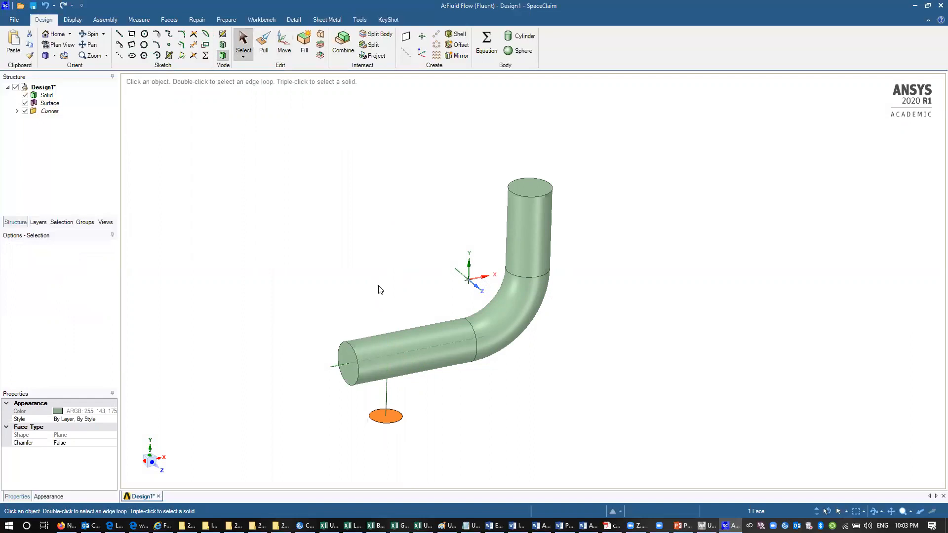
Step: Sweep the 3 m circular surface along the full vertical inlet line to join the side inlet to the pipe
click(382, 414)
click(265, 43)
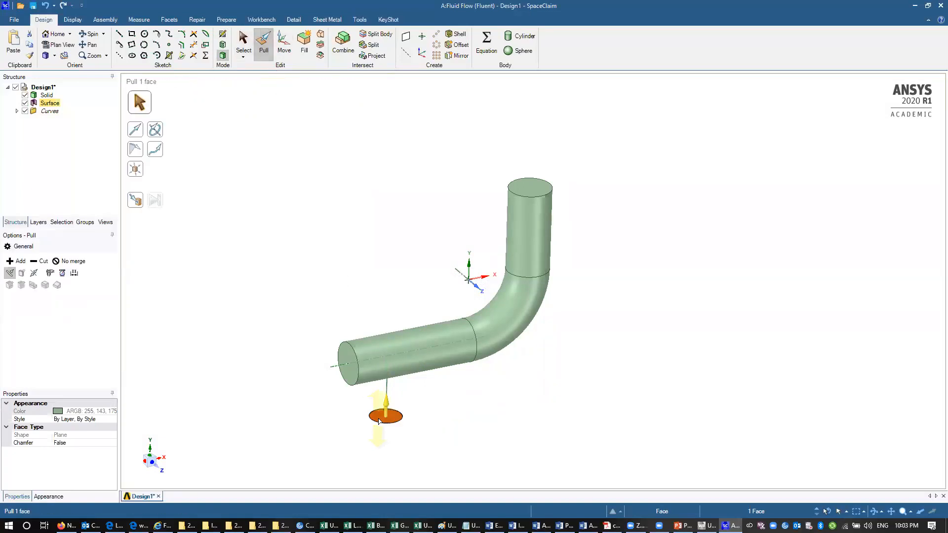
click(155, 149)
click(387, 398)
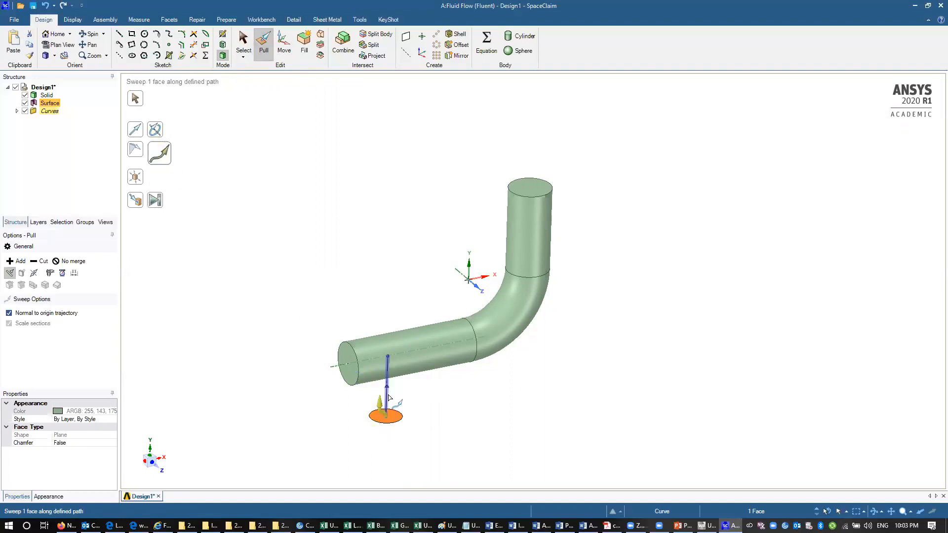
click(155, 200)
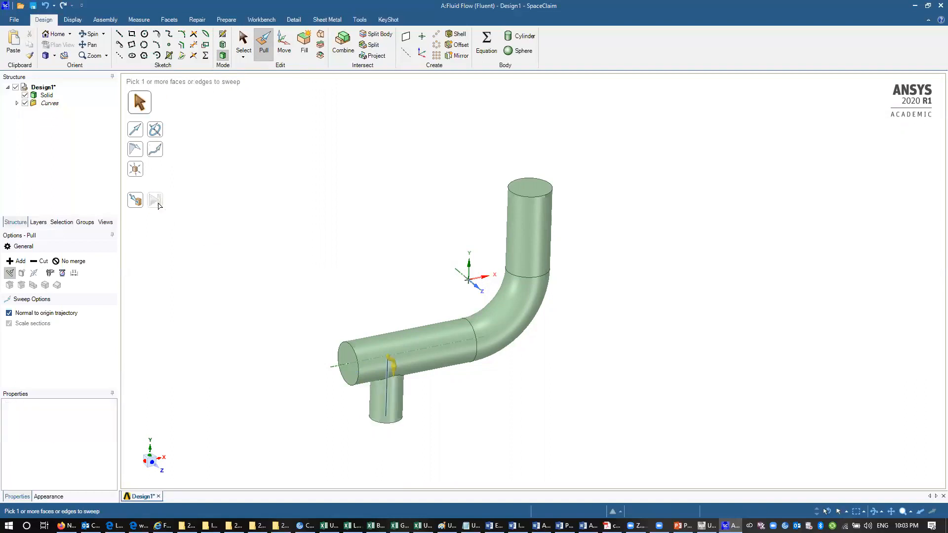
click(243, 43)
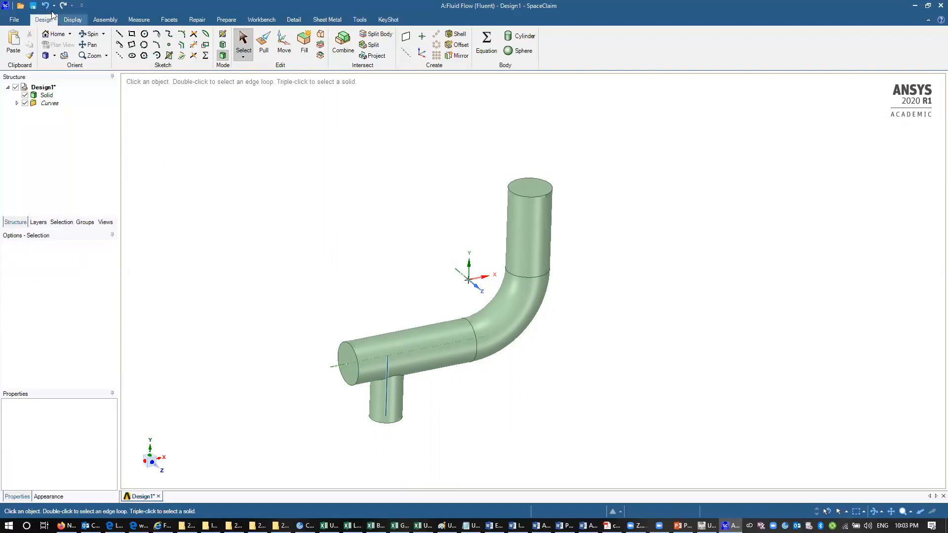
Step: Save the Workbench project as Project_pipe_flow in the delete folder on the C: drive
click(19, 19)
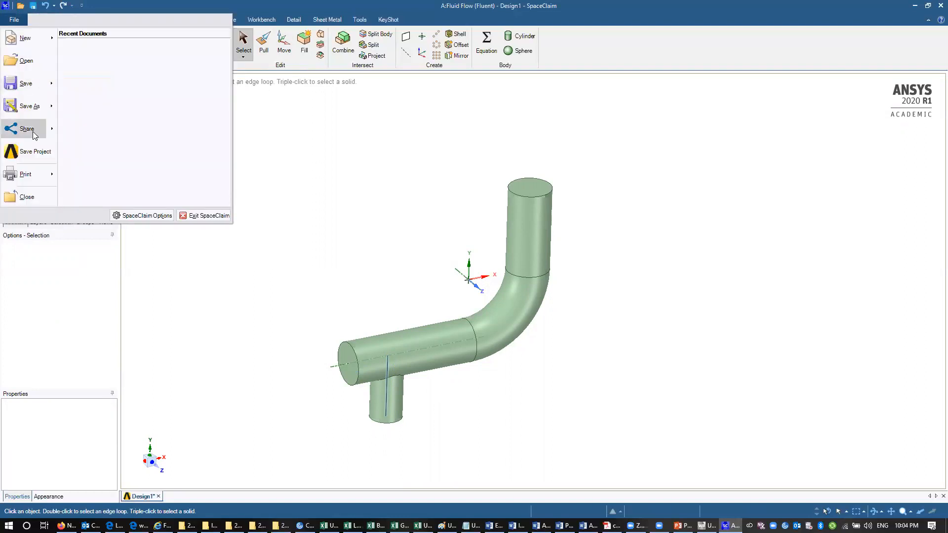
click(33, 153)
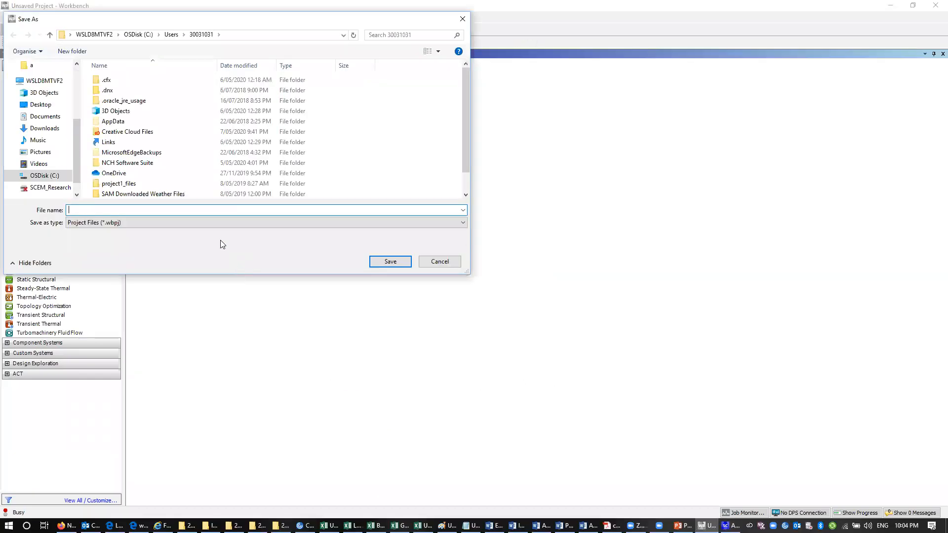
click(44, 175)
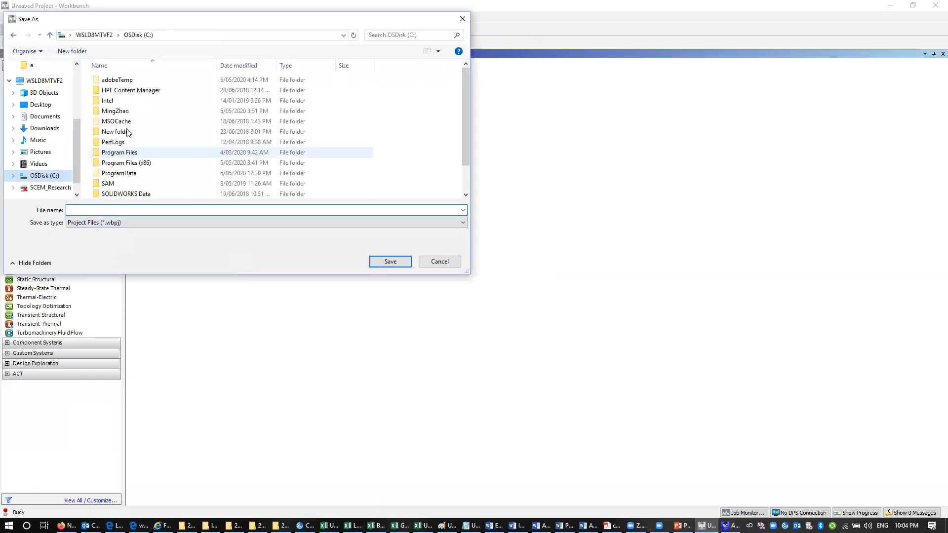
double_click(121, 111)
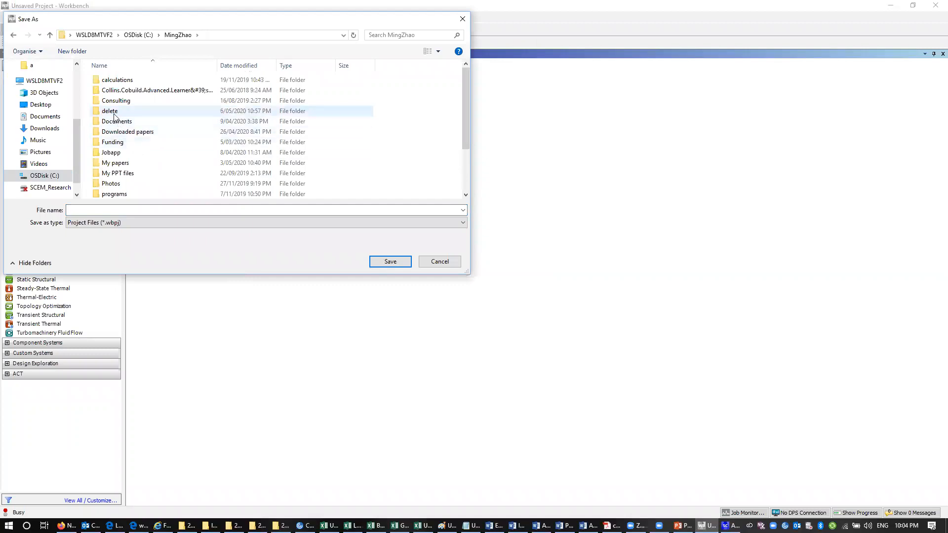
double_click(109, 111)
click(140, 213)
text(Project)
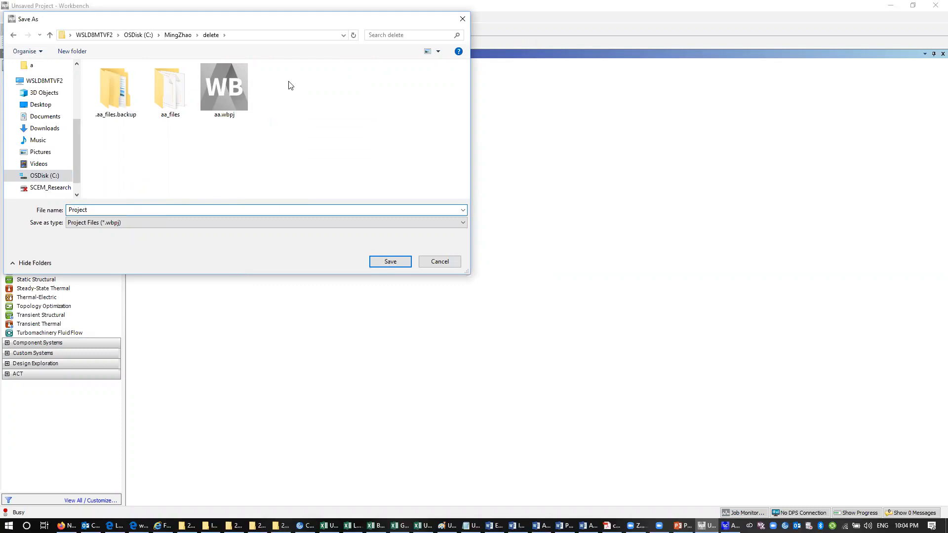
text(_pipe_flow)
click(390, 262)
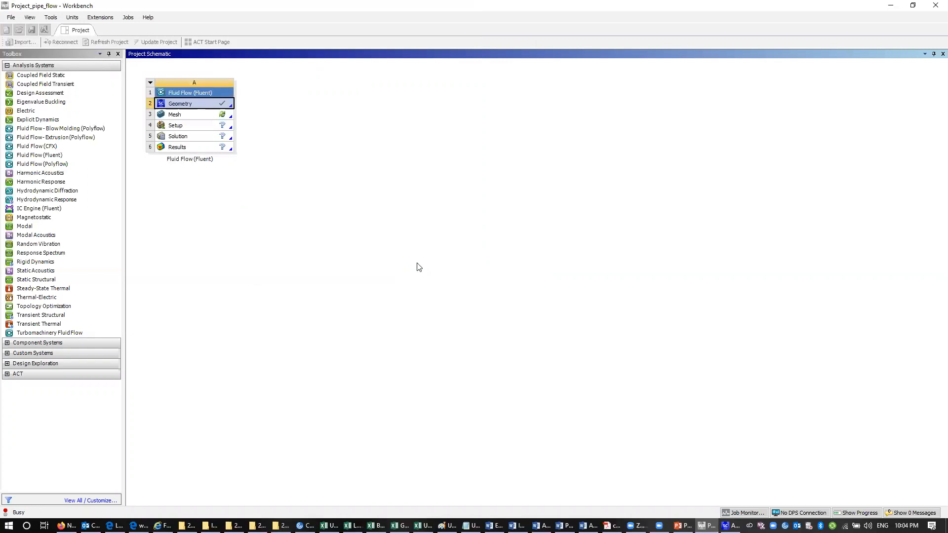
Step: Open the Mesh component of the Fluid Flow (Fluent) system in ANSYS Meshing
double_click(191, 116)
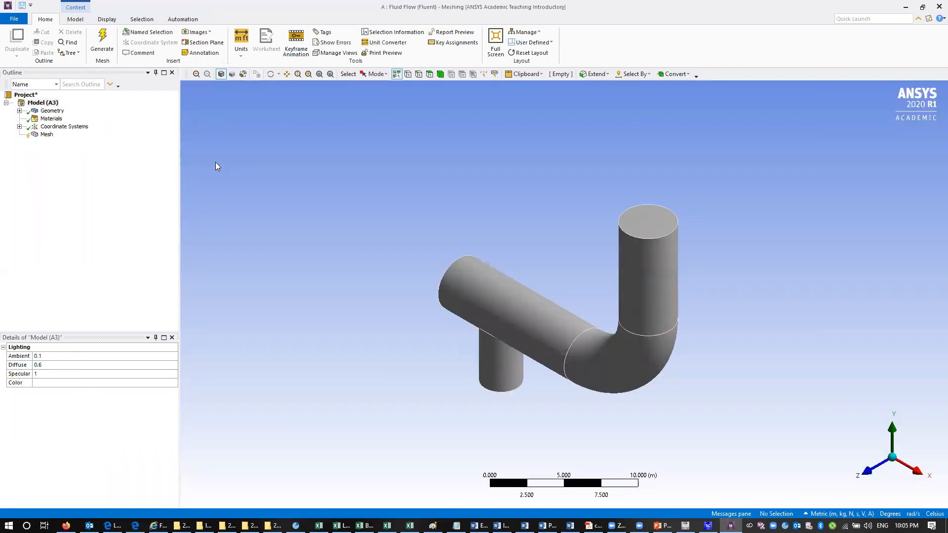
click(270, 74)
drag(600, 388, 629, 252)
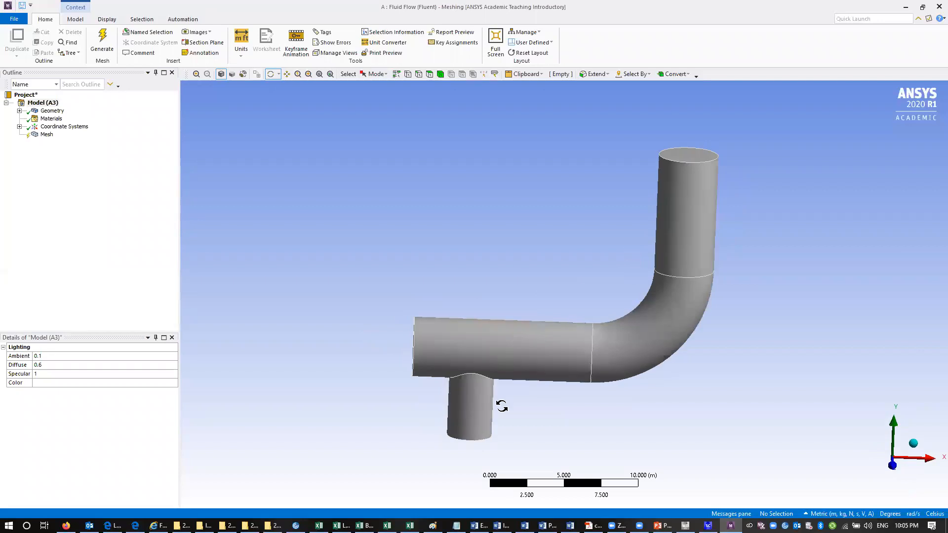
drag(502, 406, 546, 404)
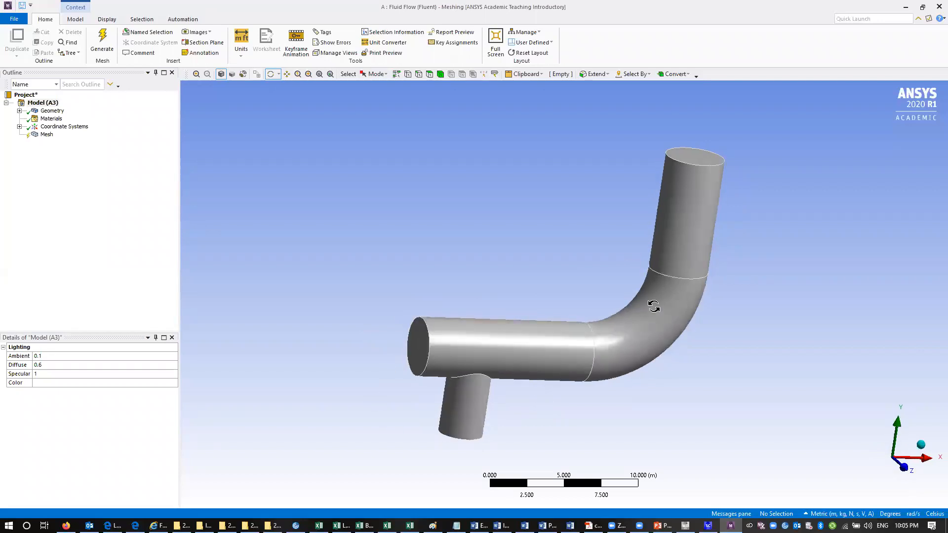
drag(654, 306, 502, 366)
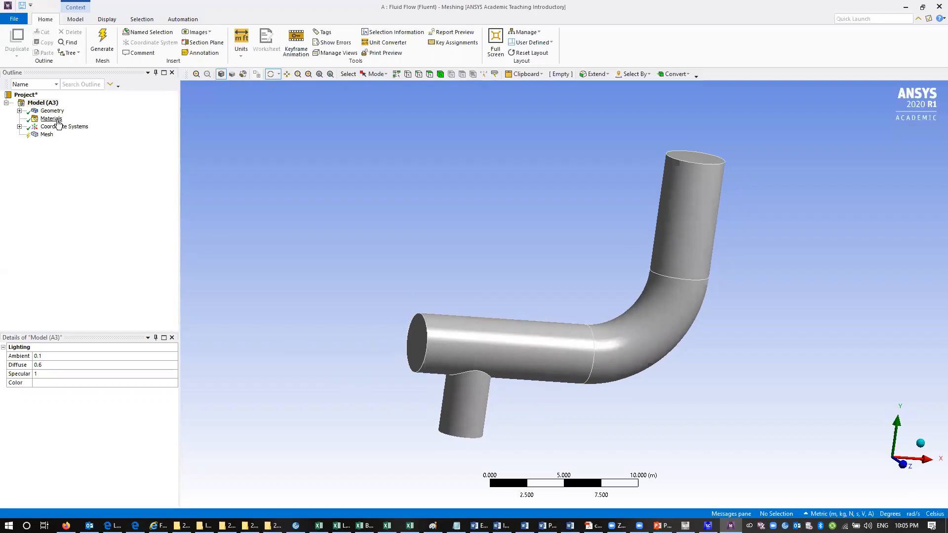
Step: Rename the solid body under Geometry as Pipe_flow
click(52, 119)
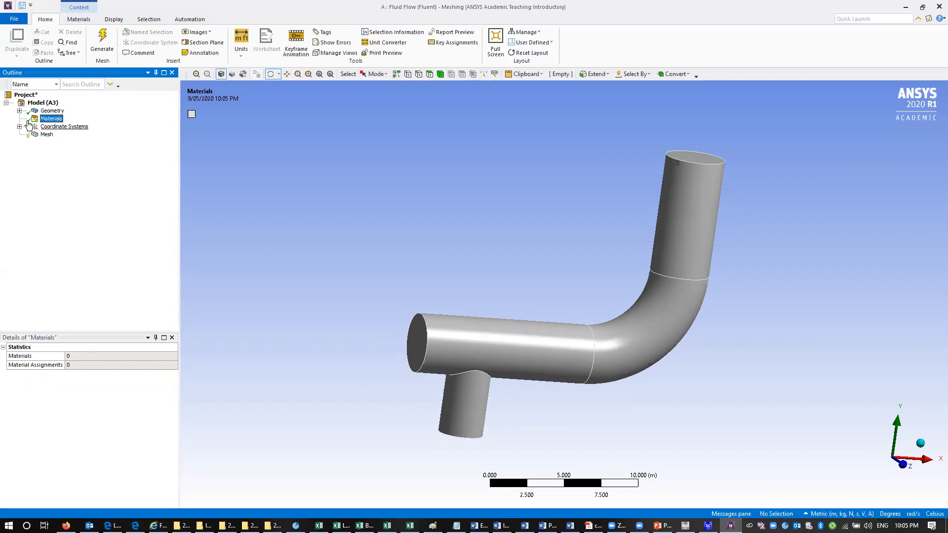
click(20, 112)
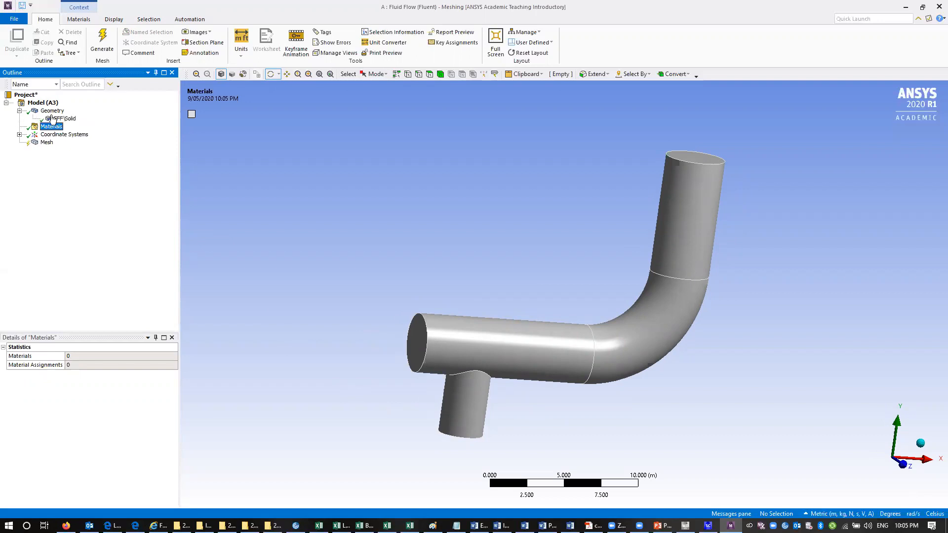
click(64, 119)
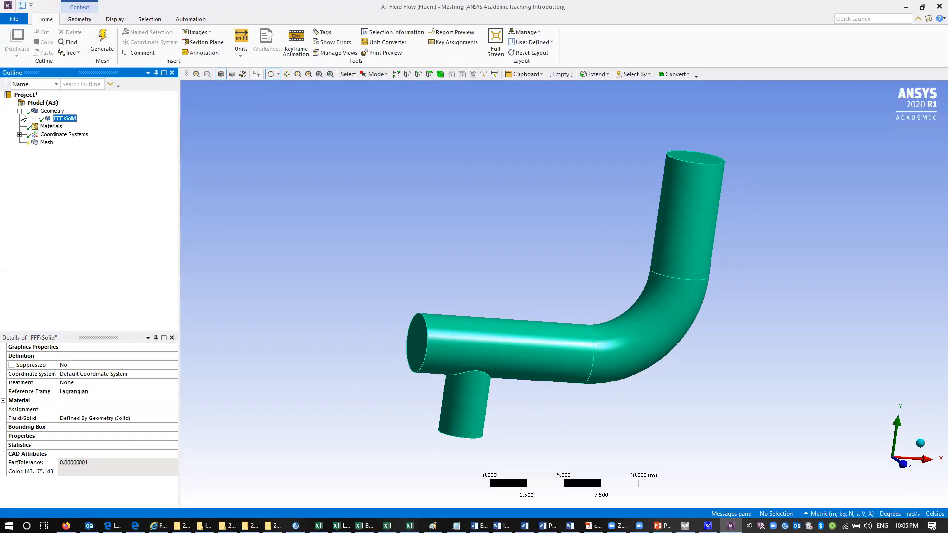
click(68, 119)
right_click(68, 121)
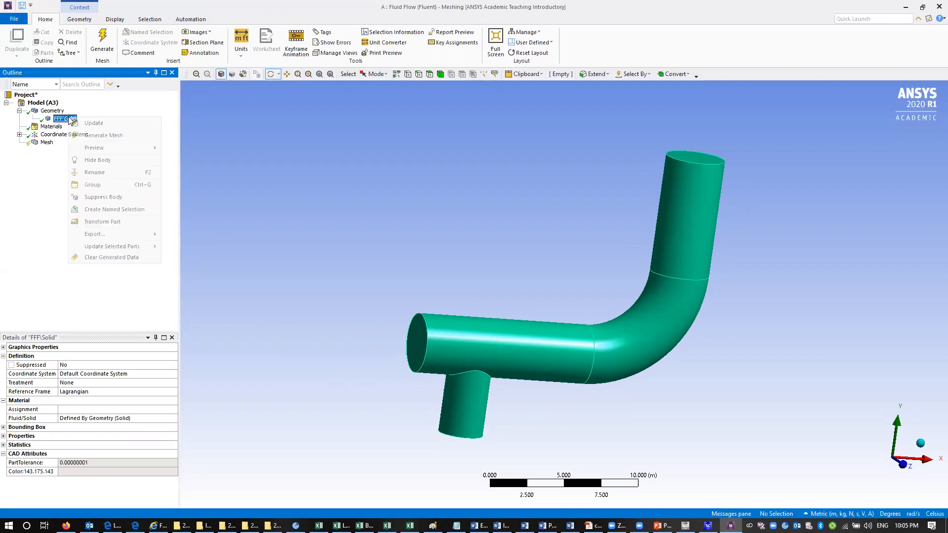
click(111, 172)
text(Pipe_flow)
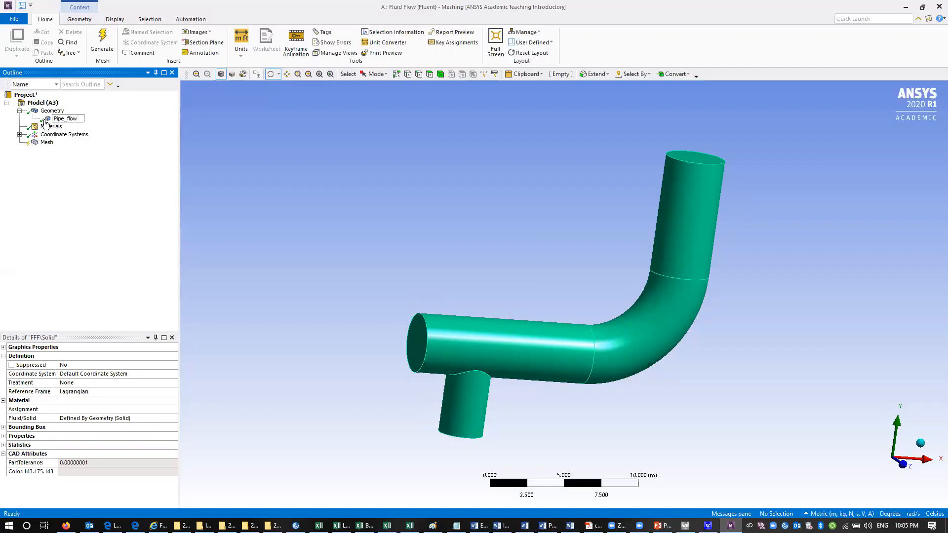
key(Return)
Step: Set the Fluid/Solid material property of the Pipe_flow body to Fluid
click(136, 420)
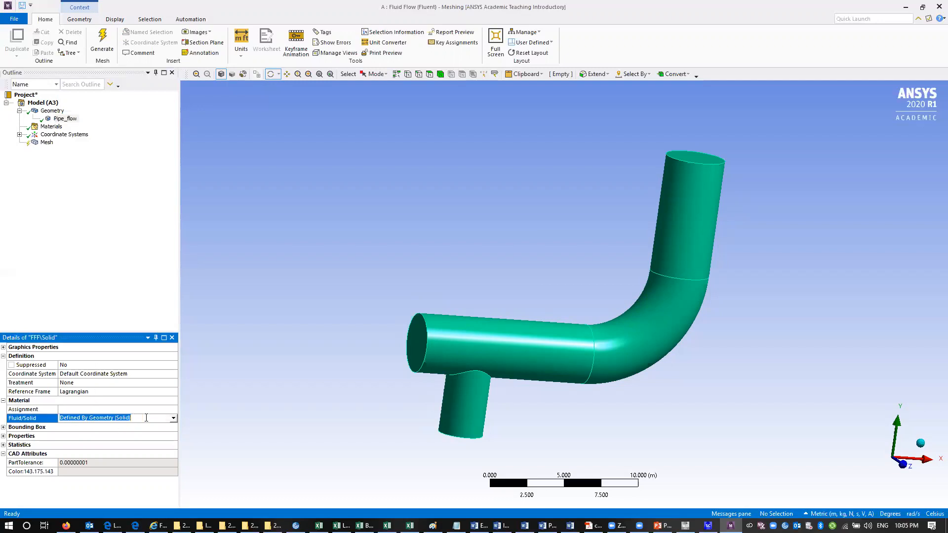
click(173, 419)
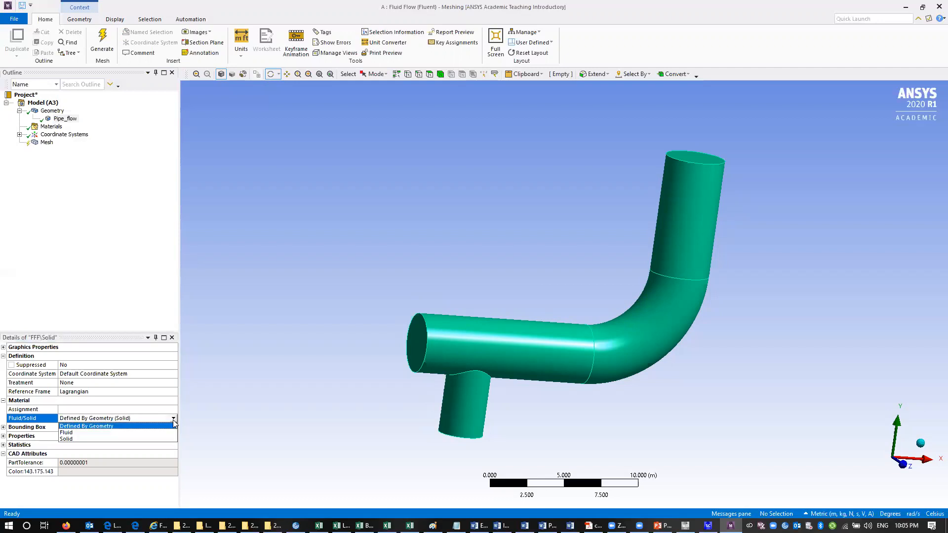
click(163, 433)
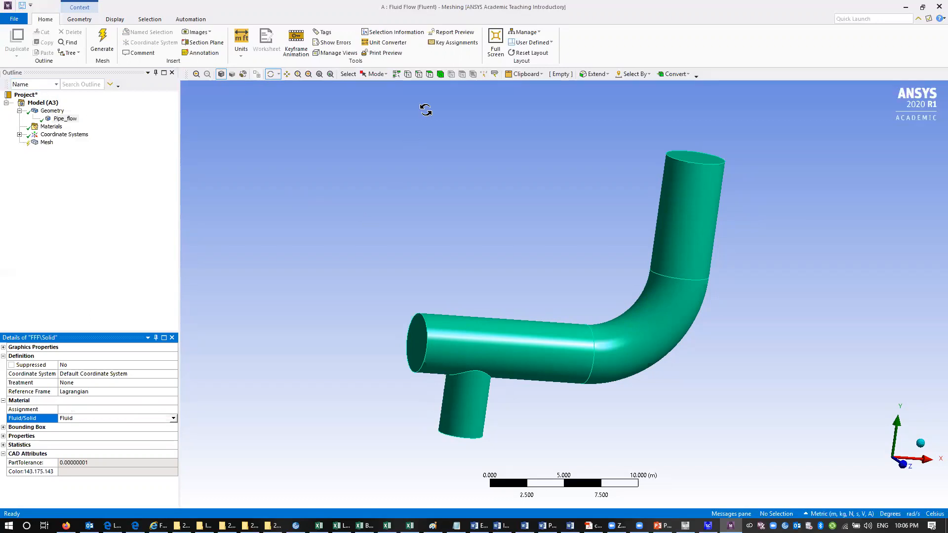
Step: Create the named selection Inlet-1 from the circular end face of the horizontal pipe and display it
click(430, 75)
click(419, 342)
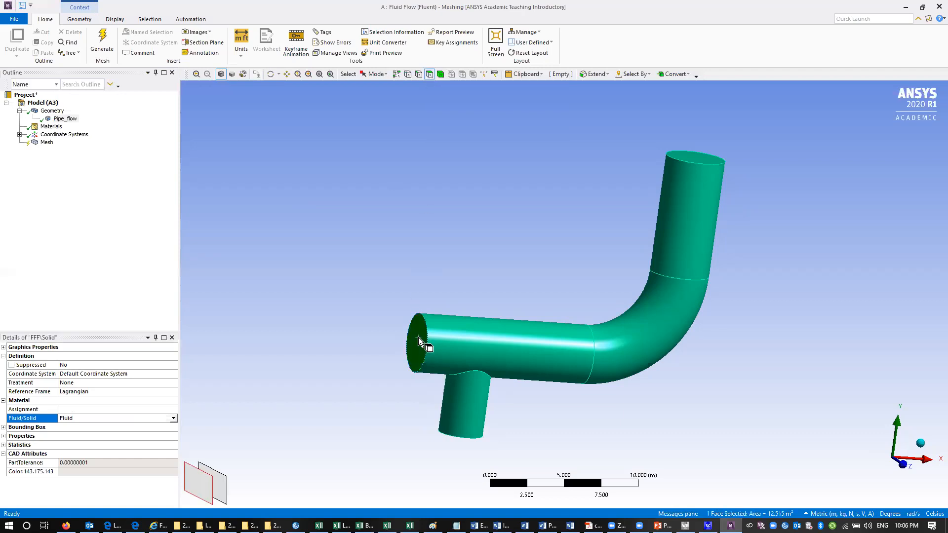
right_click(420, 341)
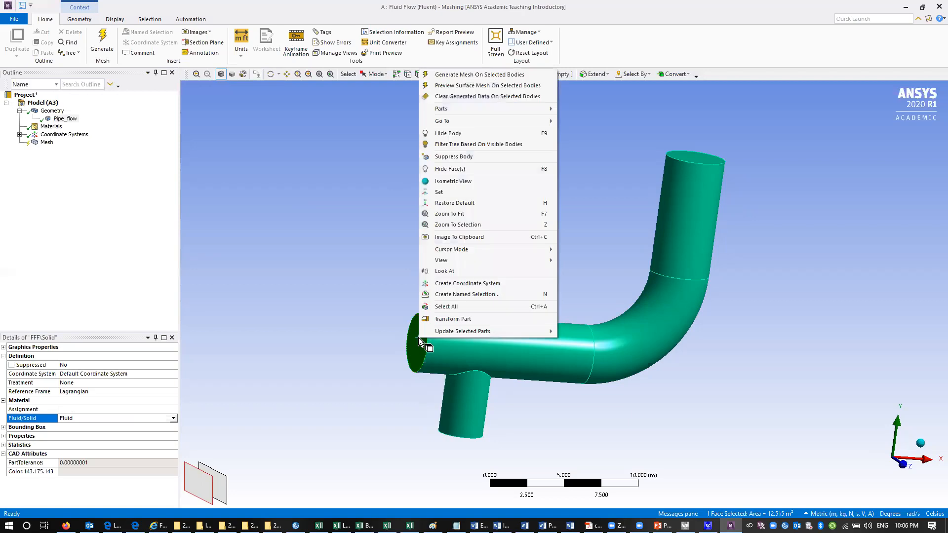
click(466, 295)
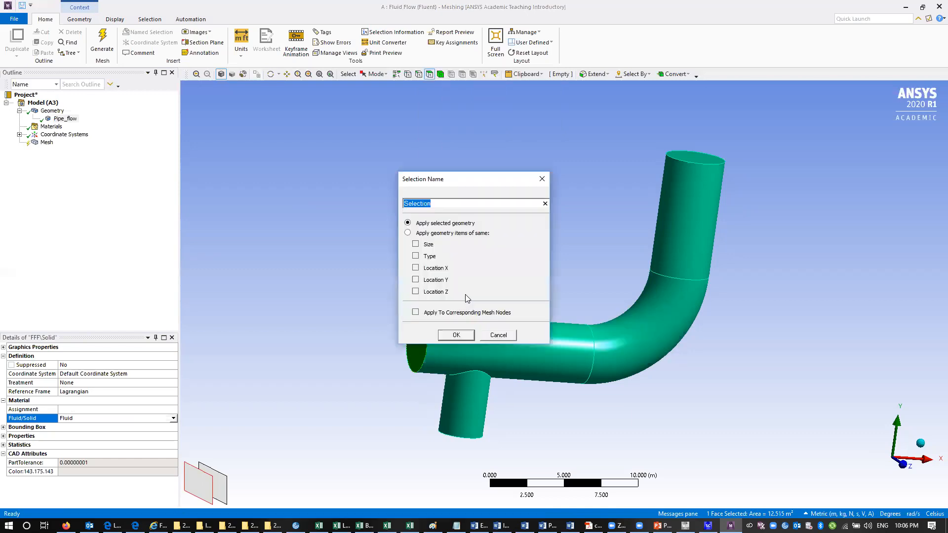
text(Inlet-1)
click(457, 335)
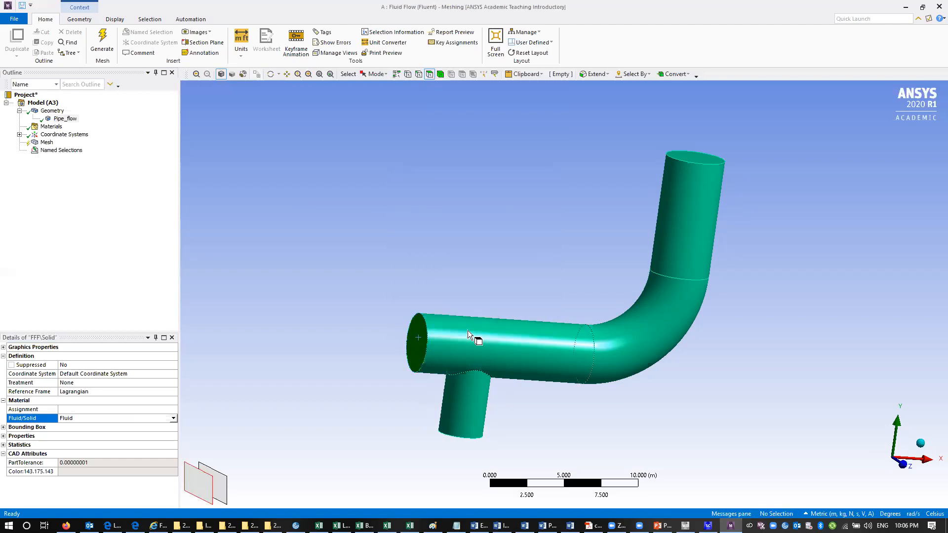
click(34, 160)
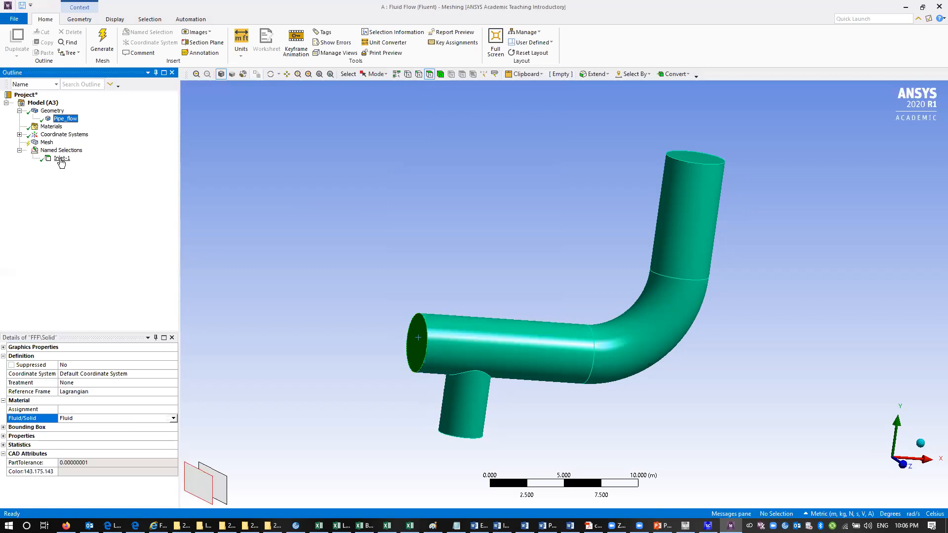
click(61, 158)
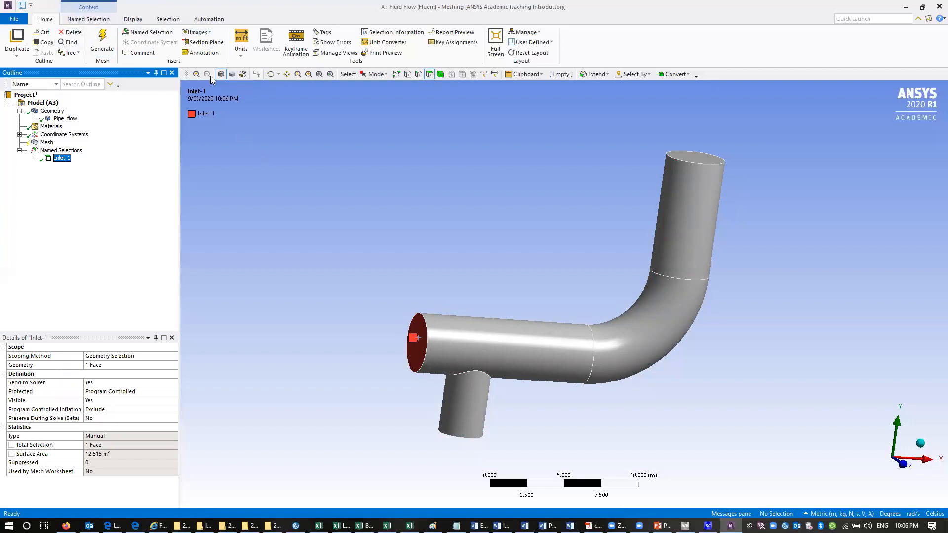
Step: Create the named selection Inlet-2 from the circular face at the lower end of the side inlet
click(270, 74)
drag(628, 370, 558, 332)
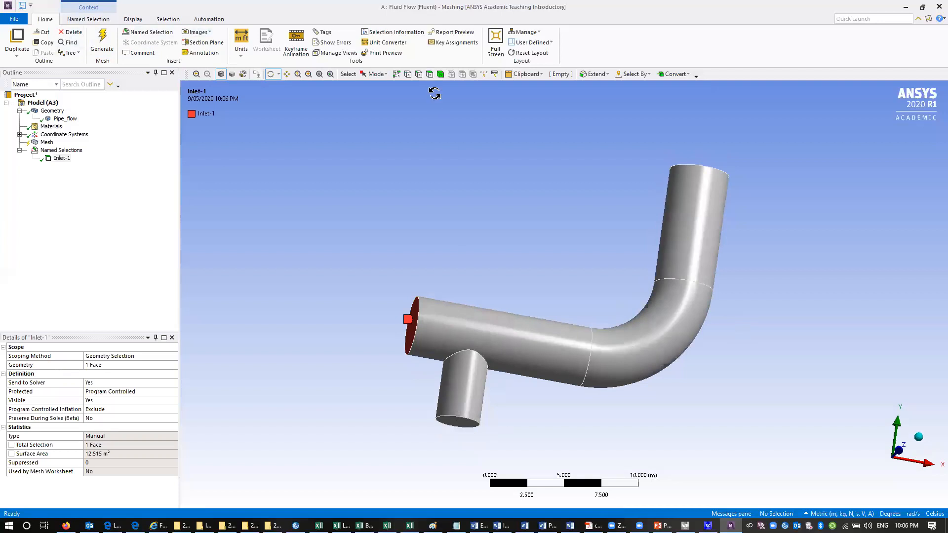
click(429, 74)
click(459, 424)
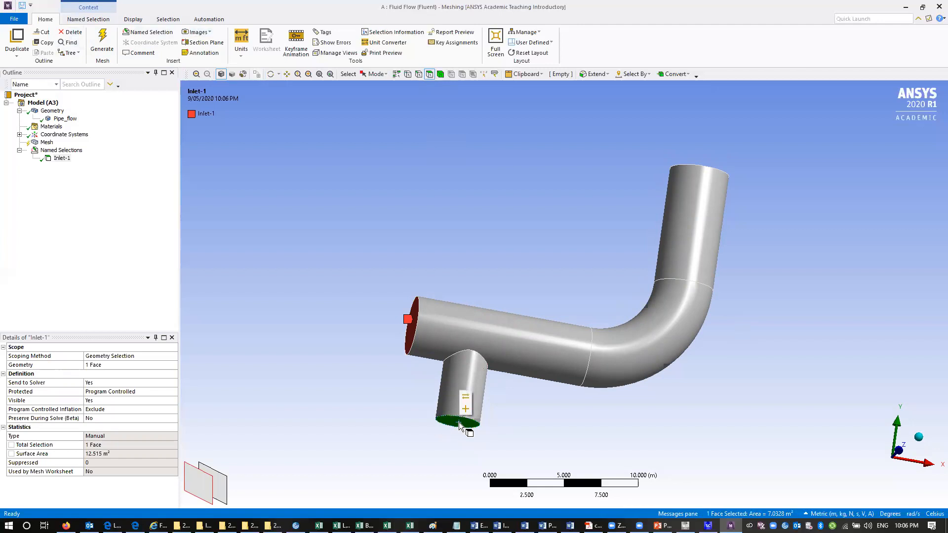
right_click(459, 425)
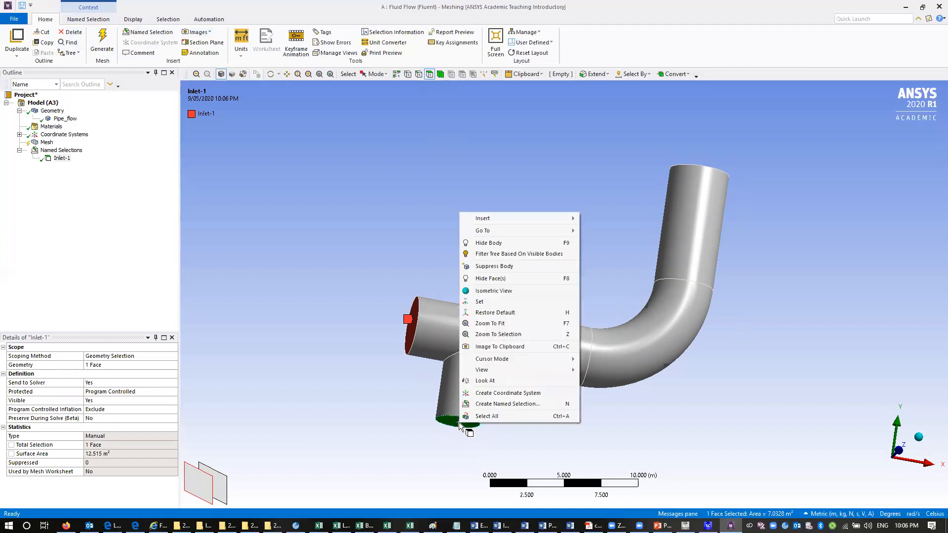
click(494, 405)
text(Inlet-2)
click(457, 334)
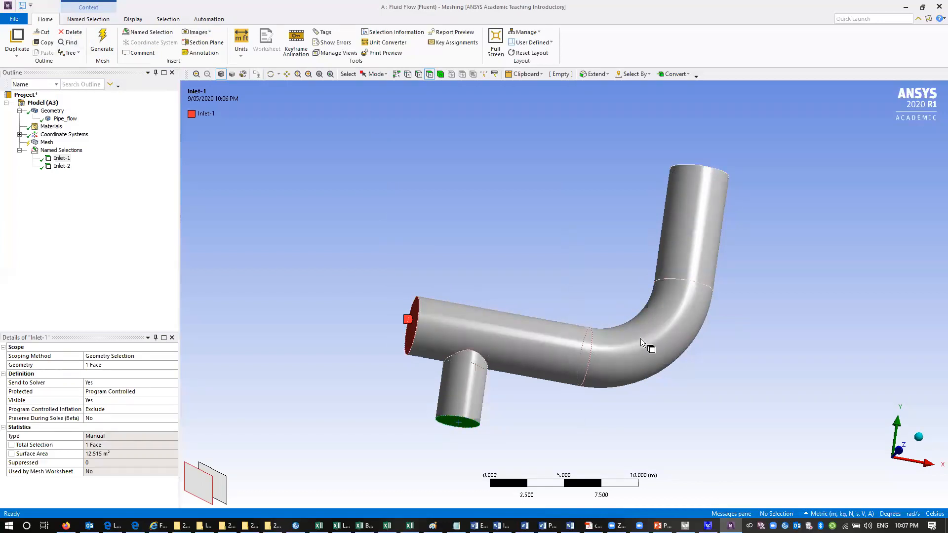
Step: Create the named selection pipe_wall from the outer faces of the vertical pipe, elbow, horizontal pipe and side inlet
click(692, 228)
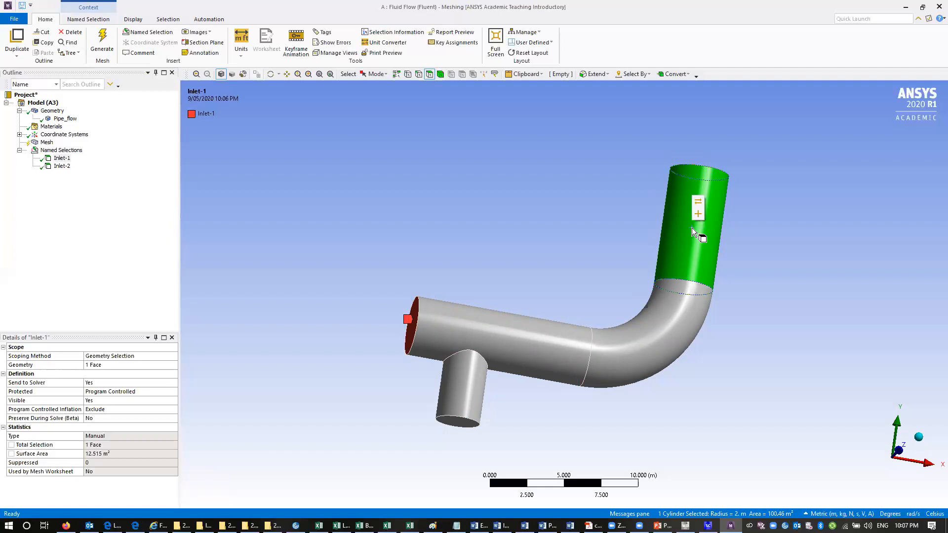
ctrl+click(654, 333)
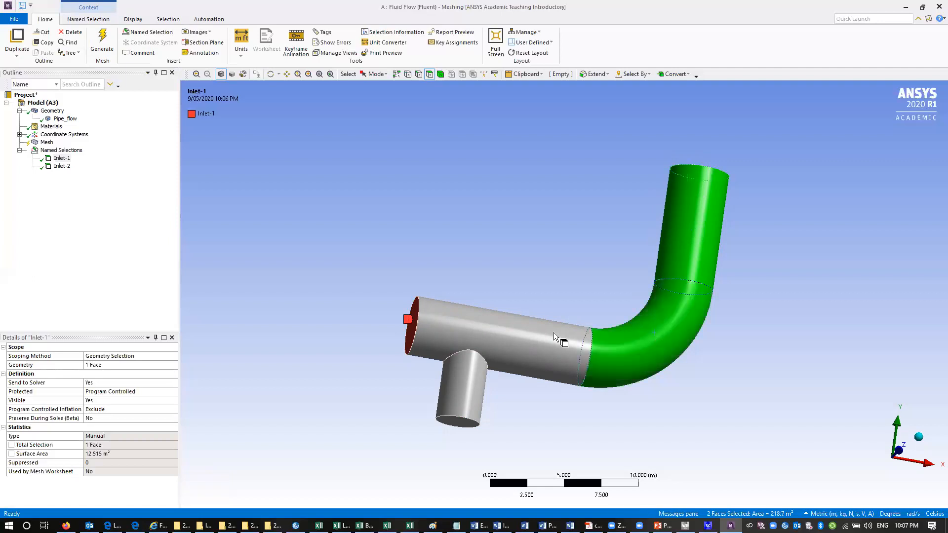
ctrl+click(518, 332)
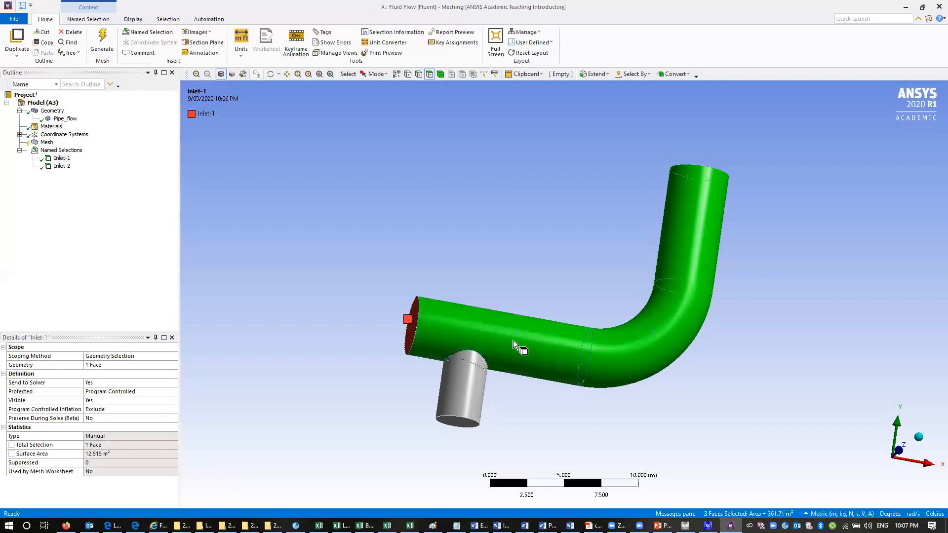
ctrl+click(471, 381)
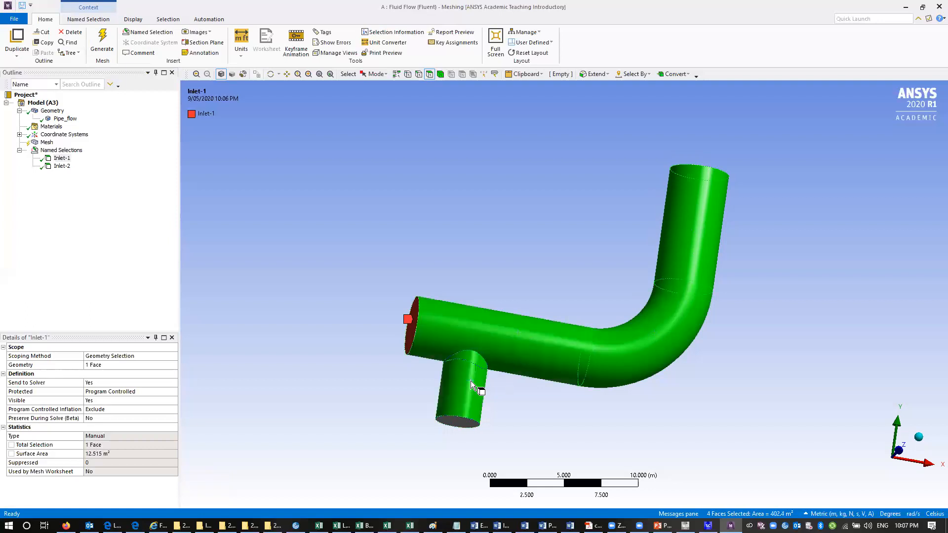
right_click(539, 350)
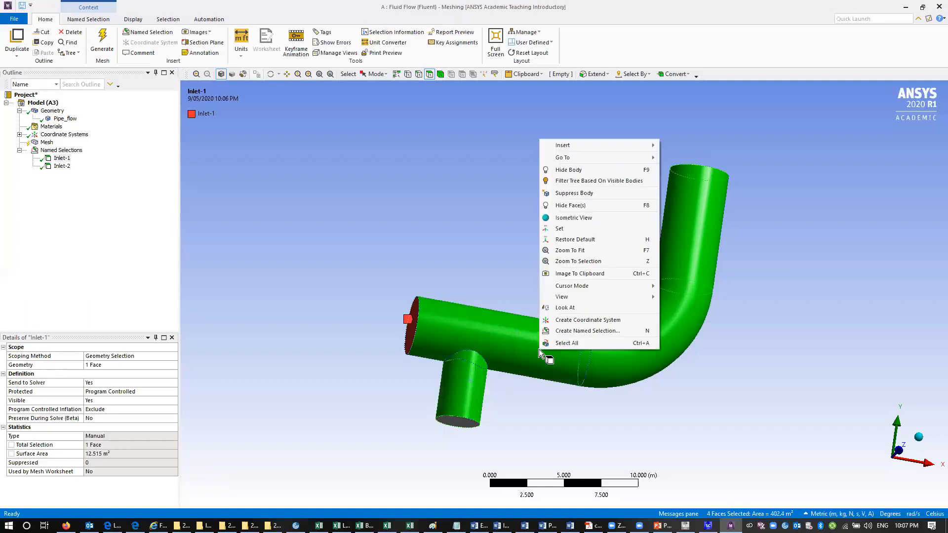
click(564, 331)
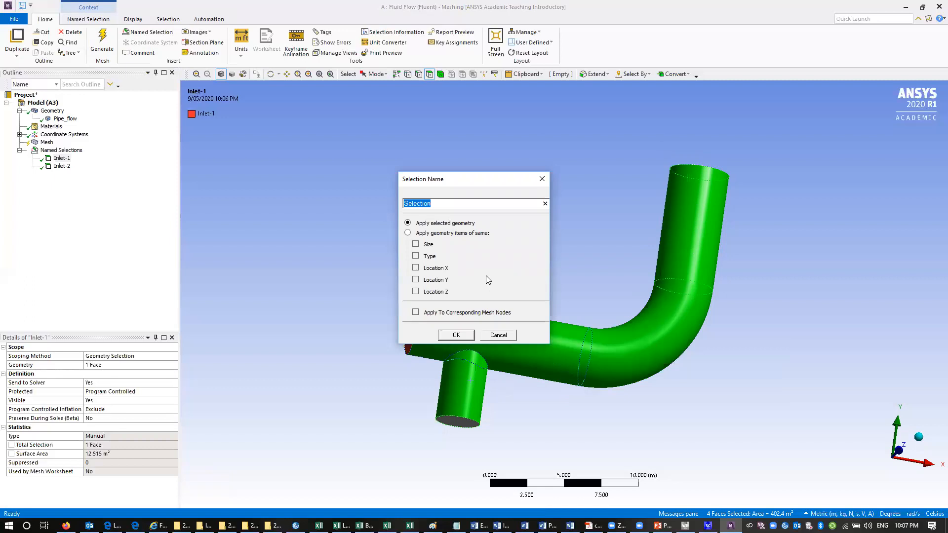
text(pipe_wall)
click(464, 336)
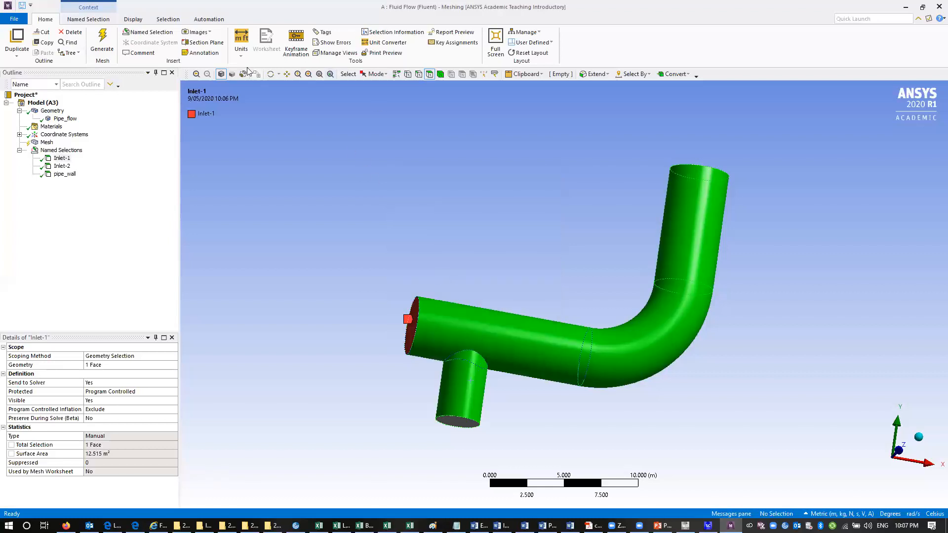
Step: Create the named selection outlet from the circular upper end face of the vertical pipe and review all the named selections
click(272, 74)
drag(567, 290, 443, 336)
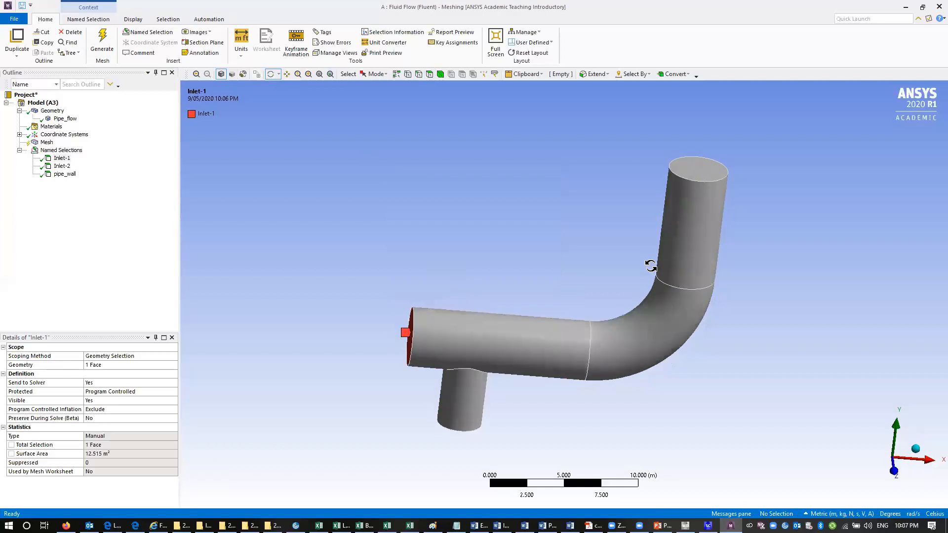
click(430, 74)
click(700, 173)
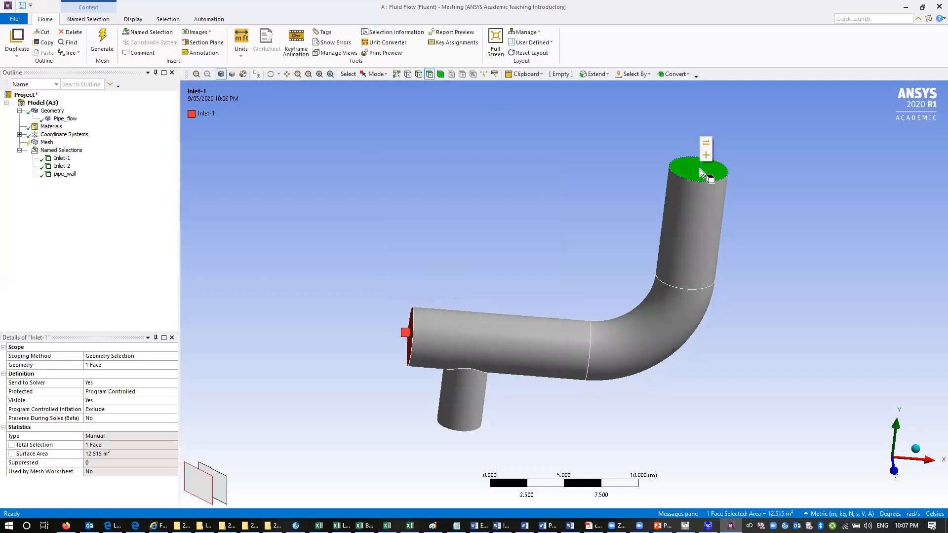
right_click(700, 172)
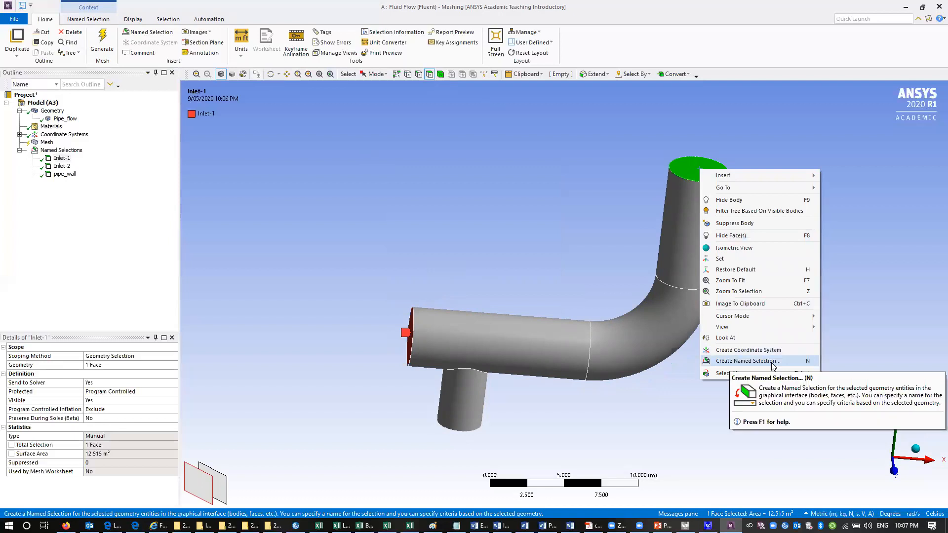
click(747, 361)
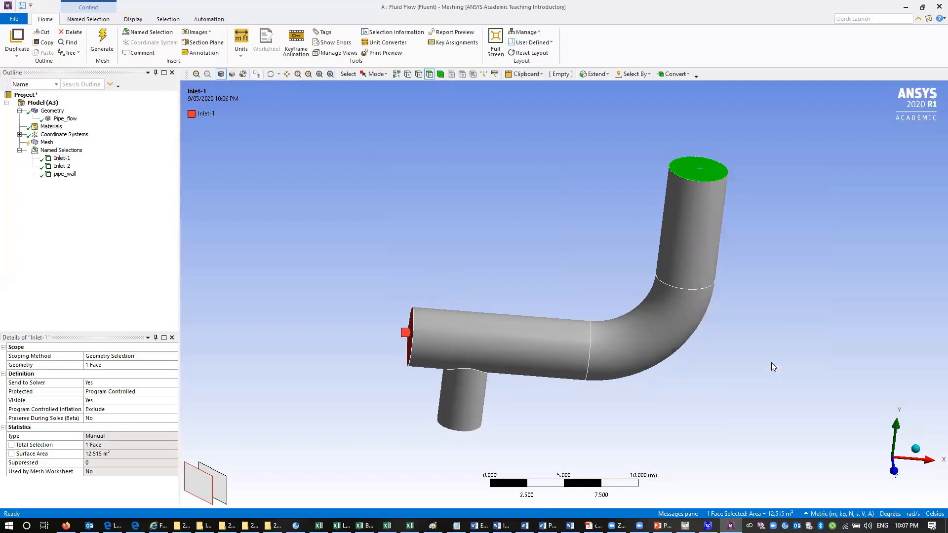
text(outlet)
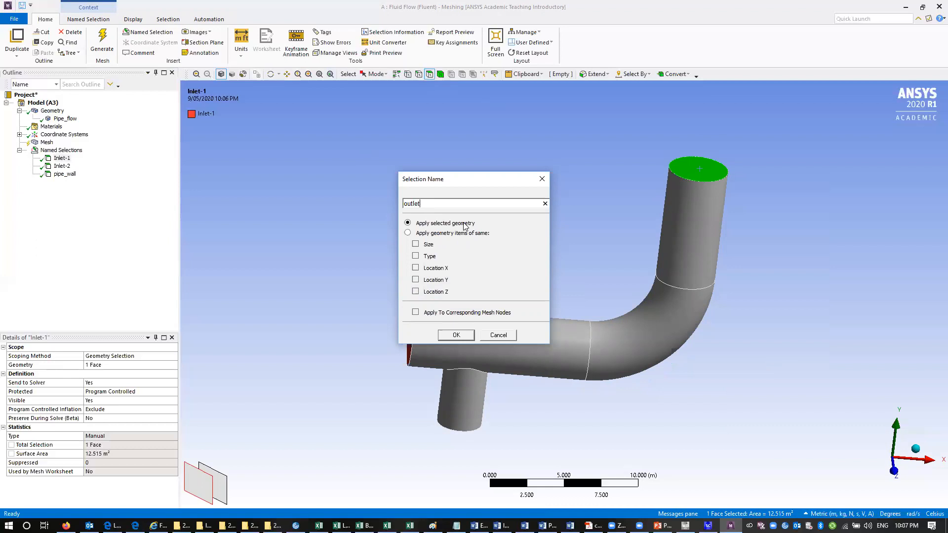
click(456, 334)
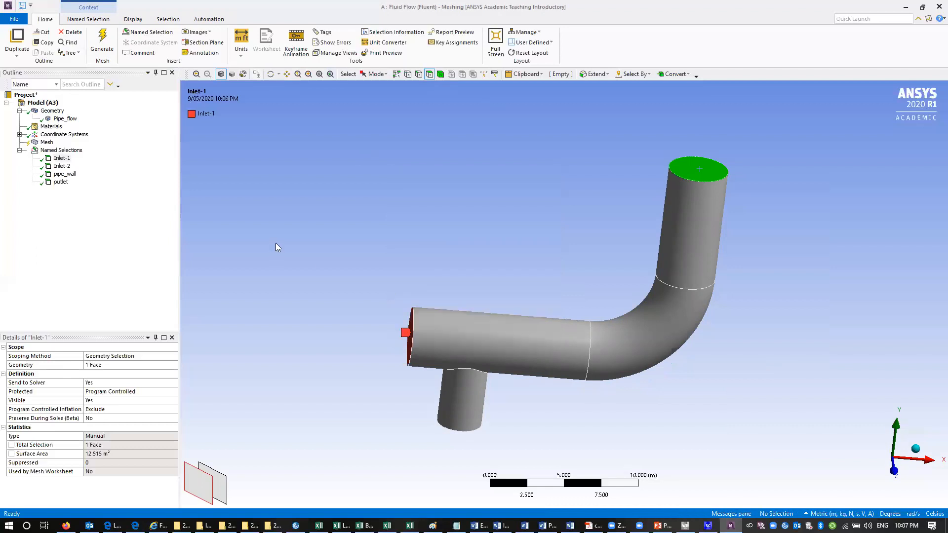
click(62, 158)
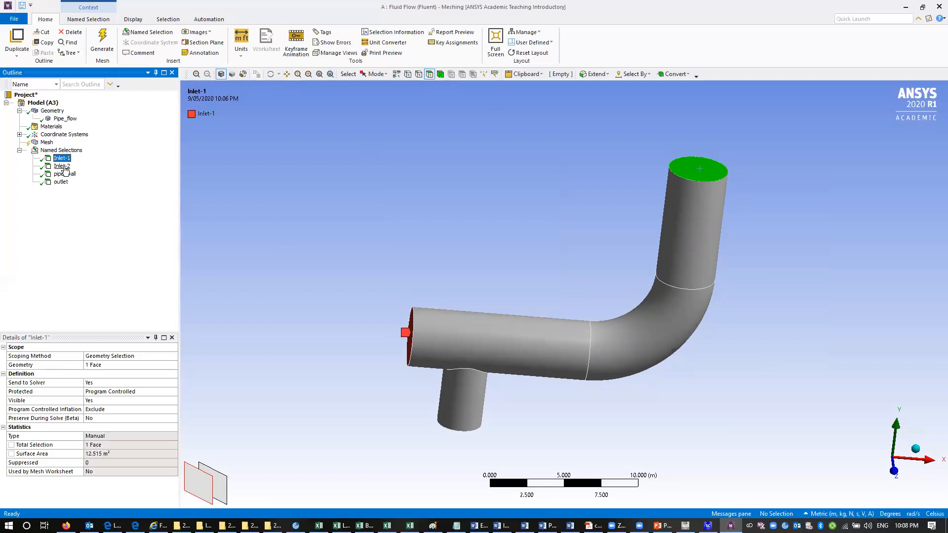
click(63, 166)
click(64, 175)
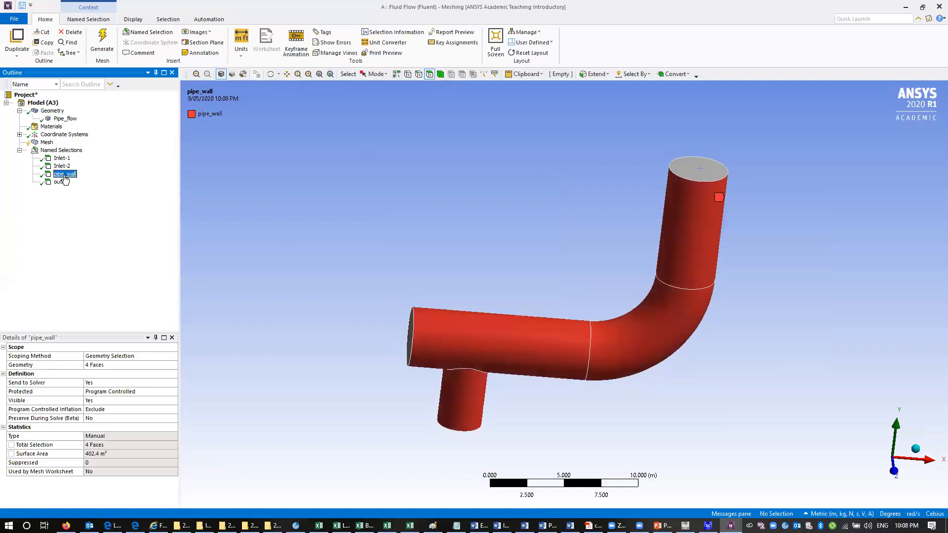
click(61, 183)
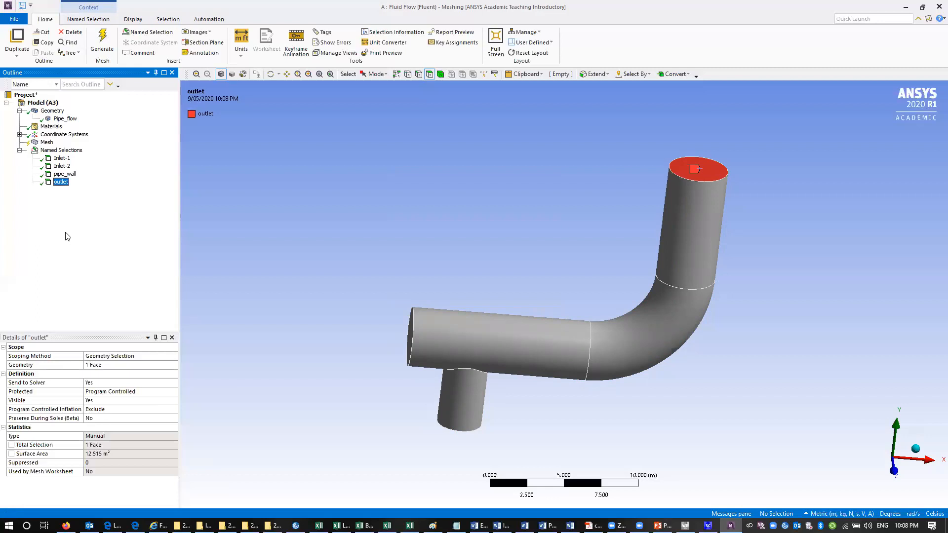
Step: Update the mesh of the pipe body with the default element size
click(48, 142)
right_click(49, 143)
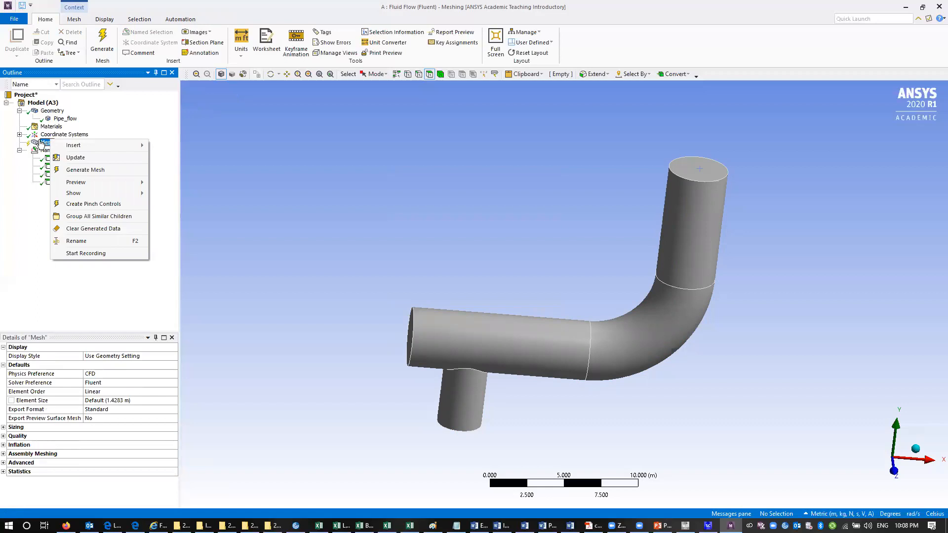
click(76, 158)
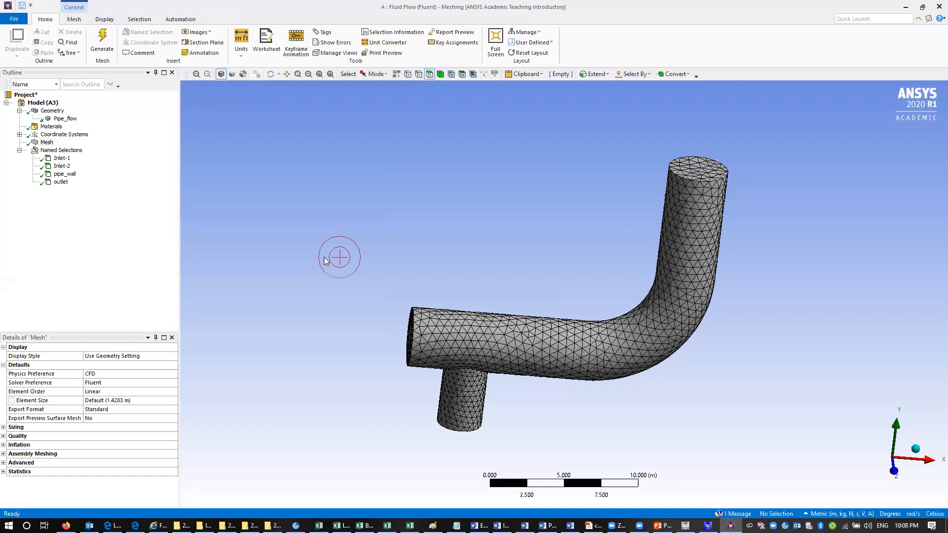
Step: Set the mesh element size to 0.5 m and update the mesh
click(124, 400)
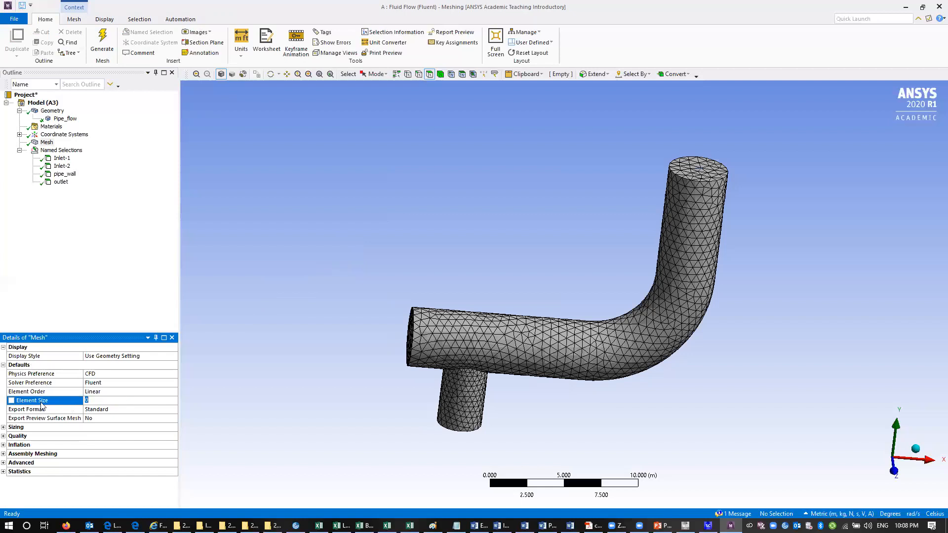
key(Return)
click(129, 401)
click(127, 284)
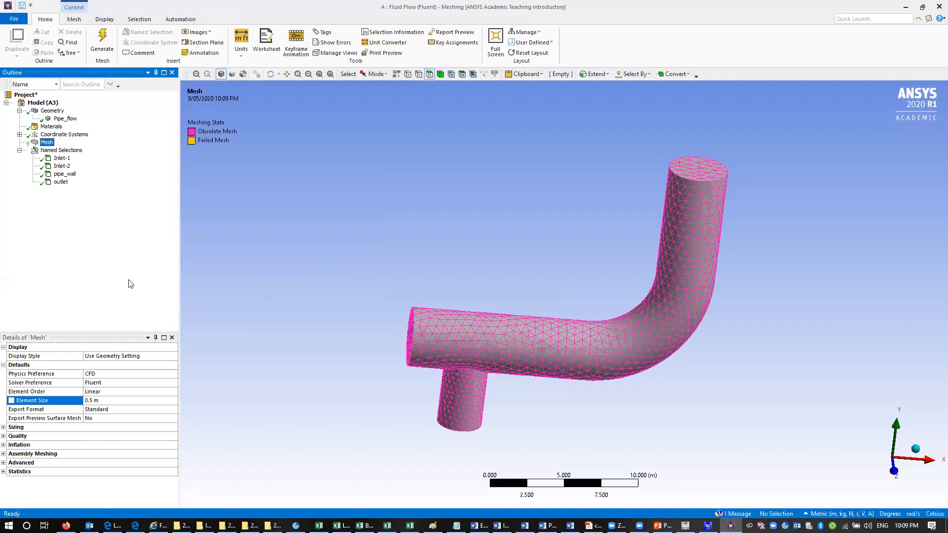
right_click(49, 144)
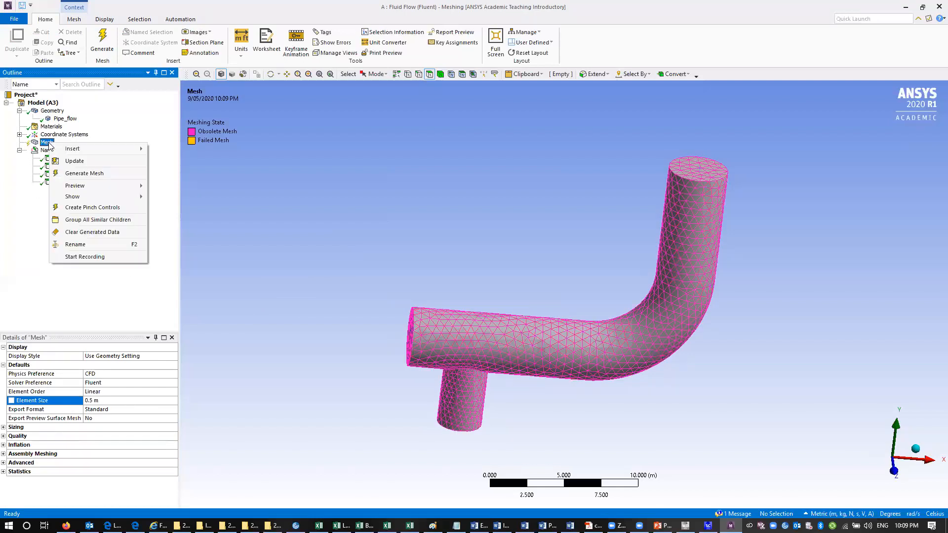
click(74, 161)
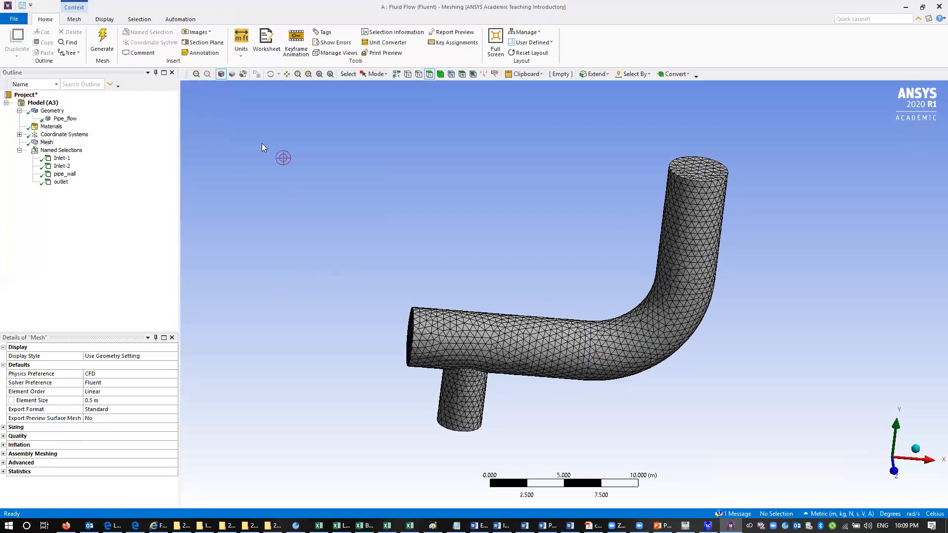
click(270, 74)
drag(509, 288, 643, 223)
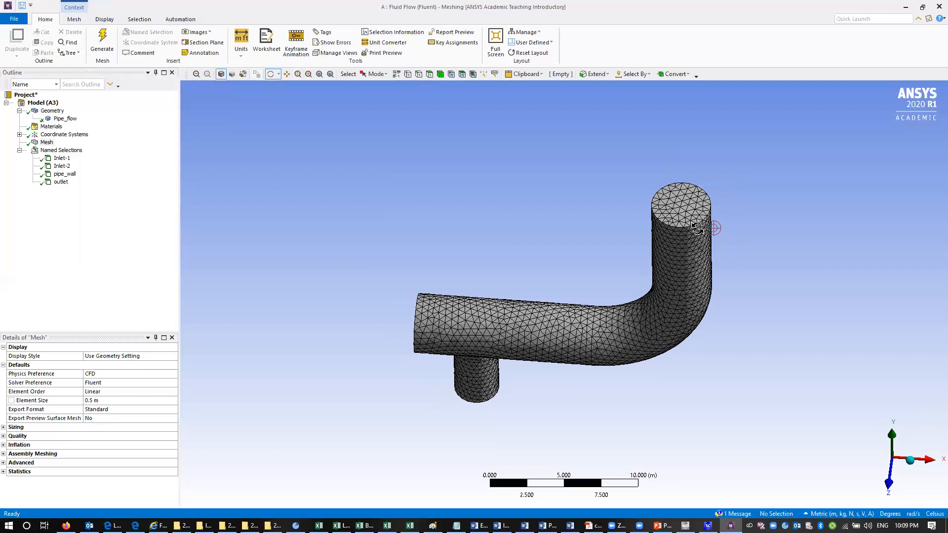
Step: Insert an Inflation control in the mesh and apply the whole pipe body as its geometry
click(48, 143)
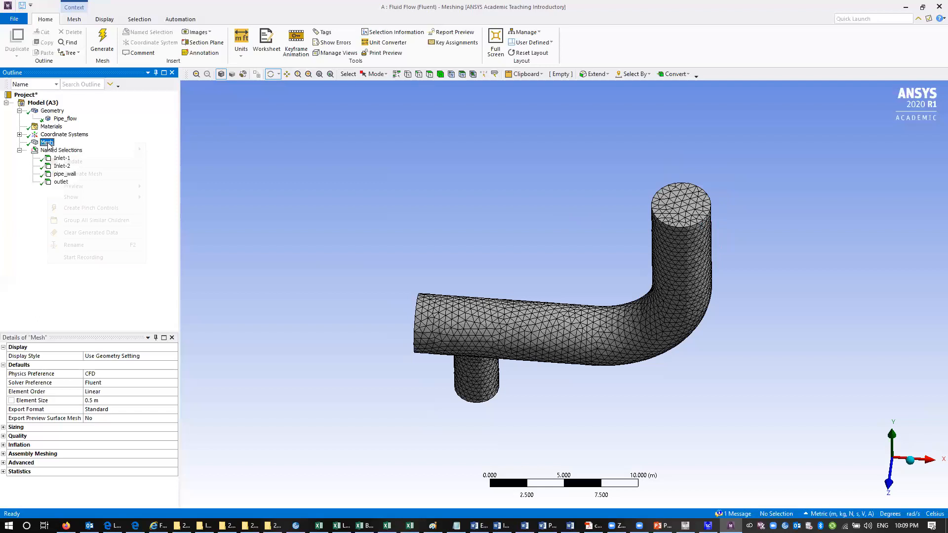
right_click(47, 144)
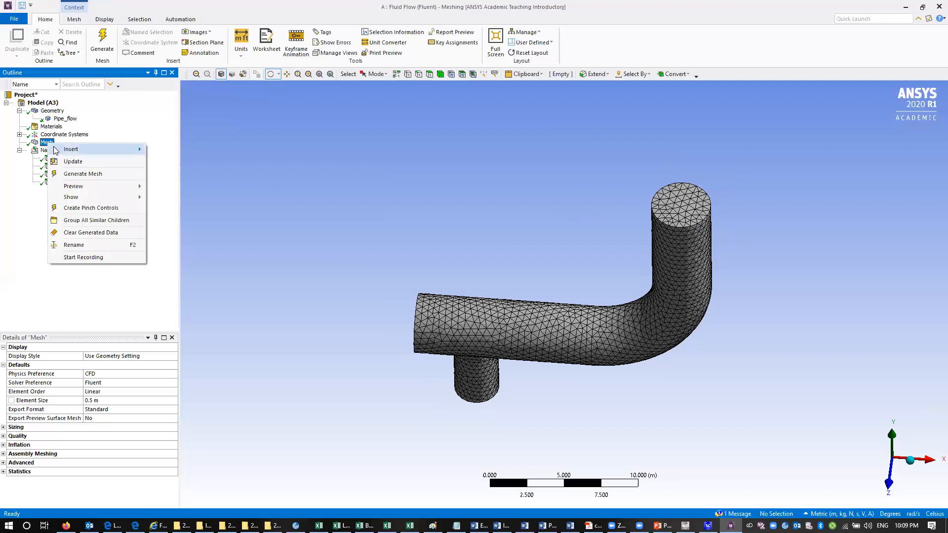
mouse_move(64, 151)
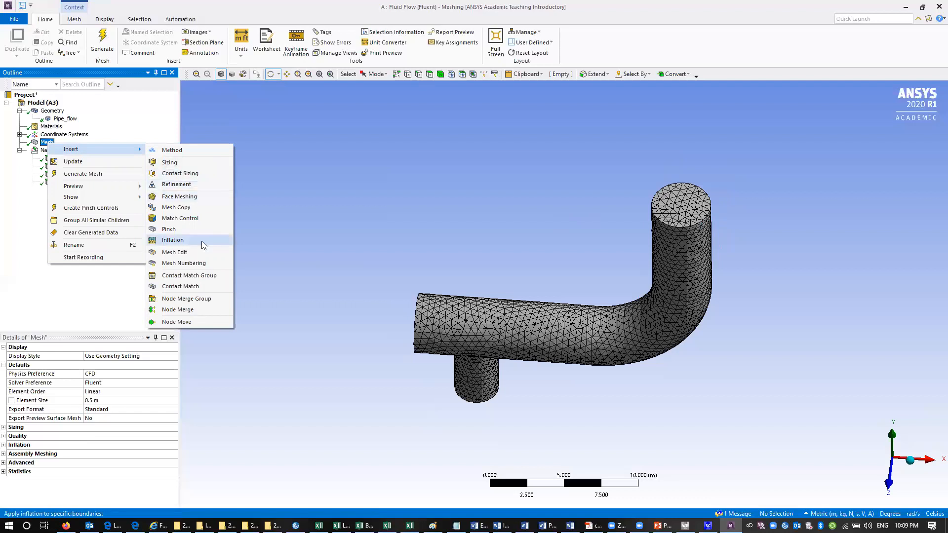
click(204, 242)
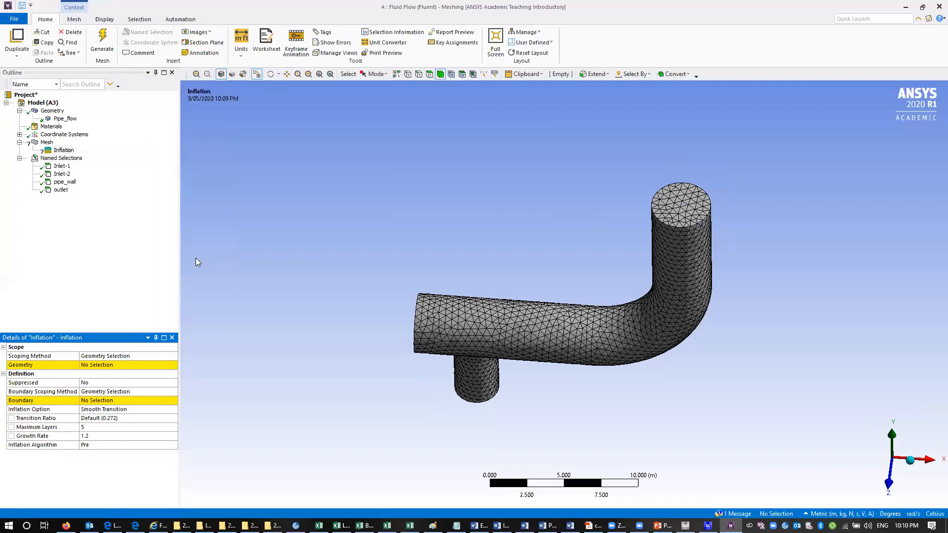
click(506, 334)
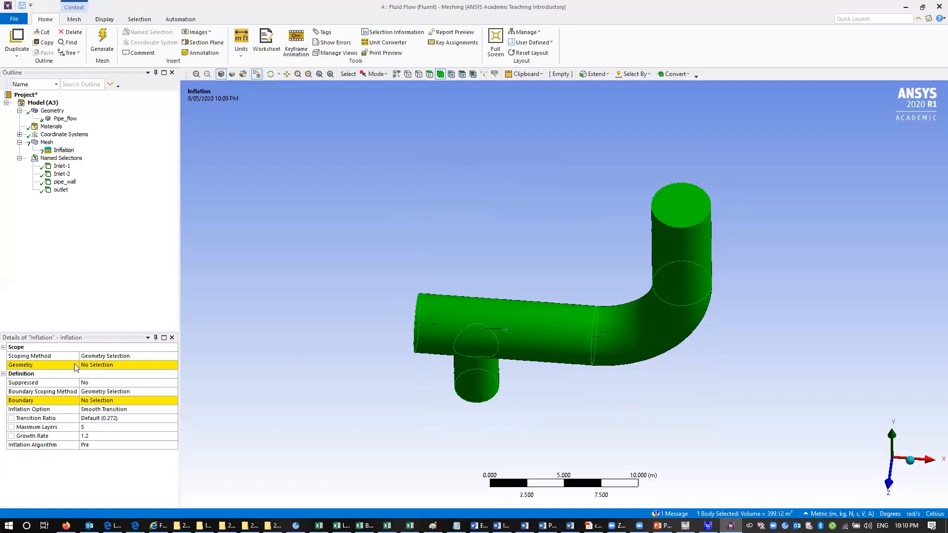
click(101, 366)
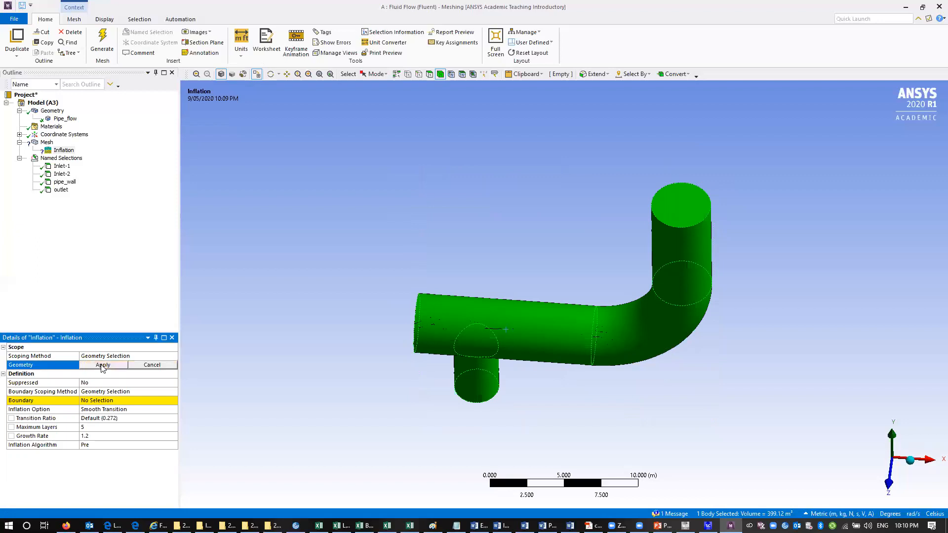
click(102, 366)
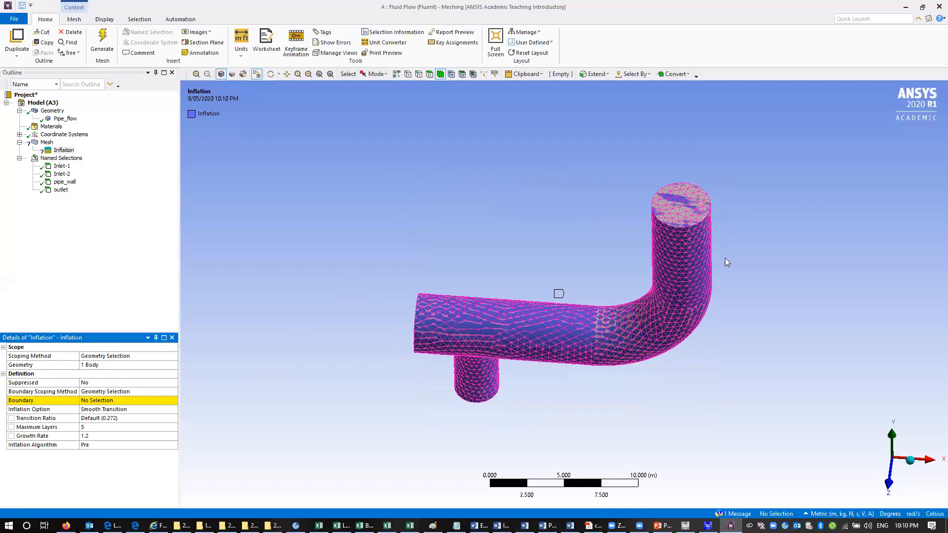
Step: Apply the outer faces of the vertical pipe, elbow, horizontal pipe and side inlet as the inflation boundary
click(430, 75)
click(680, 254)
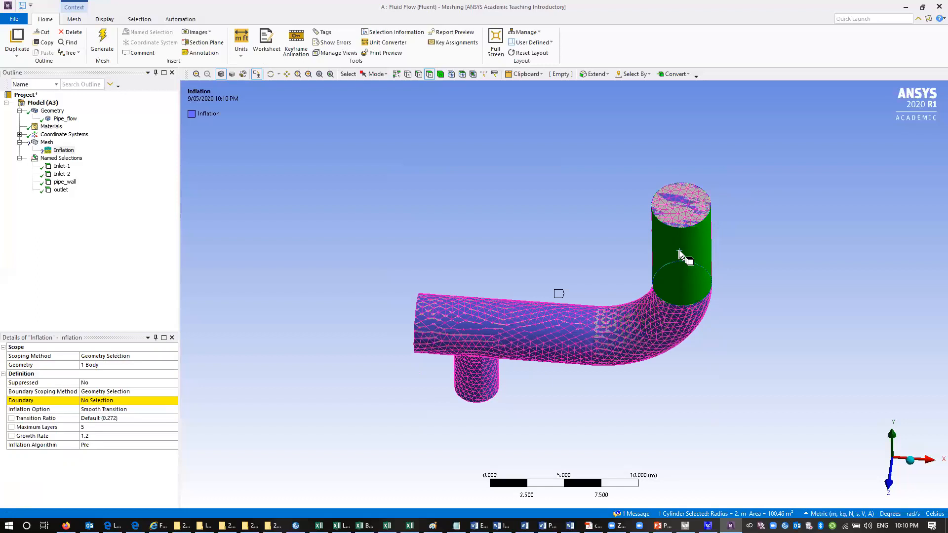
ctrl+click(637, 332)
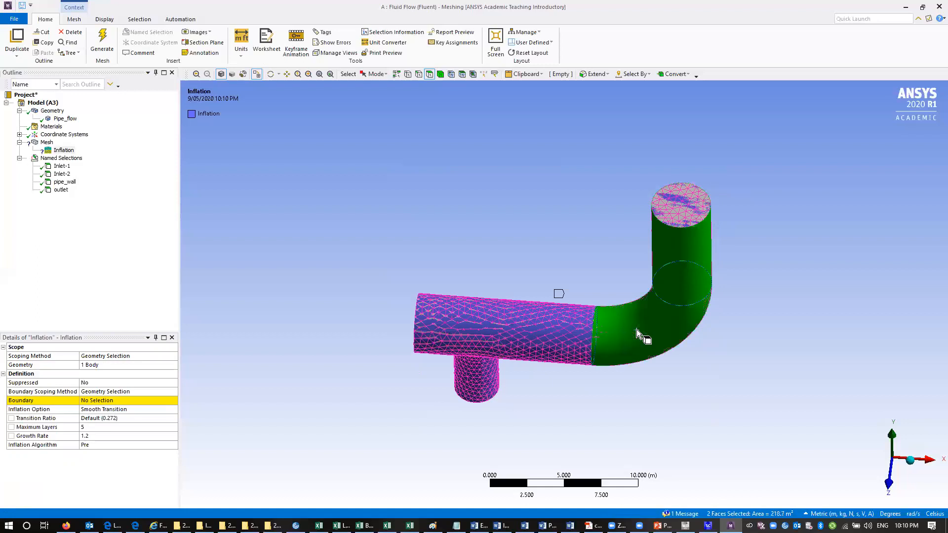
ctrl+click(519, 329)
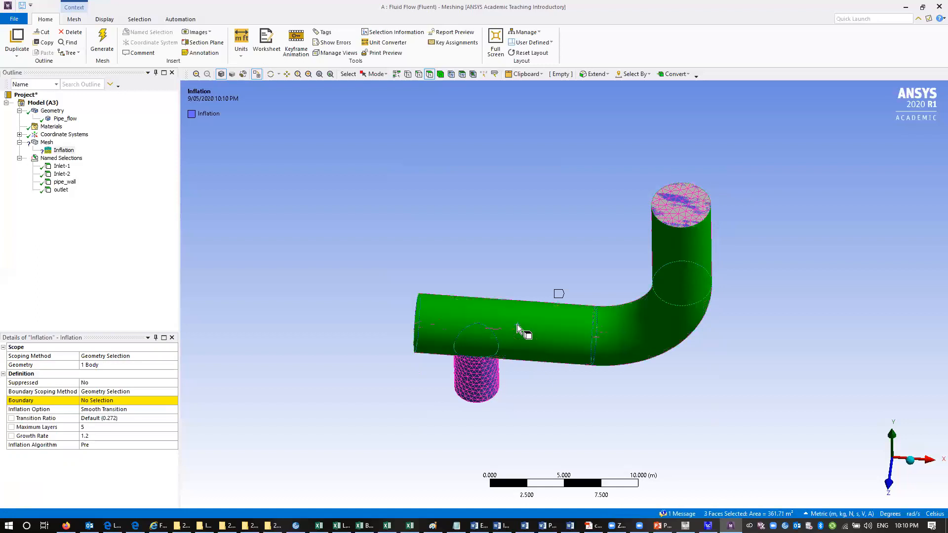
ctrl+click(480, 382)
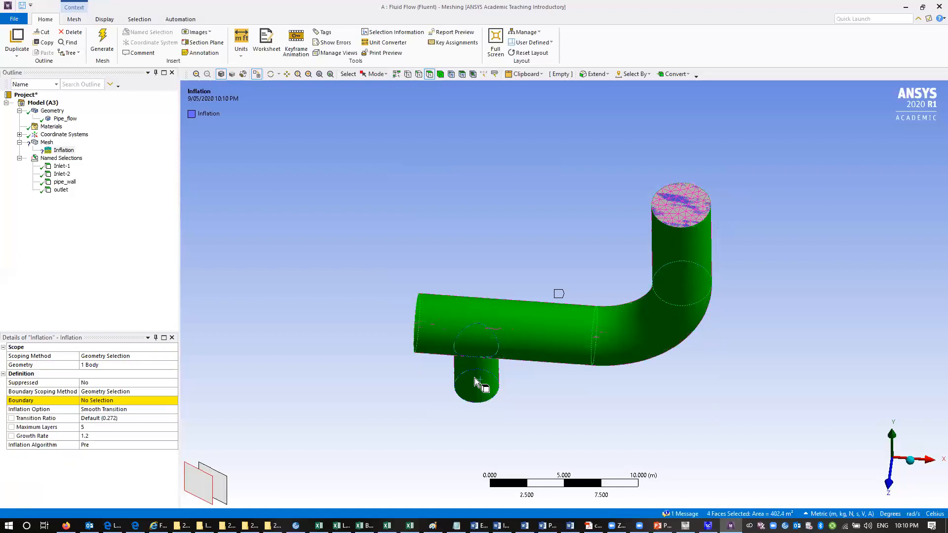
click(96, 401)
click(97, 402)
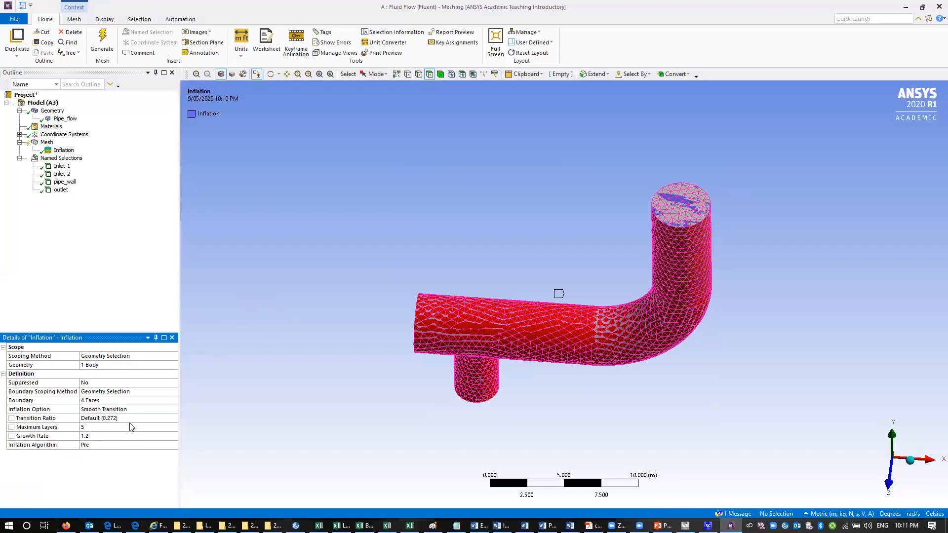
Step: Set the inflation's maximum layers to 10, update the mesh and inspect the layers at the outlet face
click(94, 427)
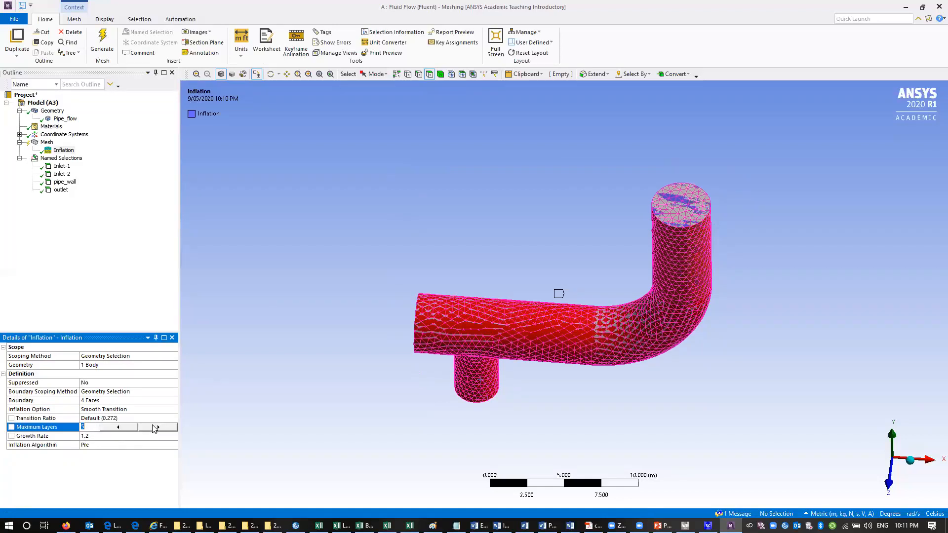
text(10)
click(117, 264)
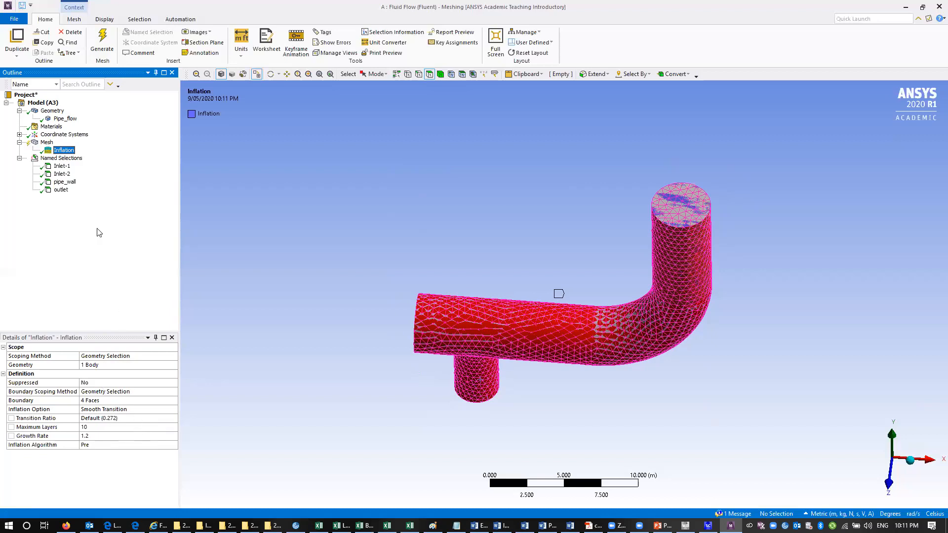
right_click(48, 142)
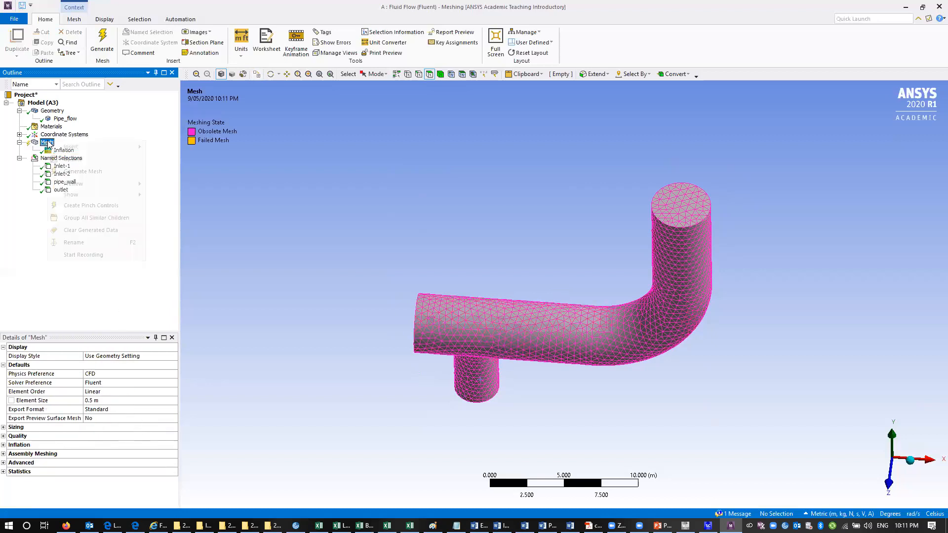
click(74, 159)
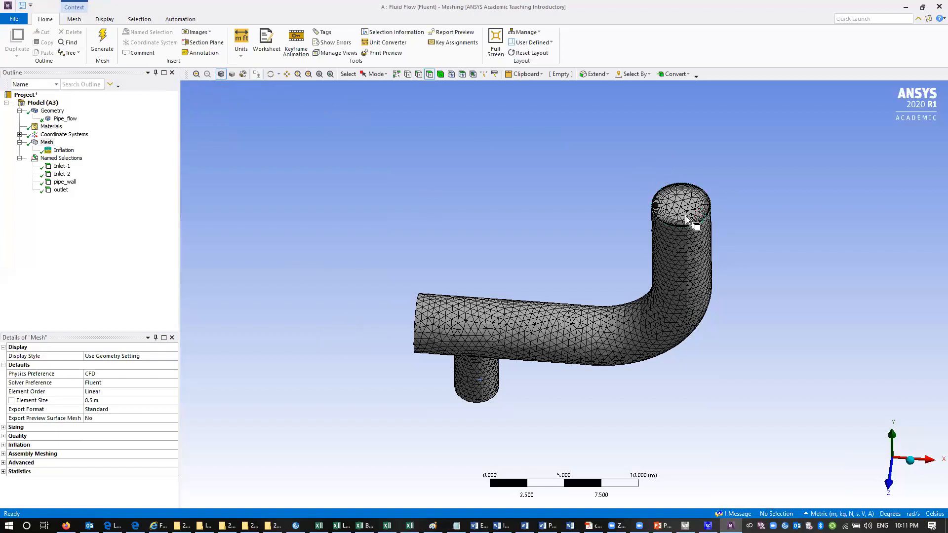
scroll(701, 212, up, 2)
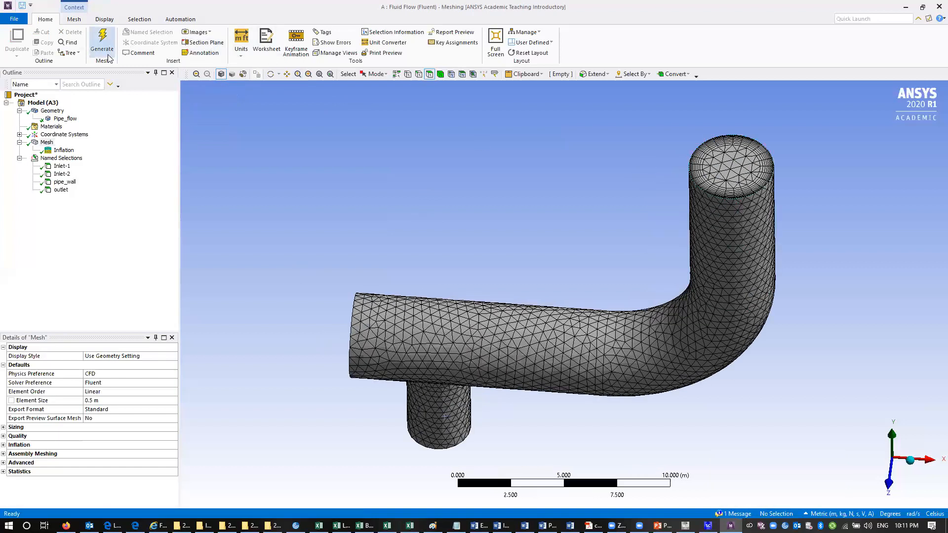
click(287, 74)
drag(689, 237, 507, 355)
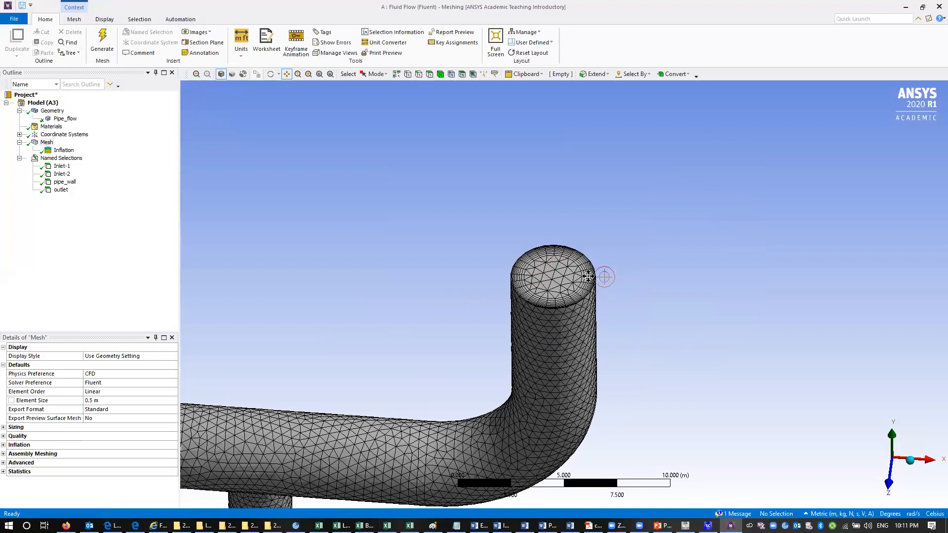
drag(530, 318, 612, 269)
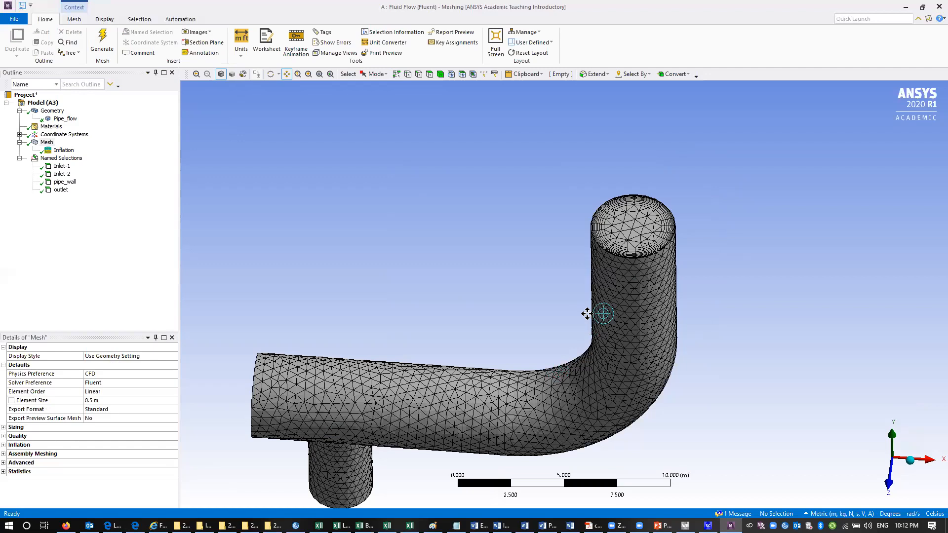
Step: Save the meshed project and switch to the Workbench project schematic
click(23, 6)
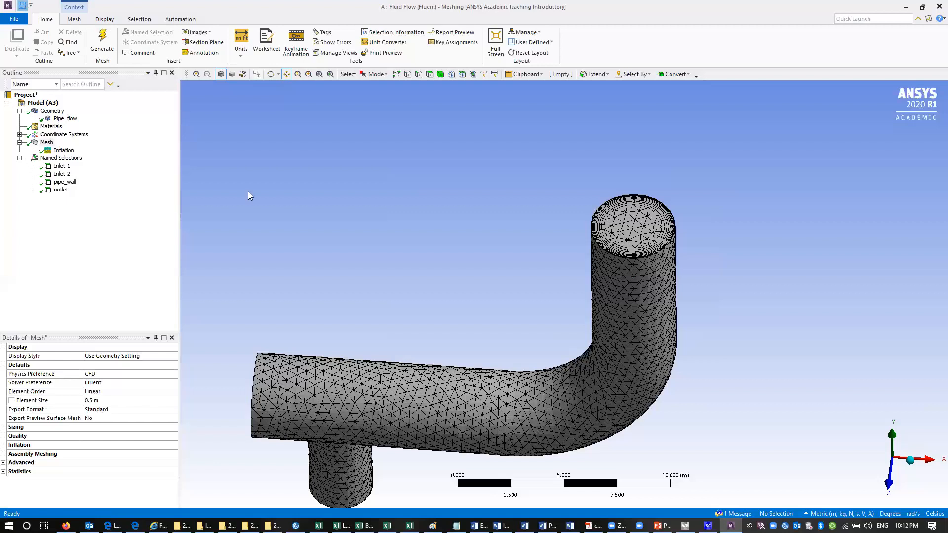
click(375, 304)
click(685, 526)
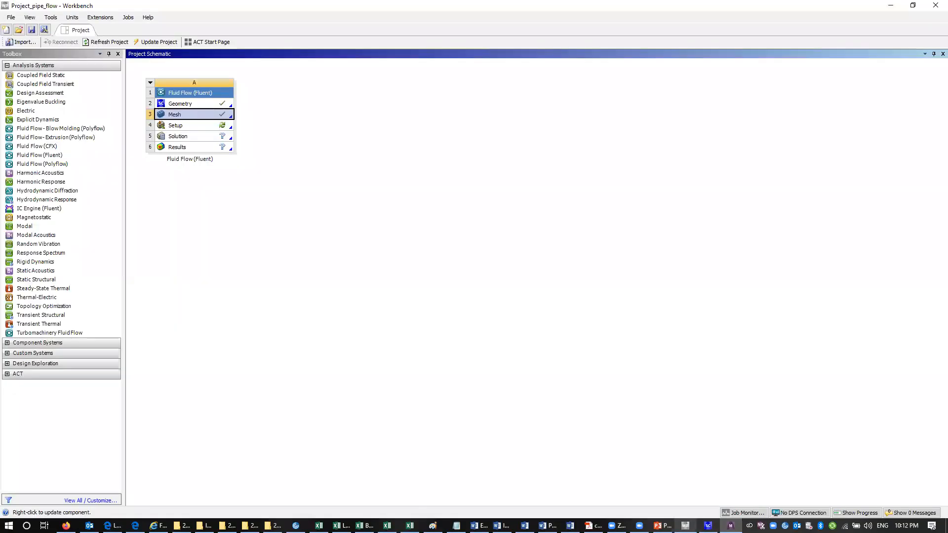
Step: Launch Fluent from the Fluid Flow system's Setup cell with more solver processes, and dismiss the welcome page
double_click(181, 127)
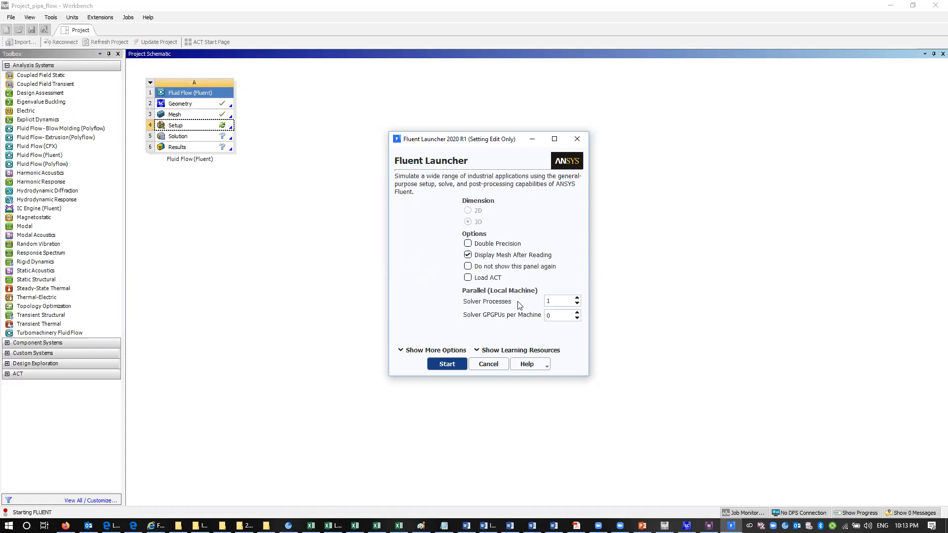
double_click(578, 299)
click(577, 299)
click(459, 368)
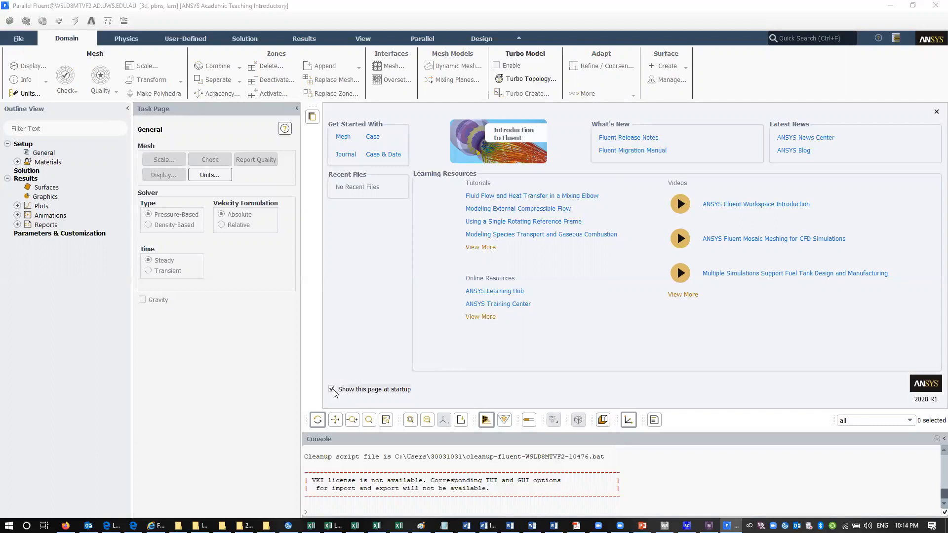
click(936, 112)
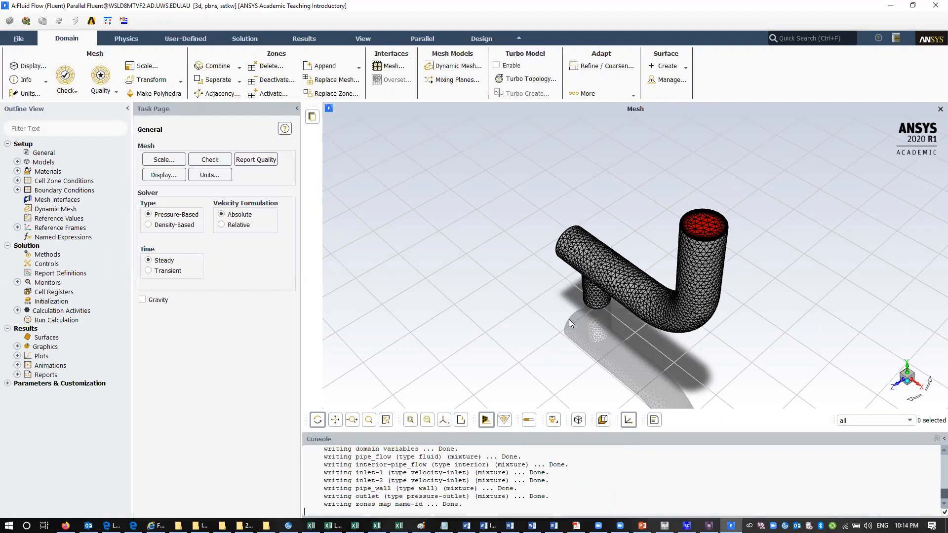
Step: Enable the Energy Equation in the physics models
click(17, 162)
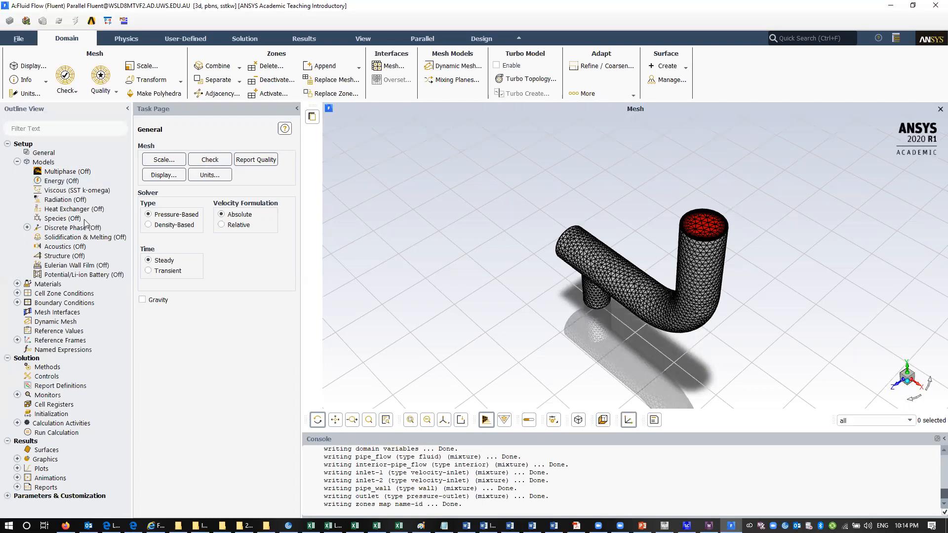
double_click(65, 183)
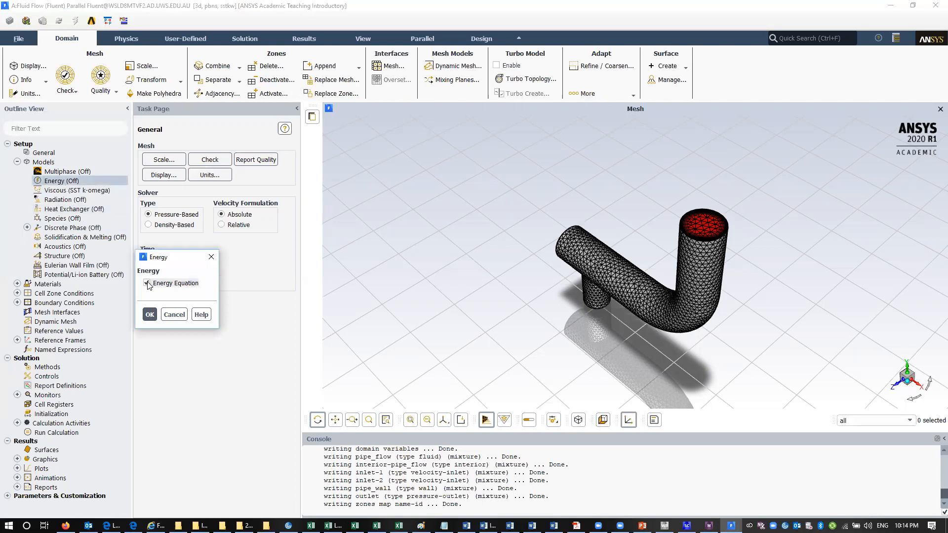
click(149, 315)
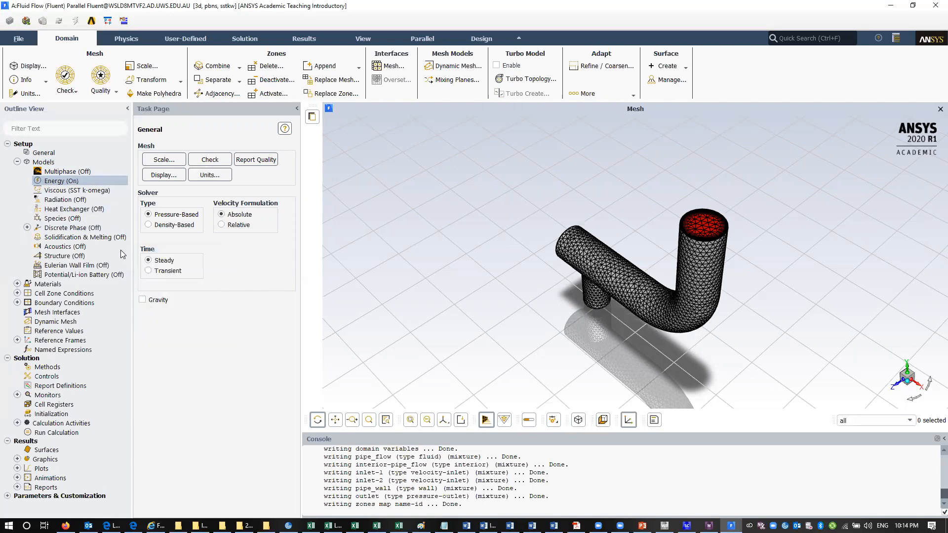
Step: Review the viscous model settings and keep the k-omega (2 eqn) model with the SST option
click(68, 191)
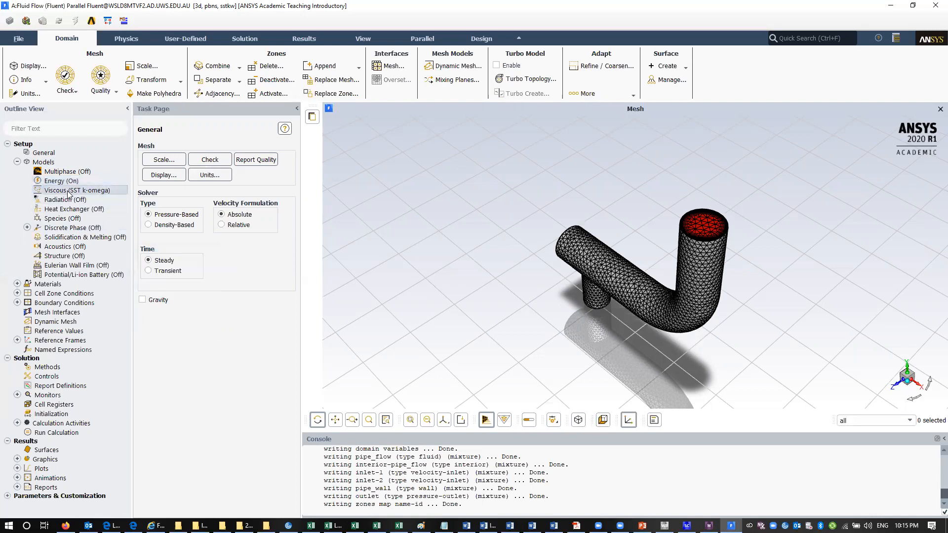
double_click(69, 192)
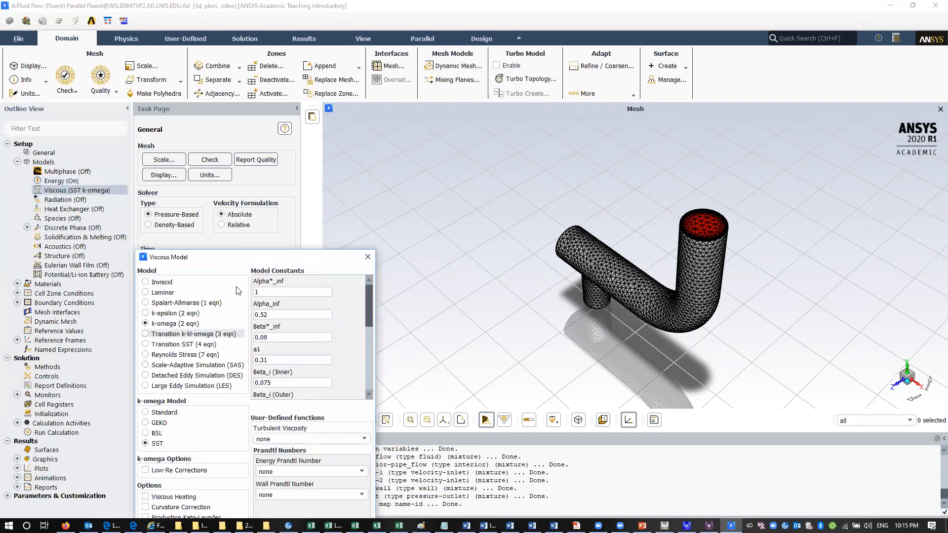
drag(234, 266, 314, 211)
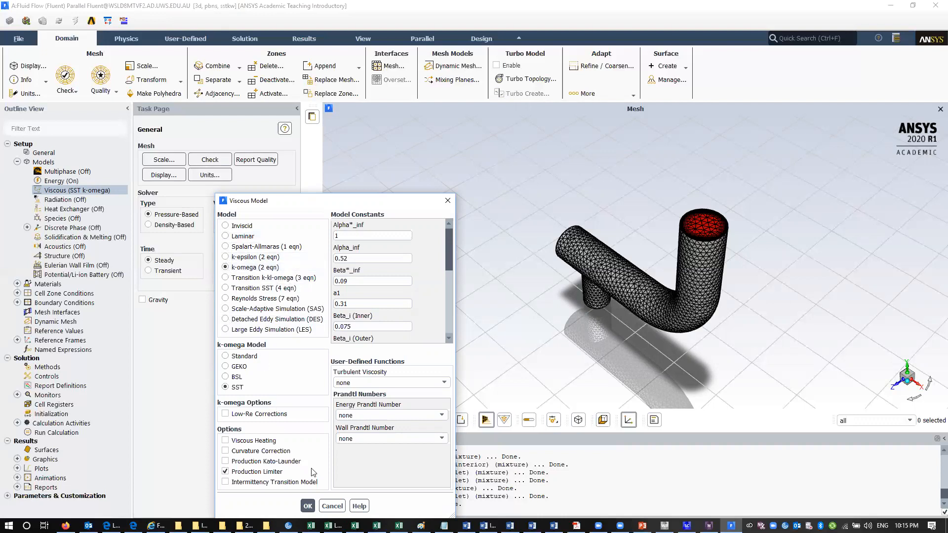
drag(339, 207, 339, 157)
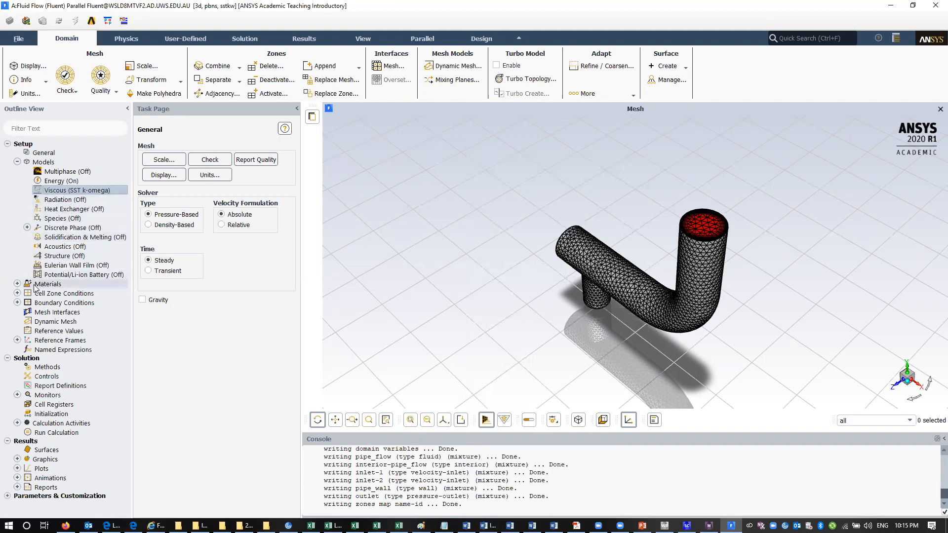
Step: Copy water-liquid (h2o<l>) from the Fluent database into the fluid materials
click(17, 284)
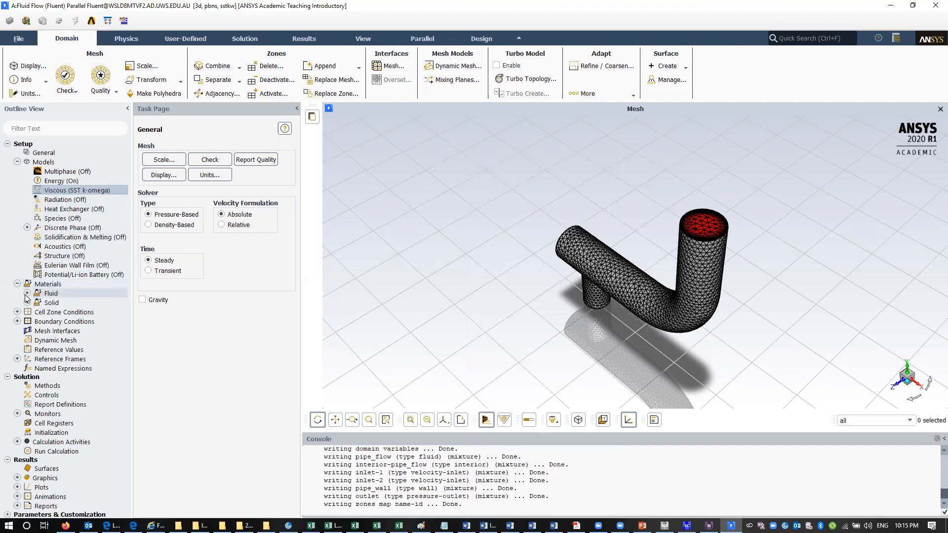
click(27, 294)
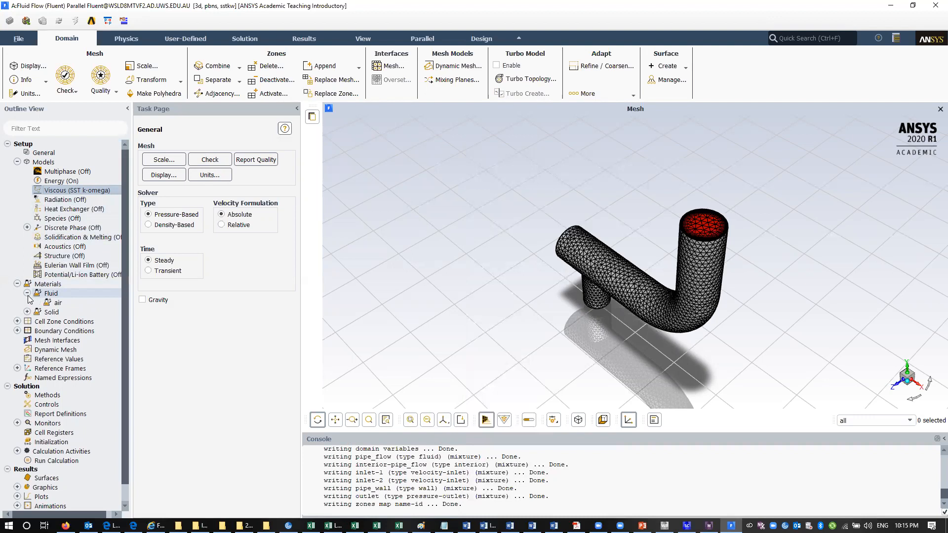
click(58, 303)
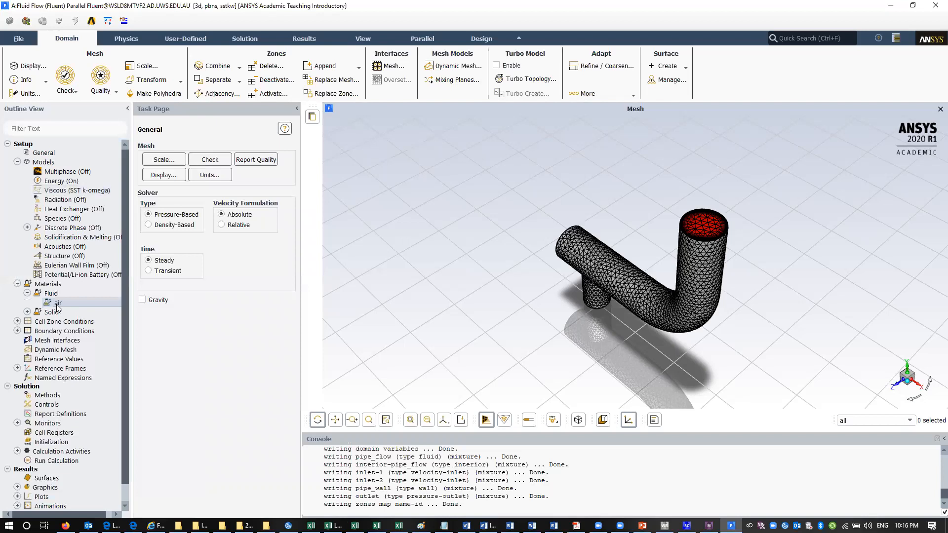
double_click(58, 304)
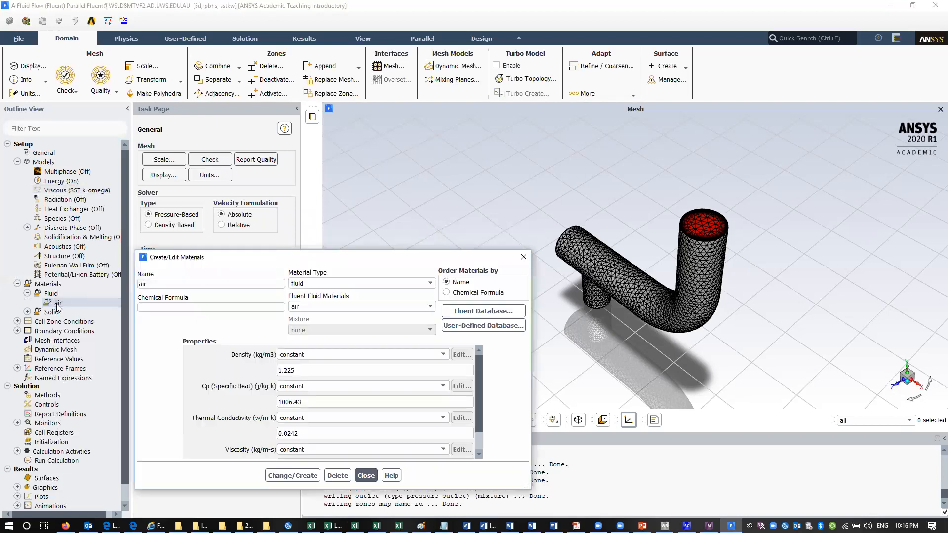
drag(229, 263, 399, 208)
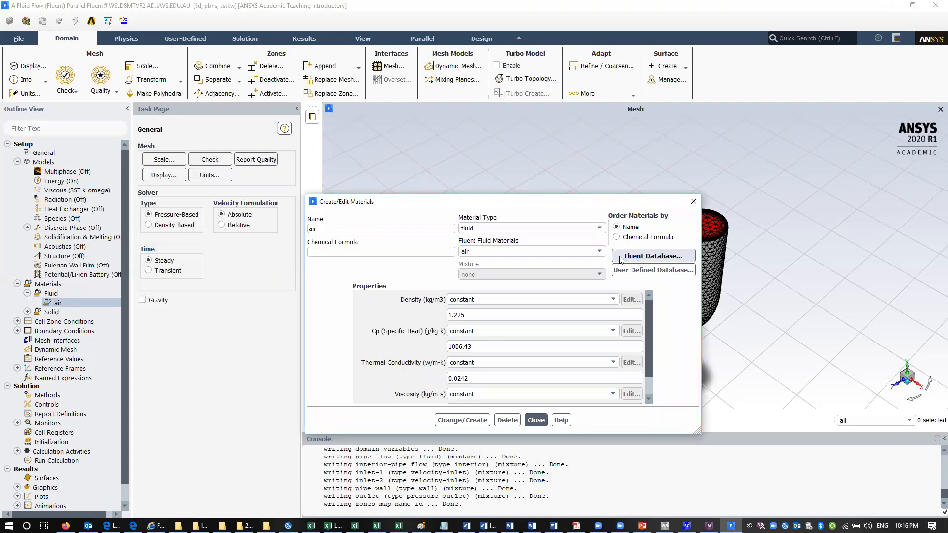
click(669, 257)
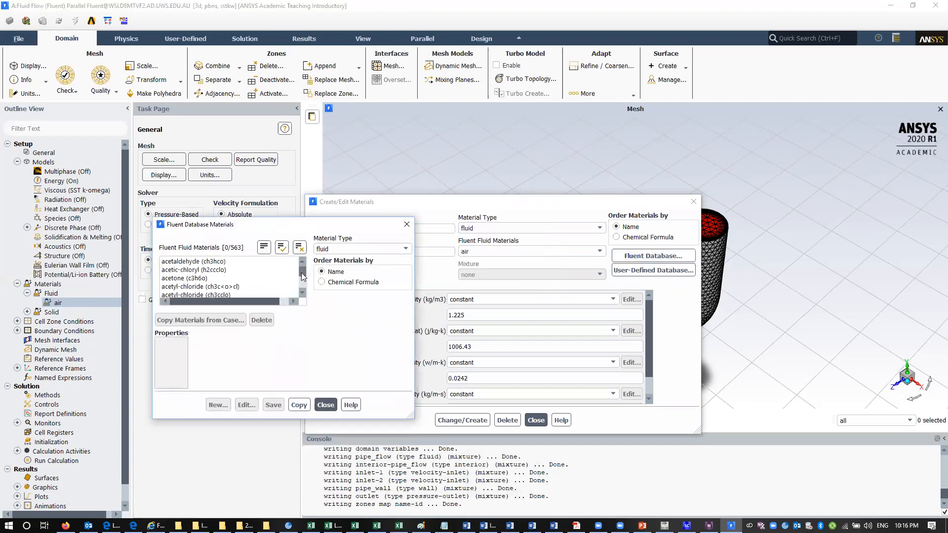
drag(303, 277, 302, 292)
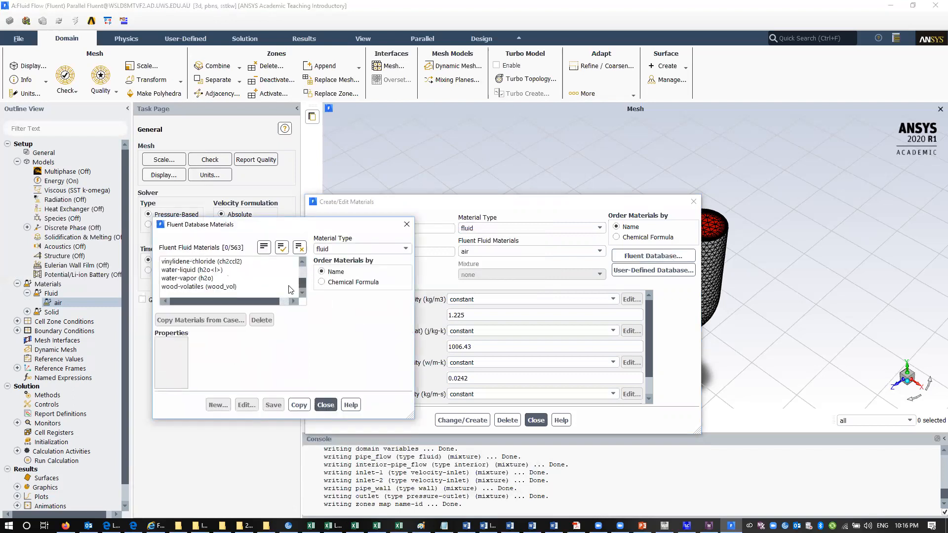
click(221, 271)
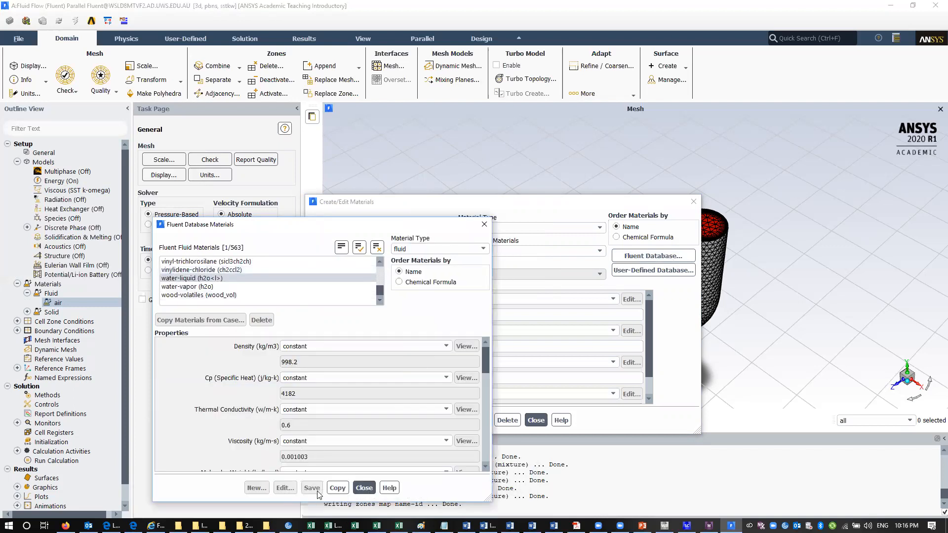
click(339, 489)
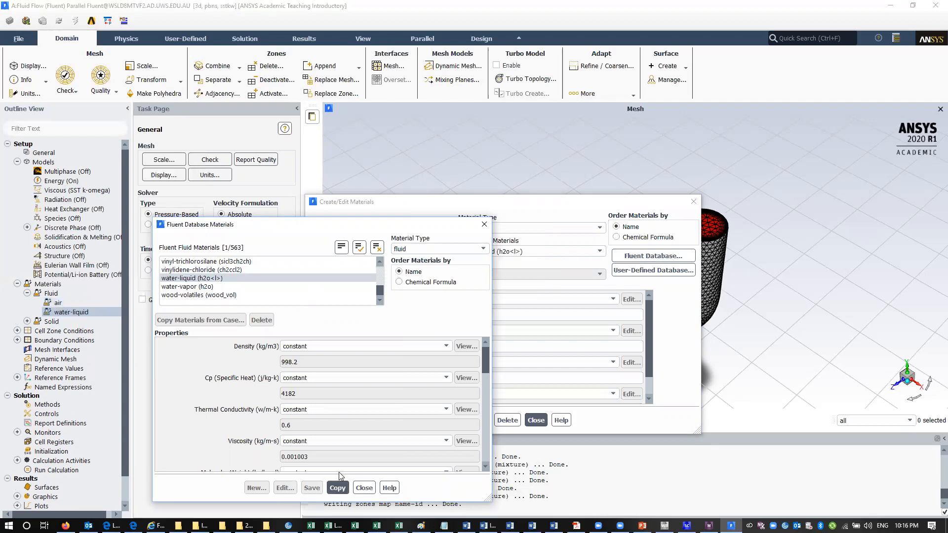
click(365, 489)
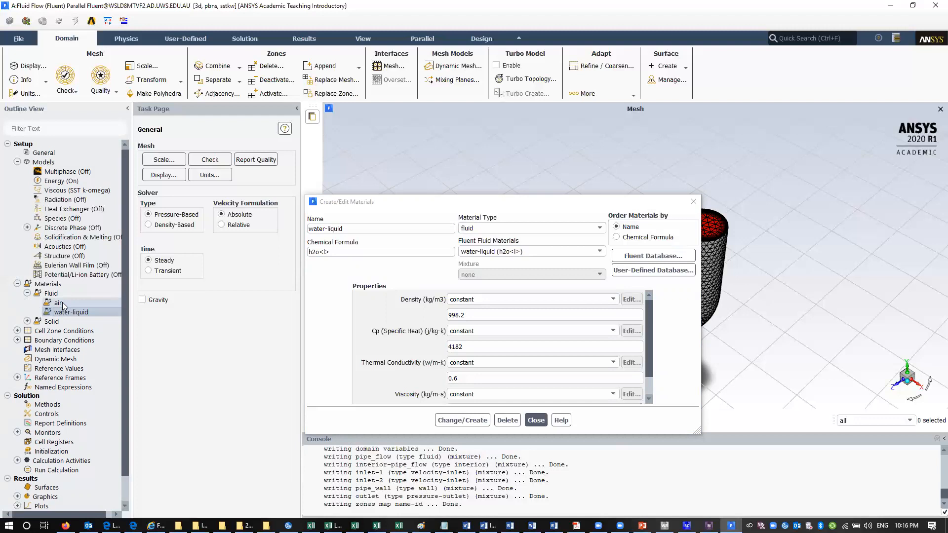
click(536, 421)
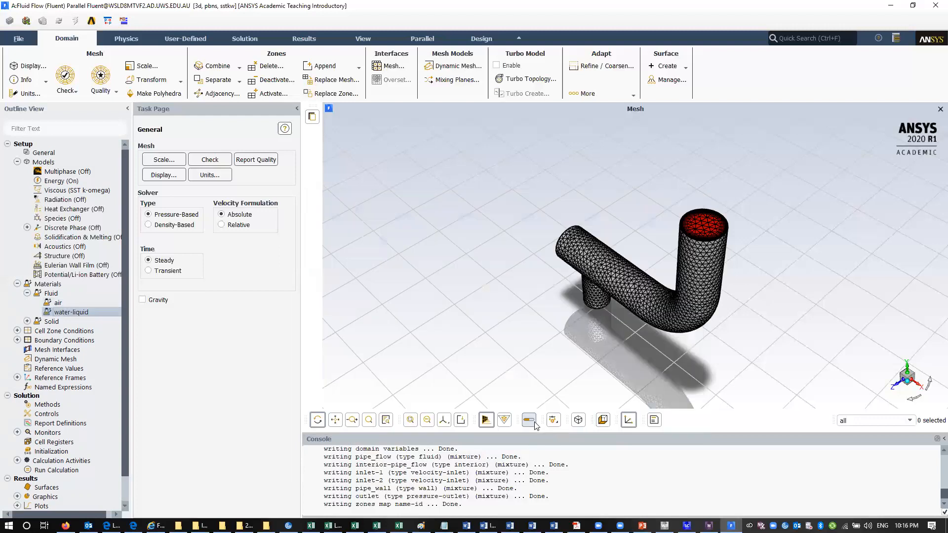
Step: Try to delete air from the fluid materials
click(58, 304)
double_click(58, 304)
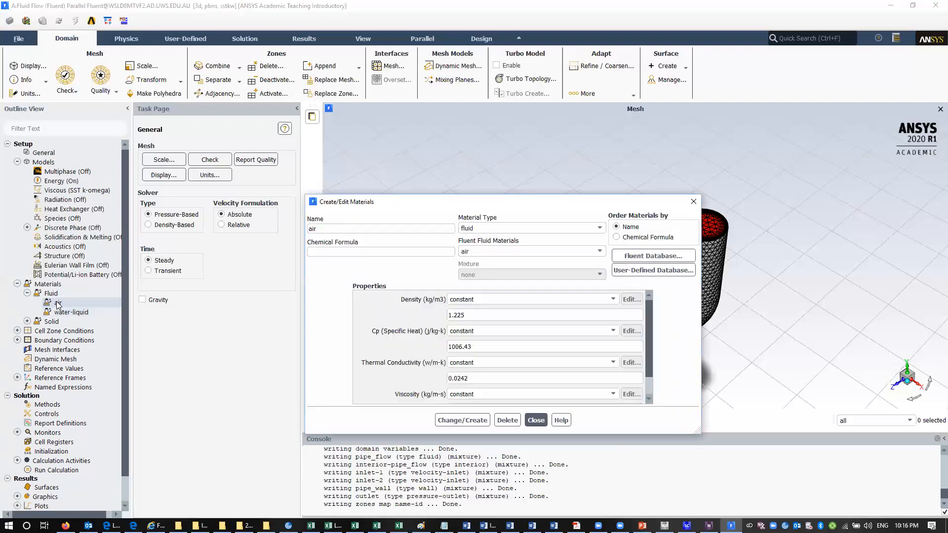
click(507, 421)
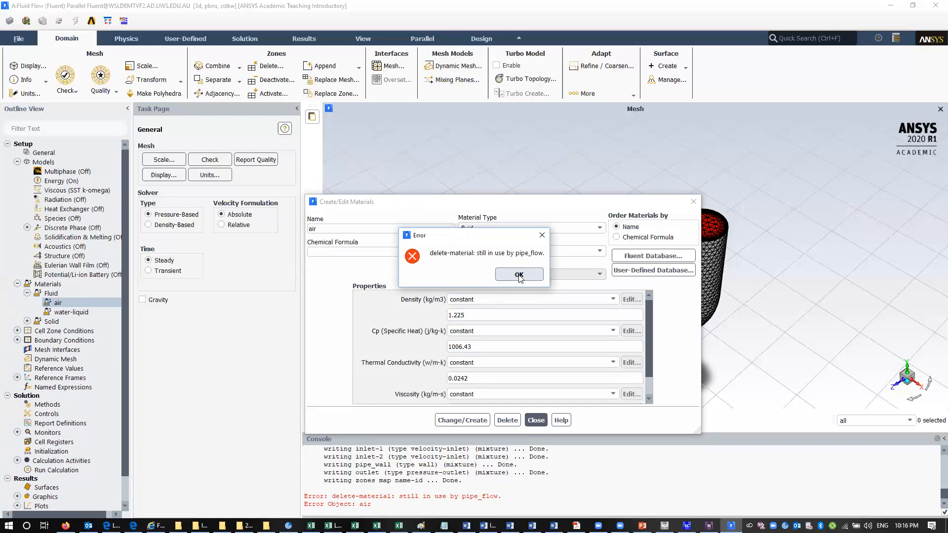
click(519, 276)
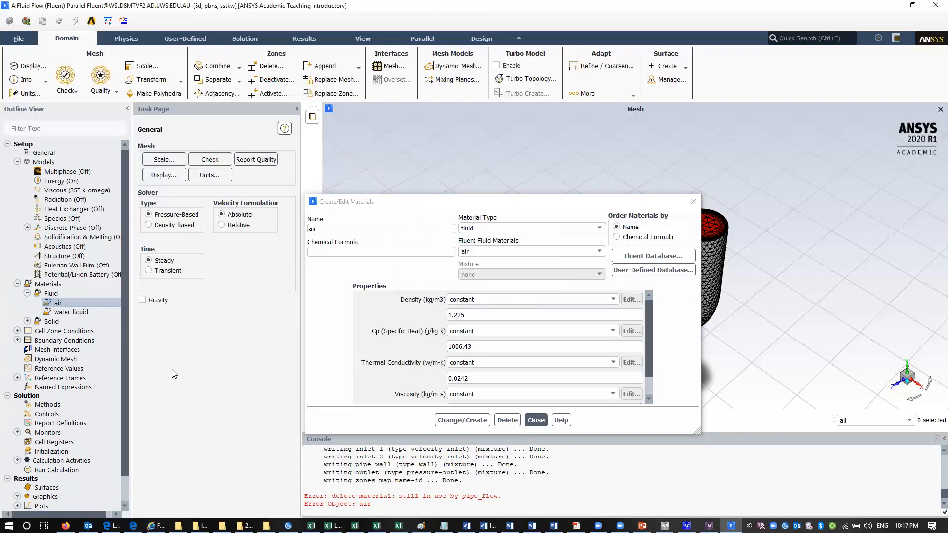
Step: Assign water-liquid as the material of the pipe_flow cell zone, and delete air from the fluid materials
click(17, 331)
click(27, 340)
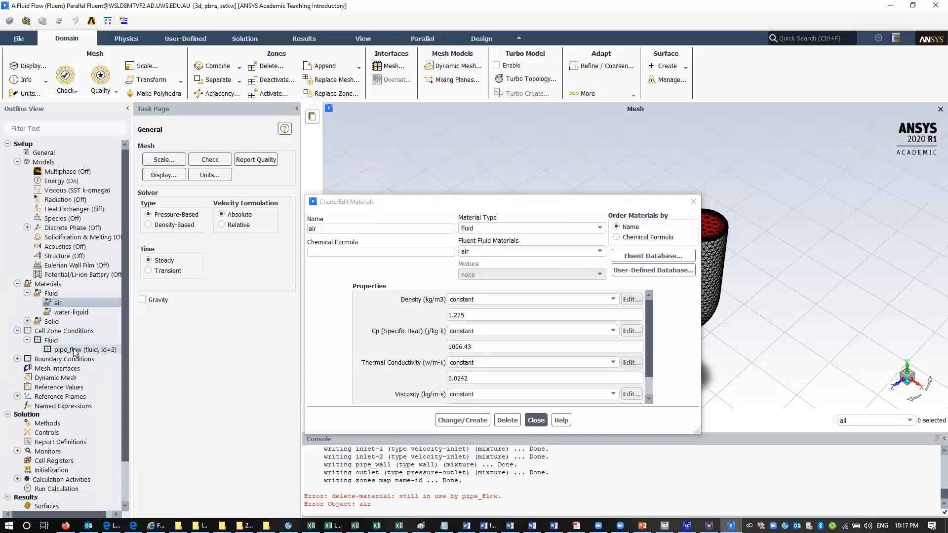
double_click(74, 350)
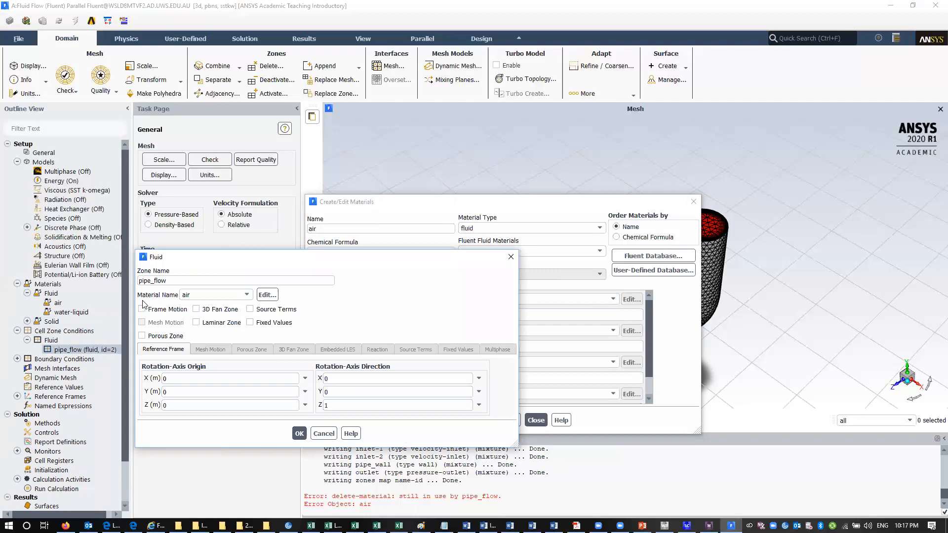
click(248, 295)
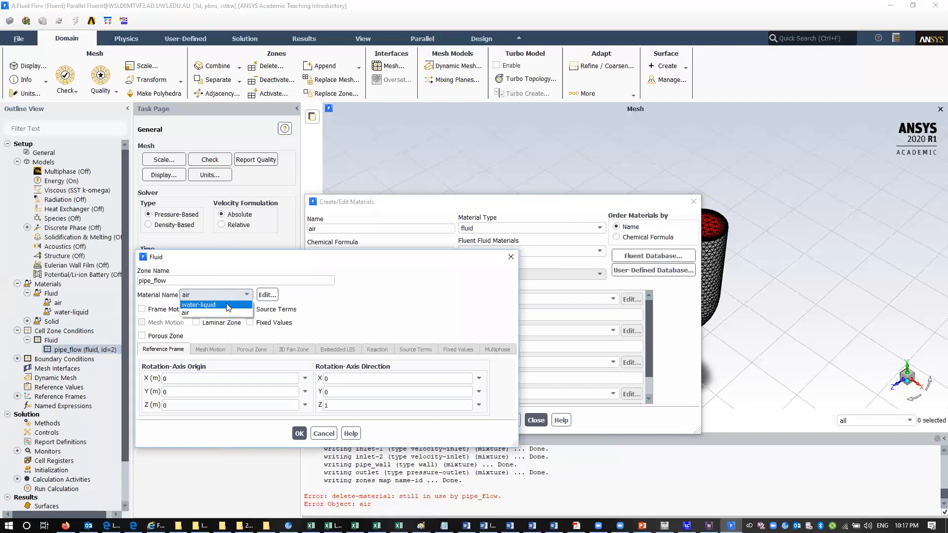
click(228, 305)
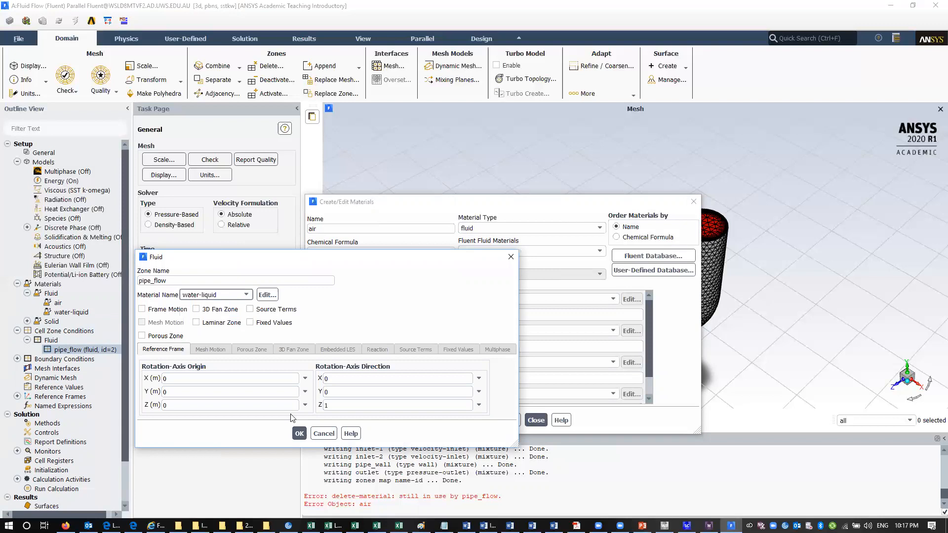
click(299, 434)
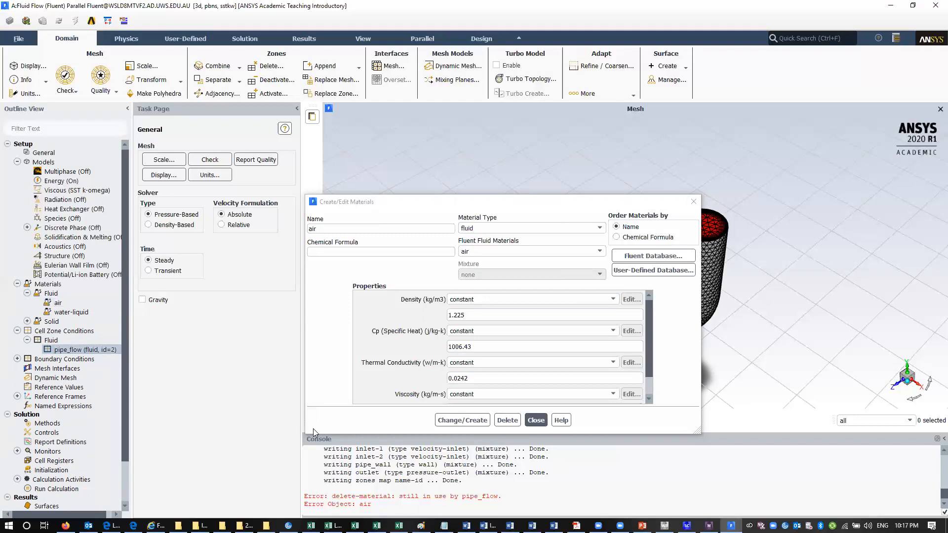
click(507, 420)
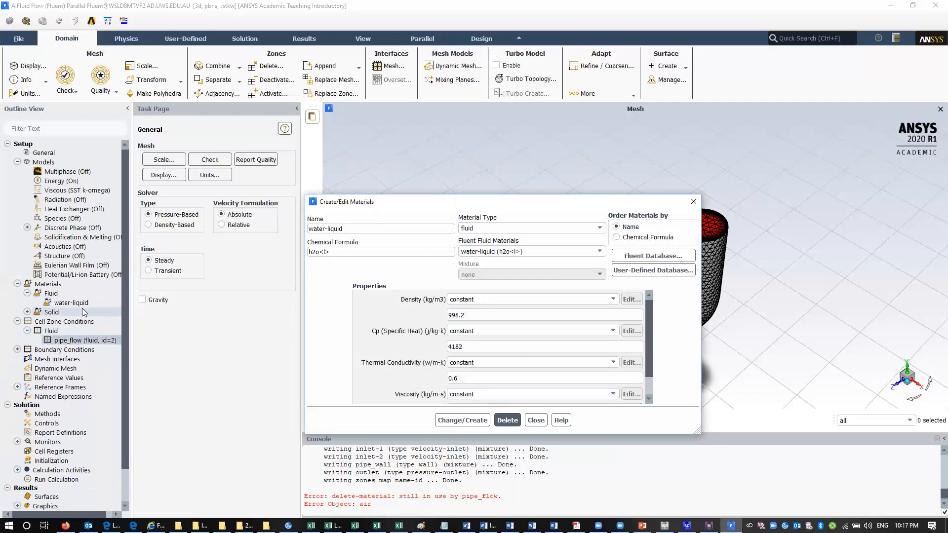
click(535, 421)
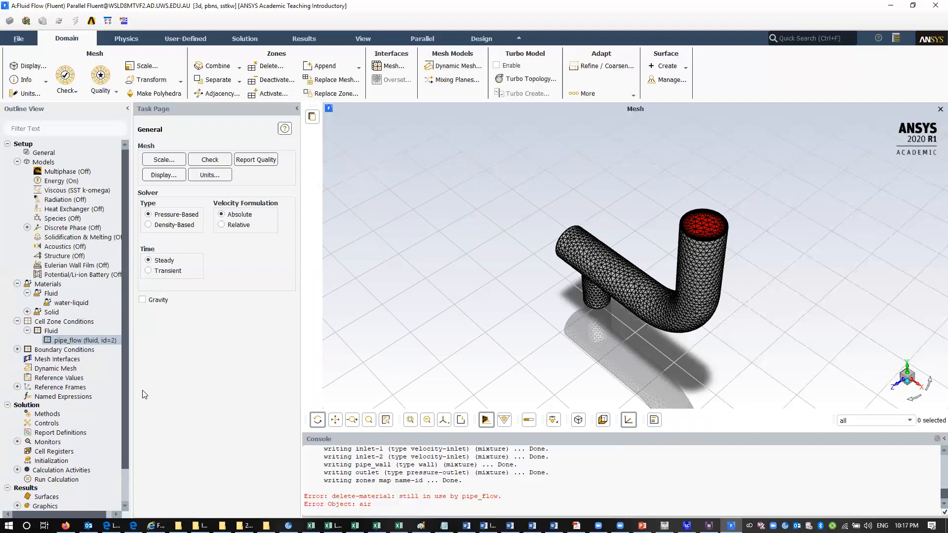
Step: Keep velocity-inlet as the boundary type of inlet-1 and look over its momentum settings without applying changes
double_click(47, 351)
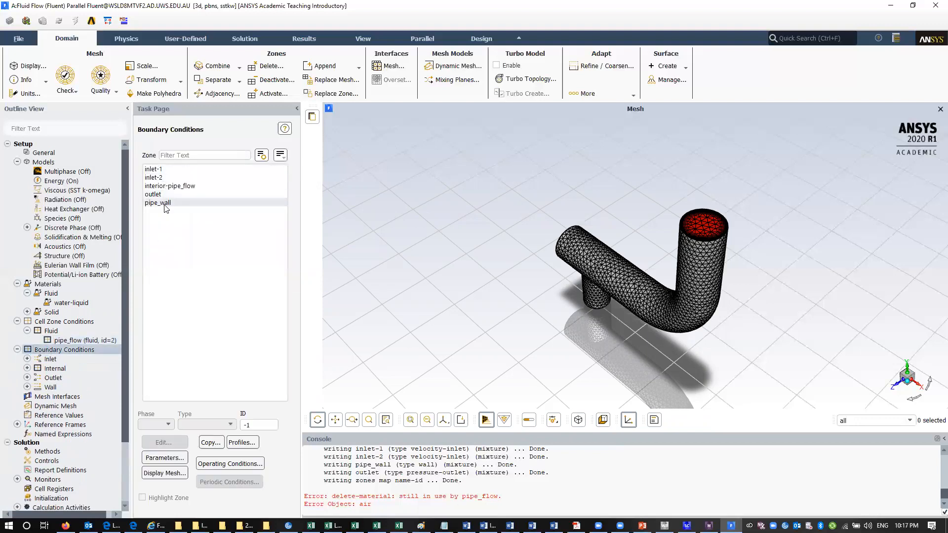
click(158, 169)
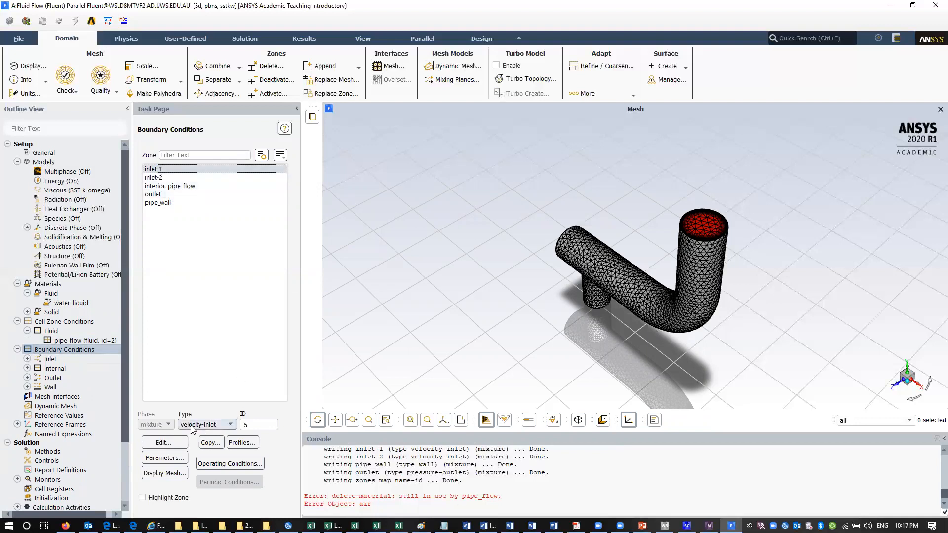
click(232, 426)
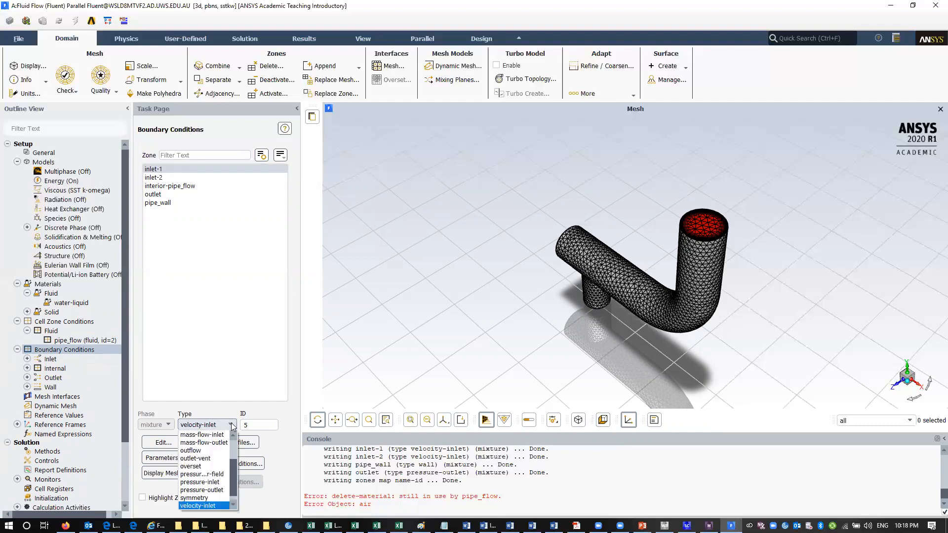
click(210, 506)
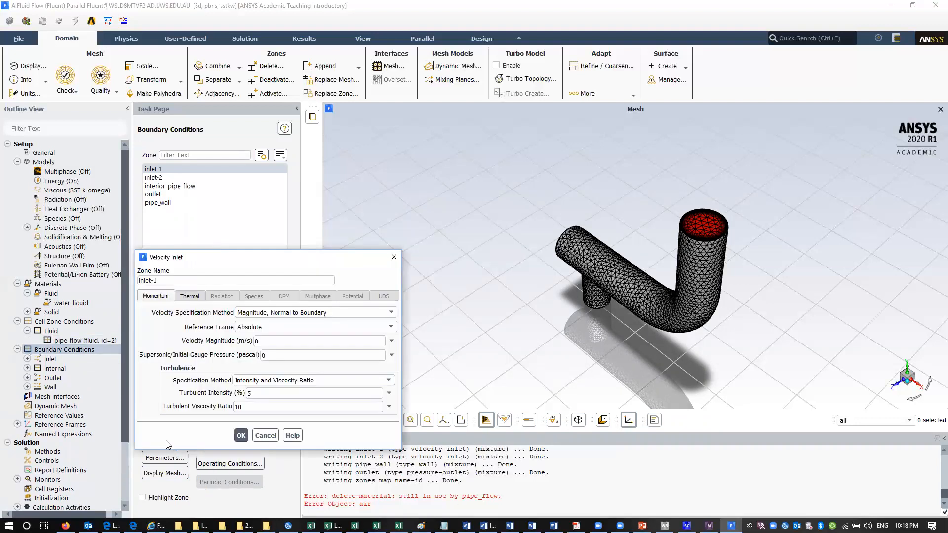
drag(204, 257, 337, 218)
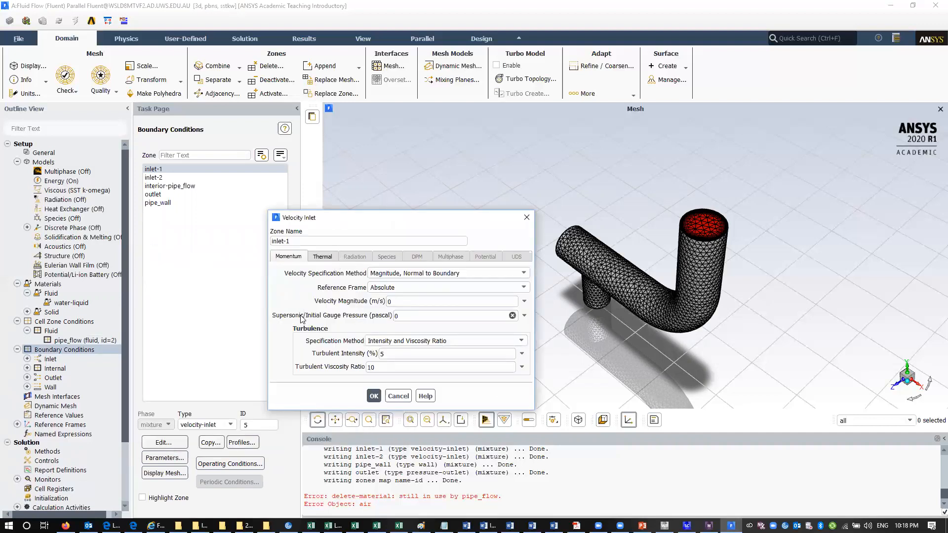
click(399, 396)
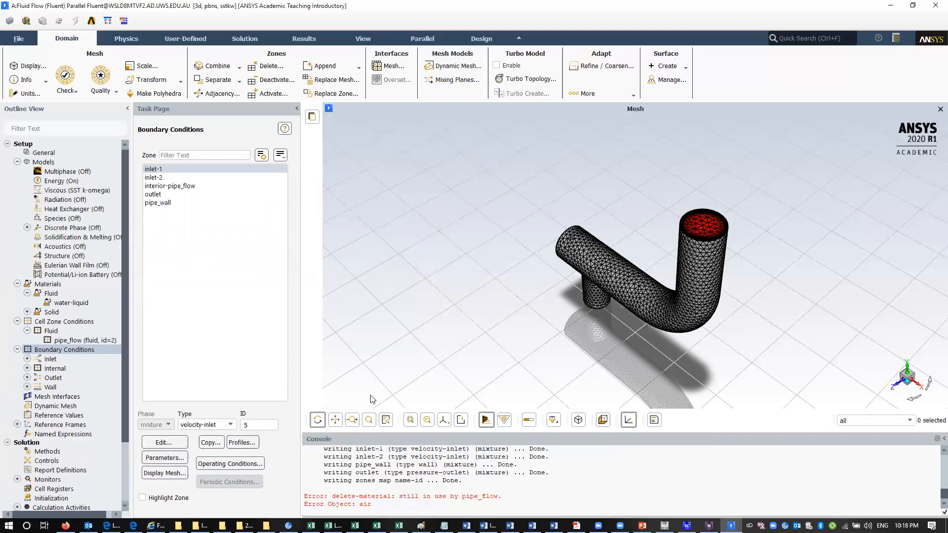
Step: Consult the pipe sketch in PowerPoint, and set inlet-1 to a velocity magnitude of 1 m/s, keeping its temperature at 300 K
click(164, 443)
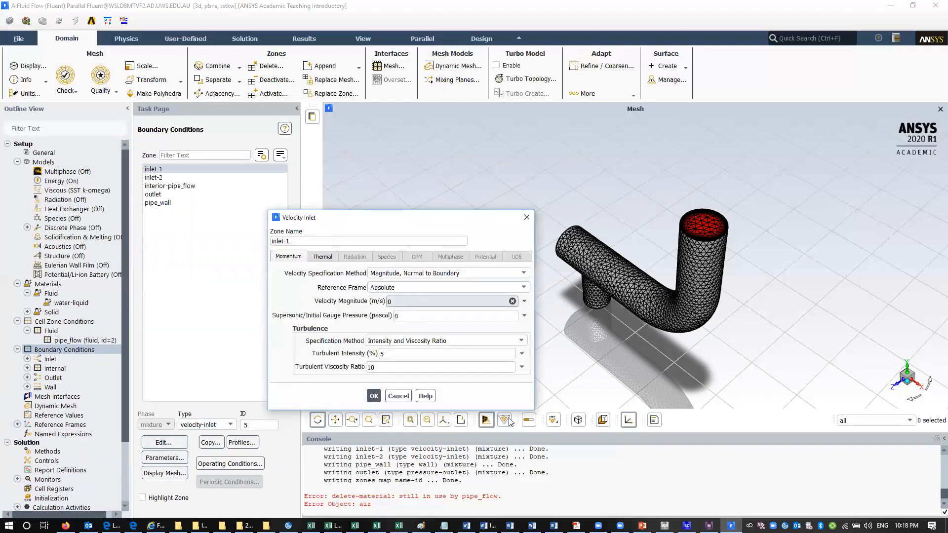
click(642, 525)
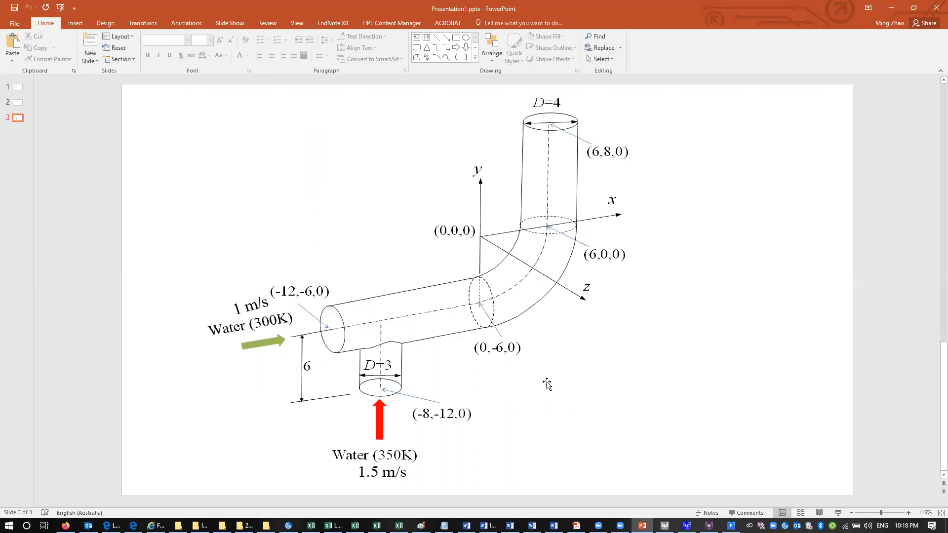
click(731, 526)
double_click(385, 302)
text(1)
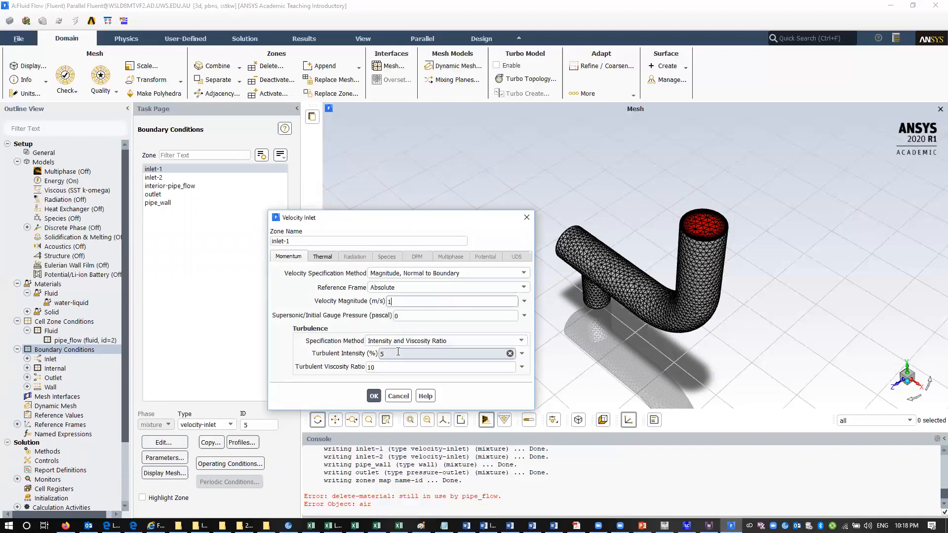
click(326, 258)
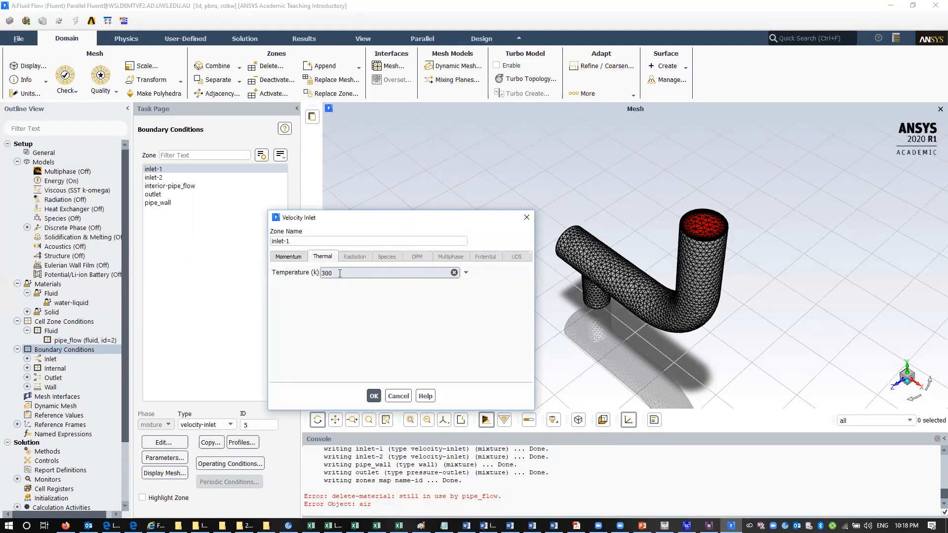
click(374, 396)
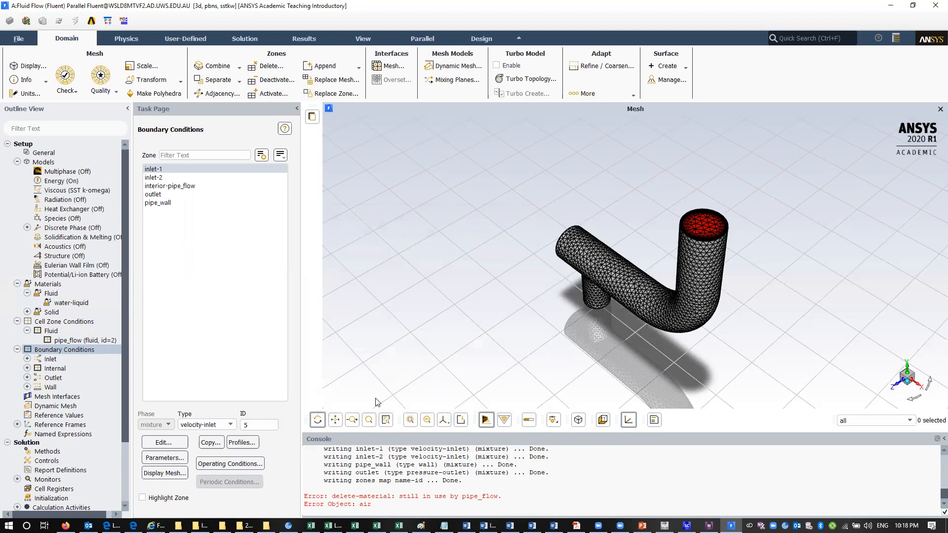
Step: Consult the PowerPoint sketch again, and set inlet-2 to a velocity magnitude of 1.5 m/s and a temperature of 350 K
click(154, 179)
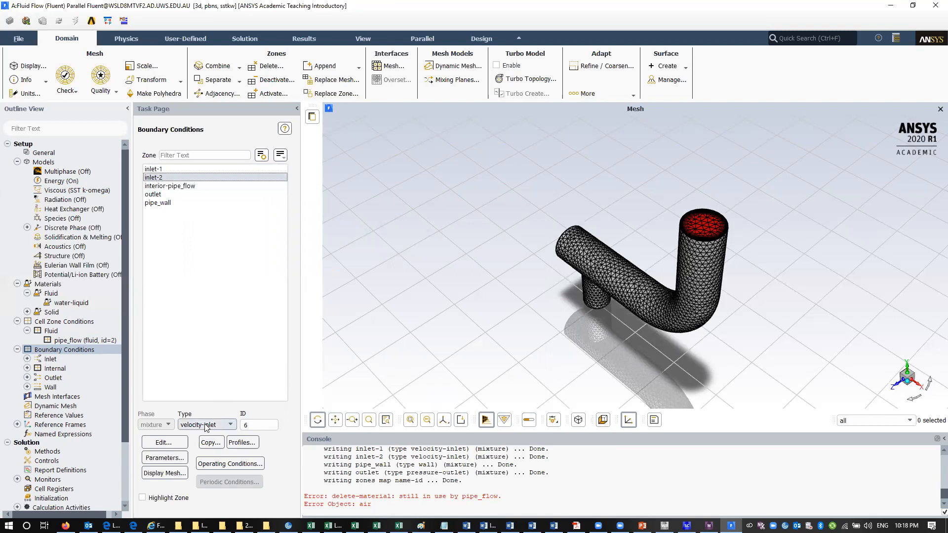
click(163, 442)
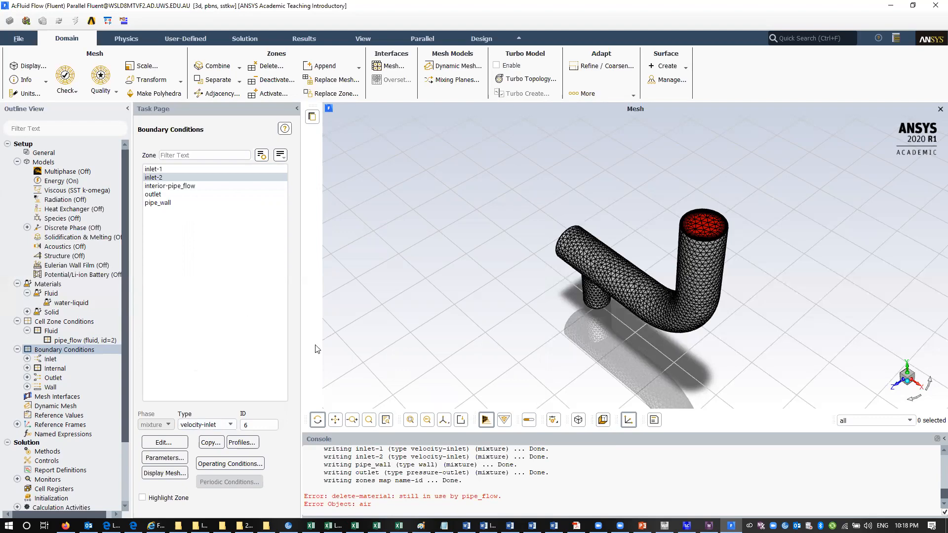
click(642, 526)
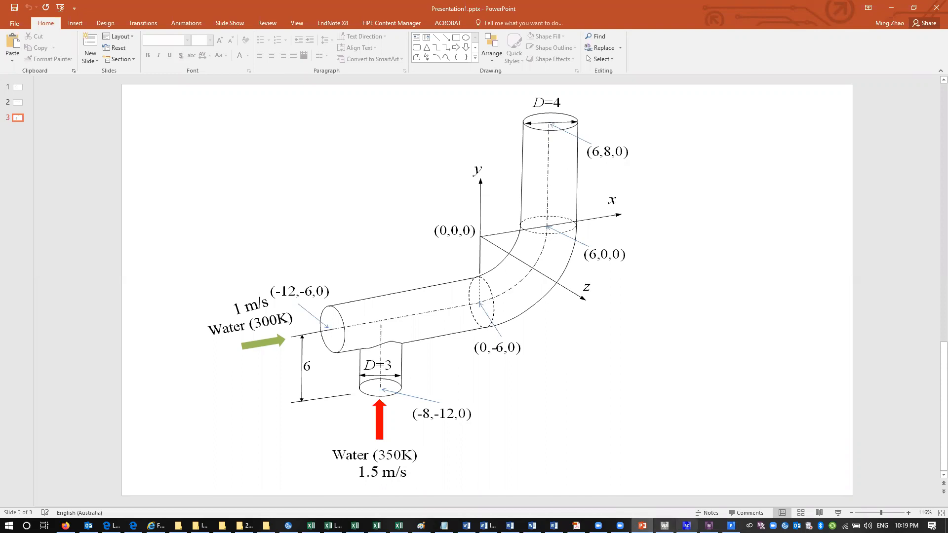
click(731, 525)
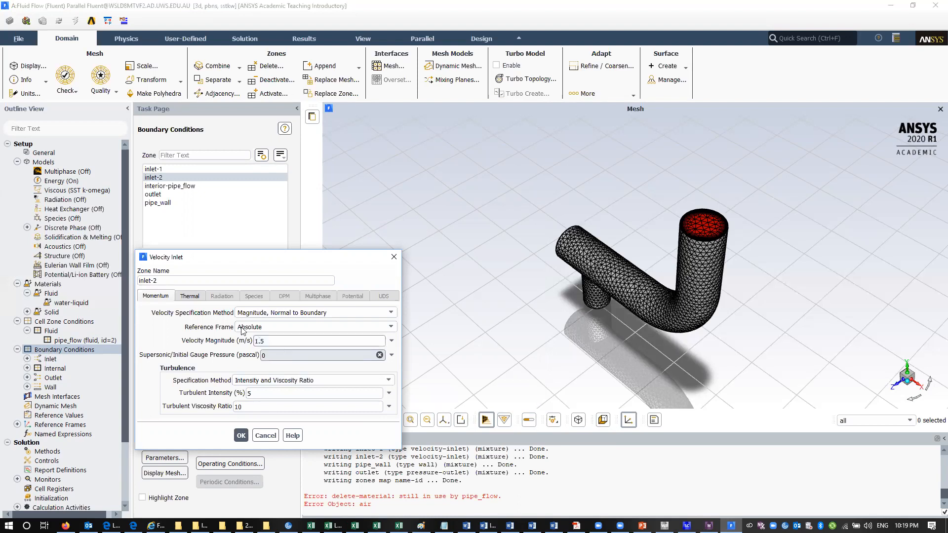
click(190, 297)
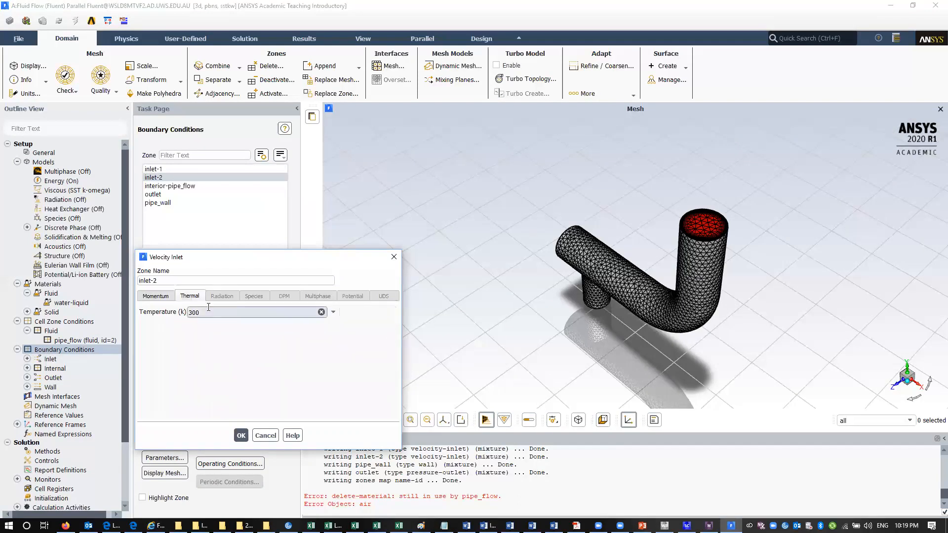
double_click(200, 313)
text(5)
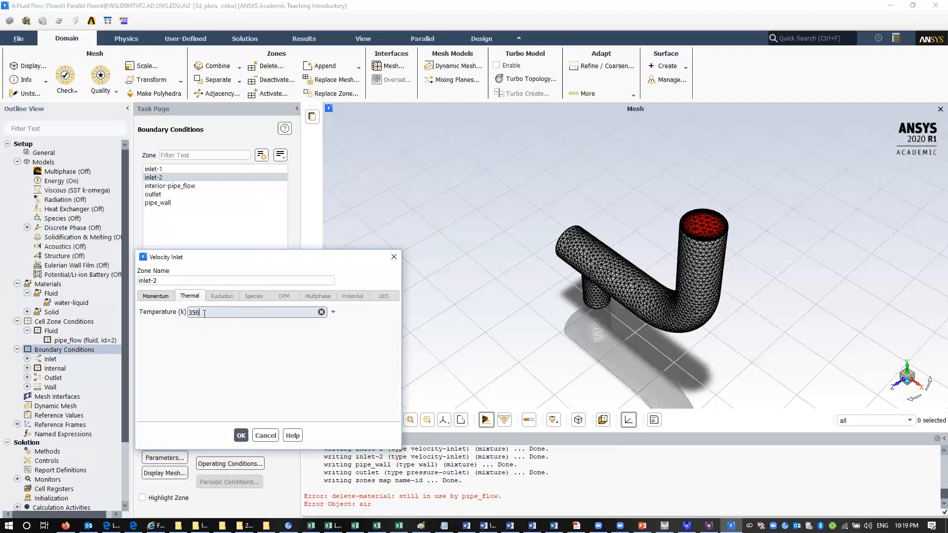
click(241, 435)
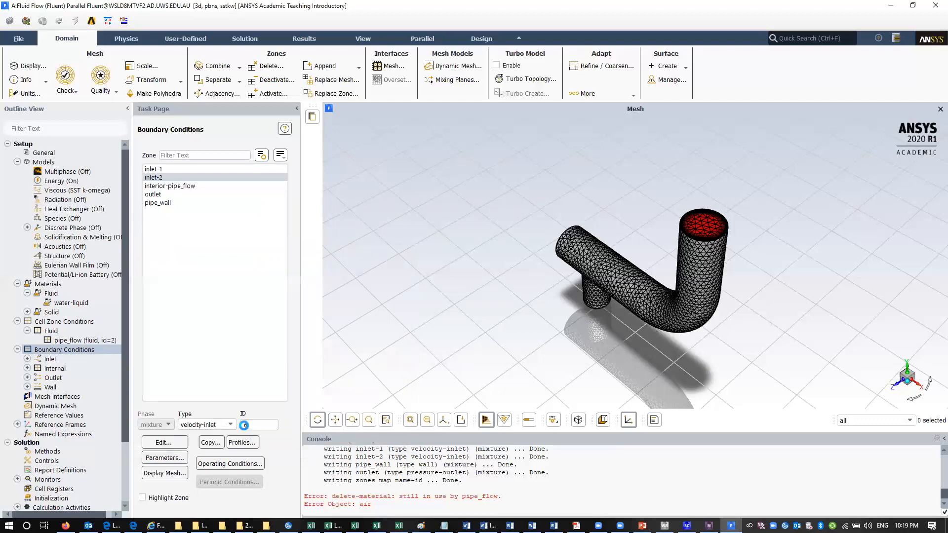
Step: Define pipe_wall as a stationary no-slip wall with a heat flux of 0 w/m2, accepting its momentum and thermal settings
click(184, 203)
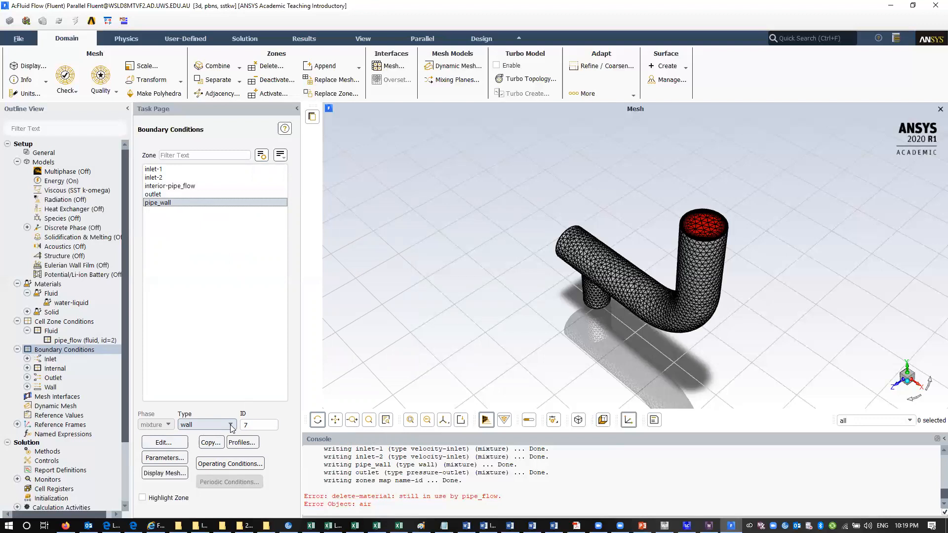
click(163, 443)
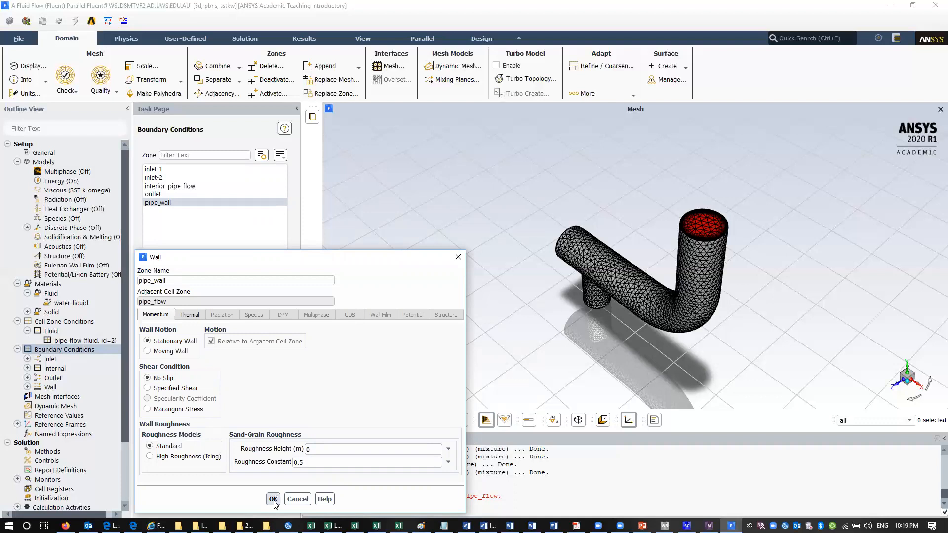
click(189, 317)
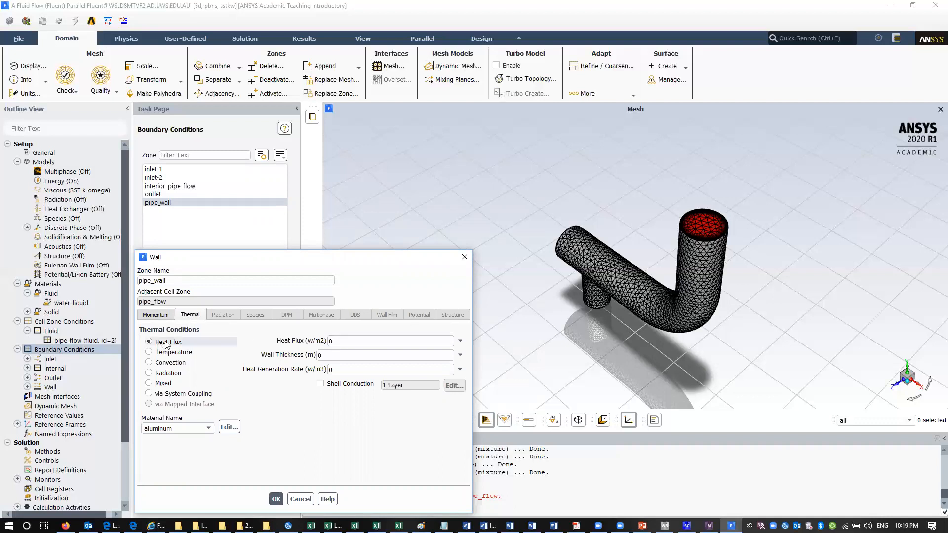
click(345, 341)
click(363, 340)
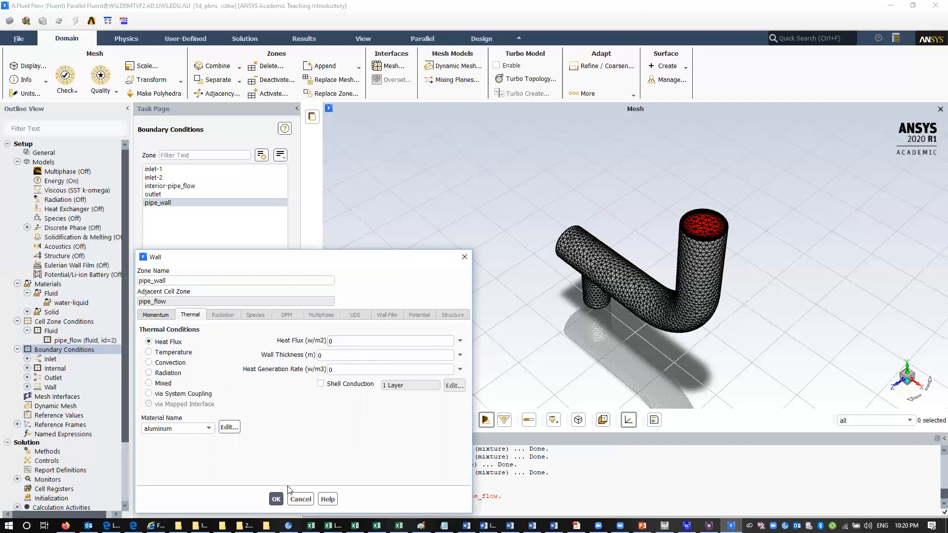
click(279, 498)
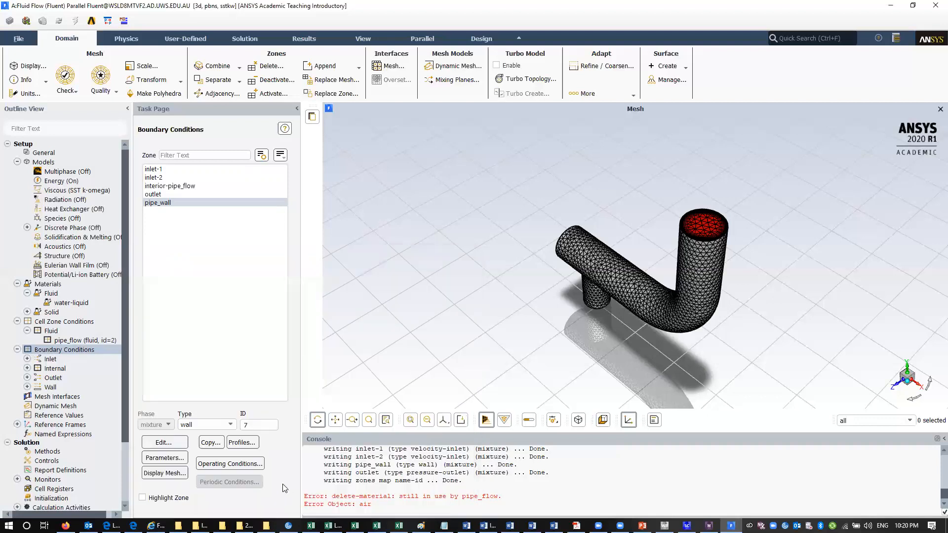
Step: Keep the outlet as a pressure-outlet and accept its settings with a gauge pressure of 0 pascal
click(157, 196)
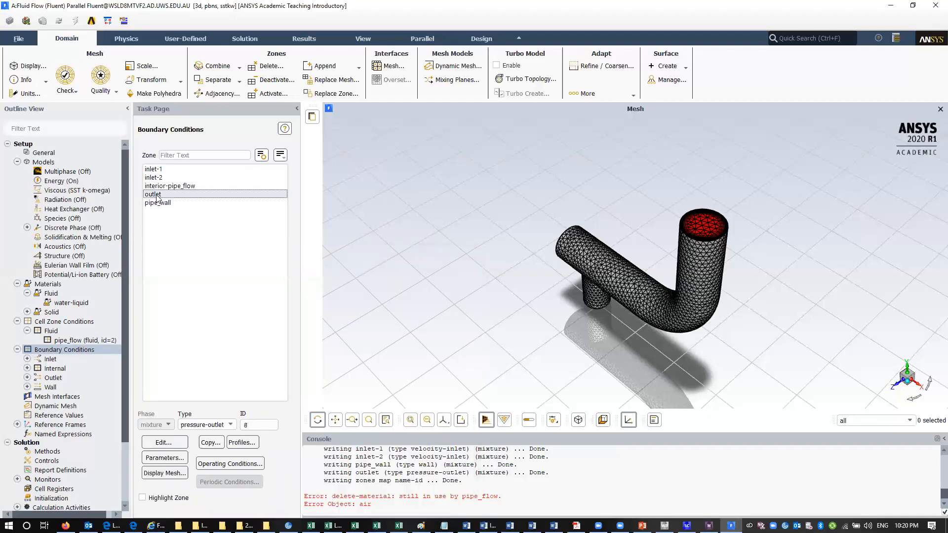
click(229, 425)
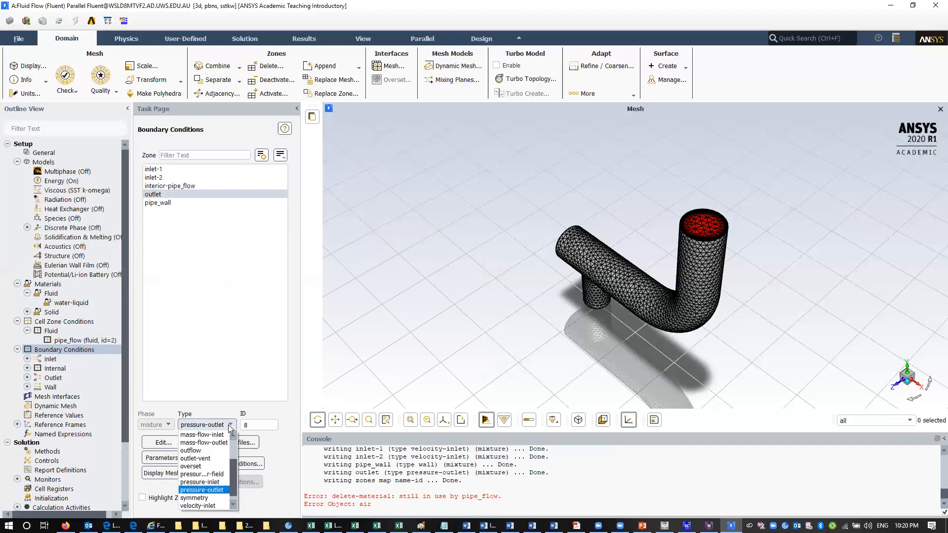
click(228, 425)
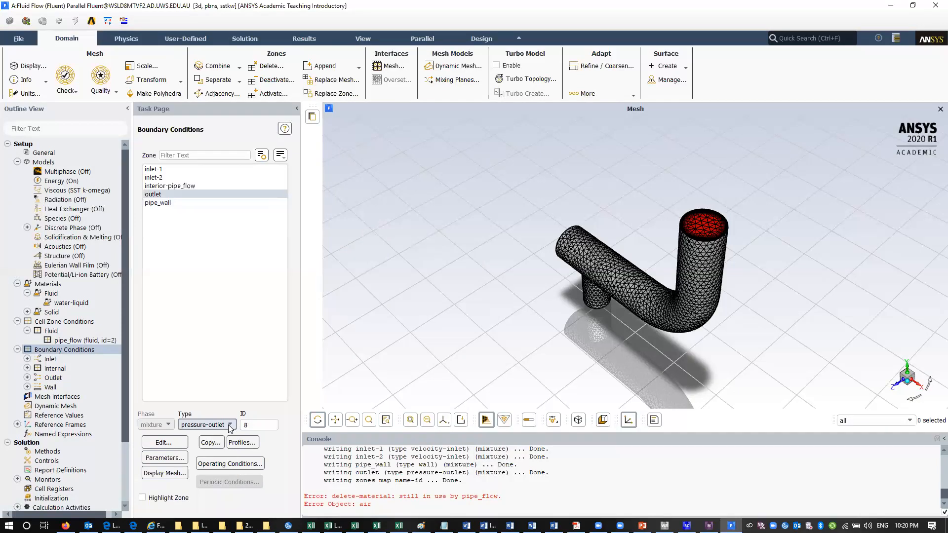
click(163, 443)
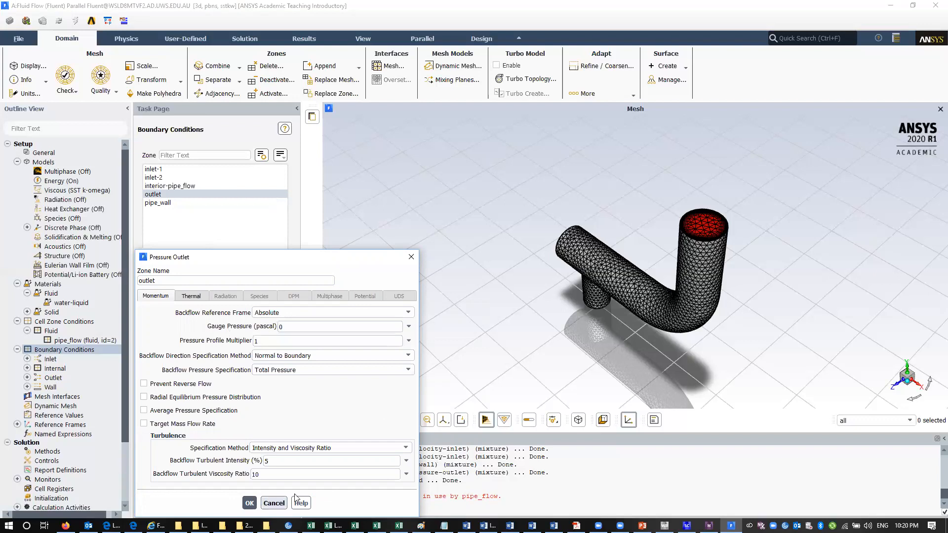
click(250, 503)
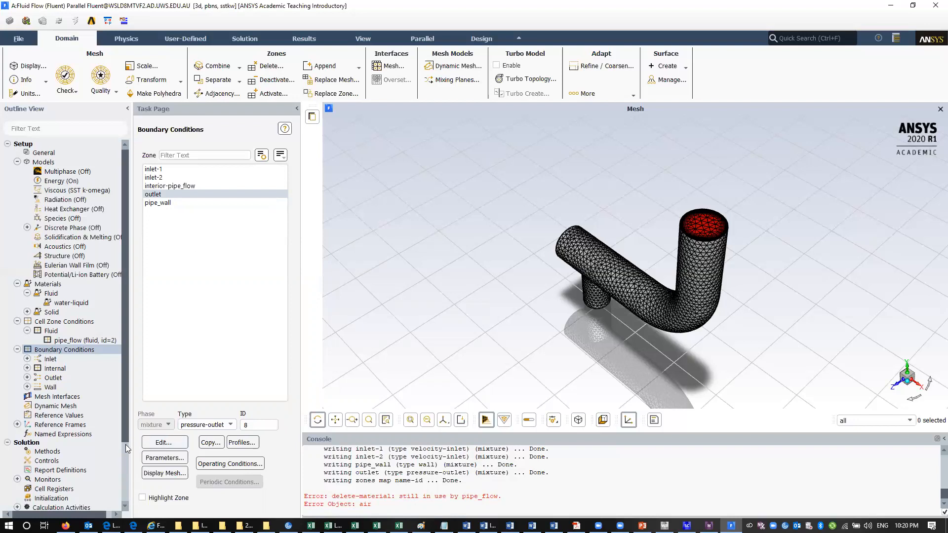
Step: Review the residual monitors and their absolute convergence criteria for all equations, and accept them as they are
scroll(124, 458, down, 3)
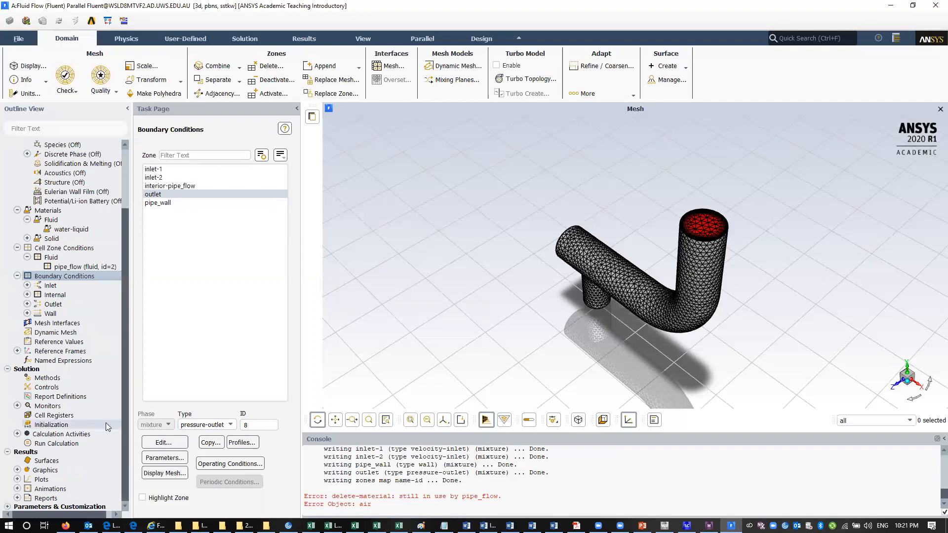
click(17, 406)
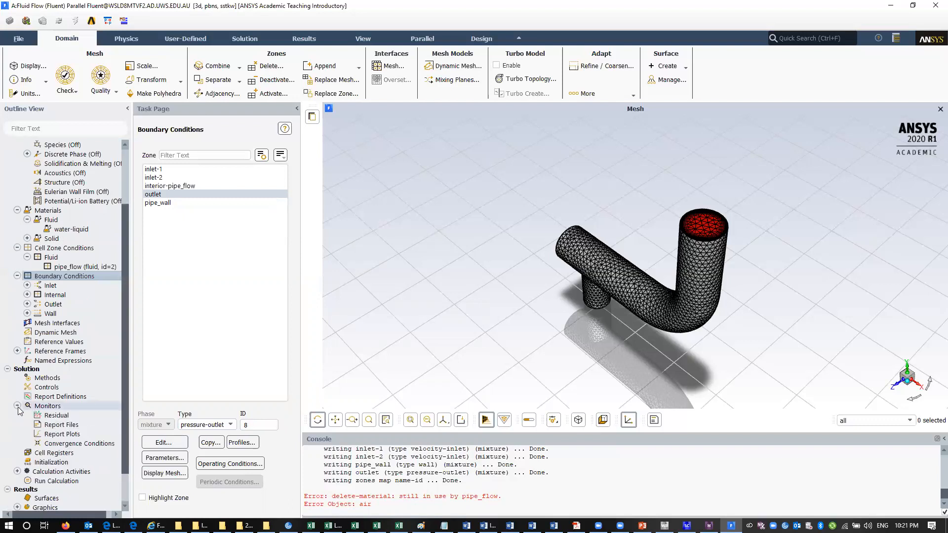
double_click(58, 416)
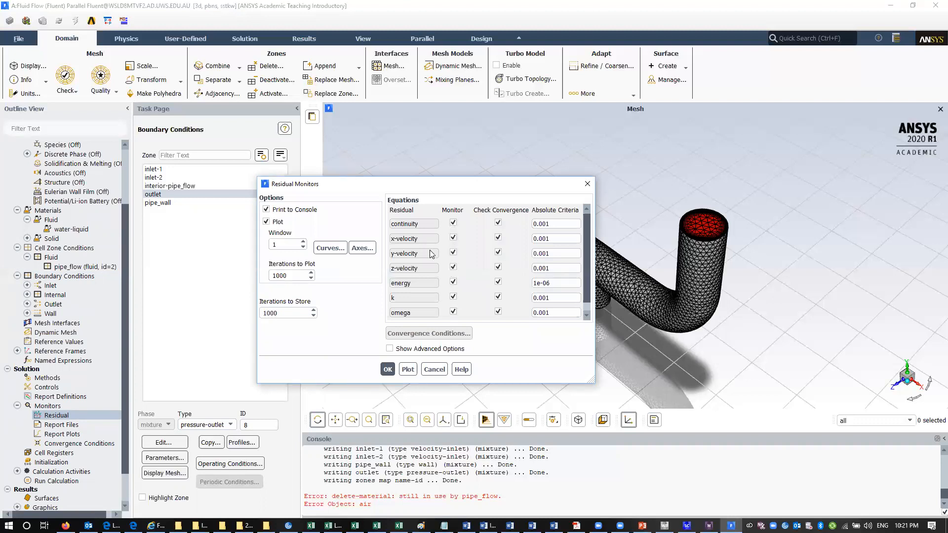
click(587, 315)
scroll(587, 301, up, 1)
click(387, 369)
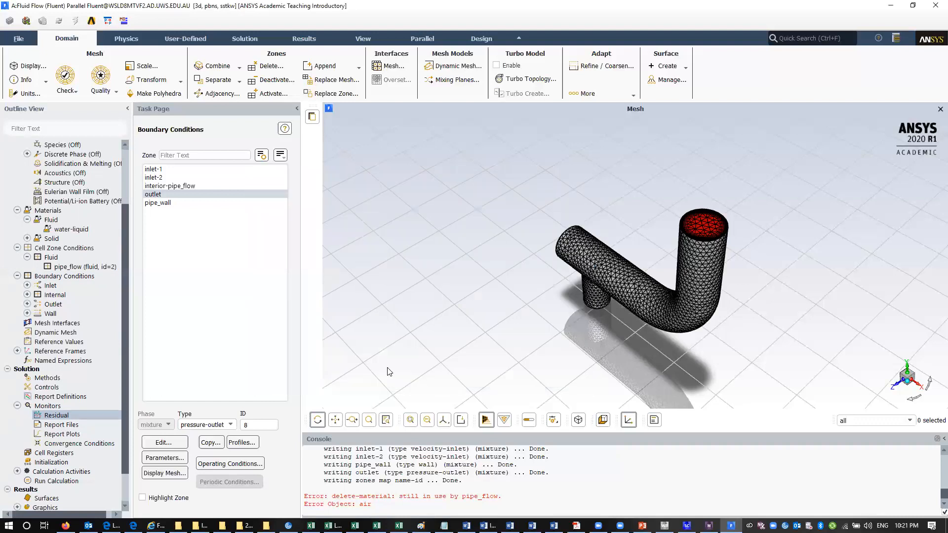
Step: Initialize the solution with the Hybrid Initialization method and open the run calculation settings
double_click(52, 463)
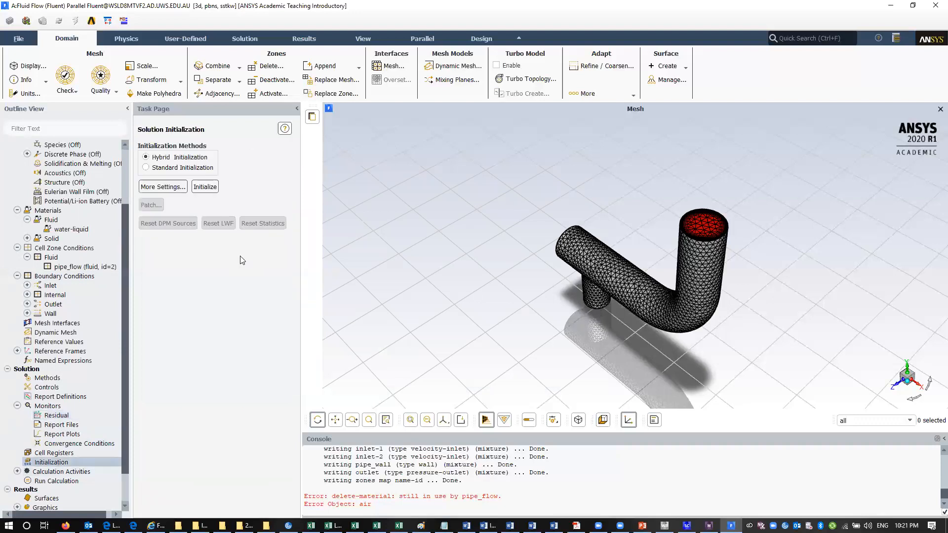
click(208, 188)
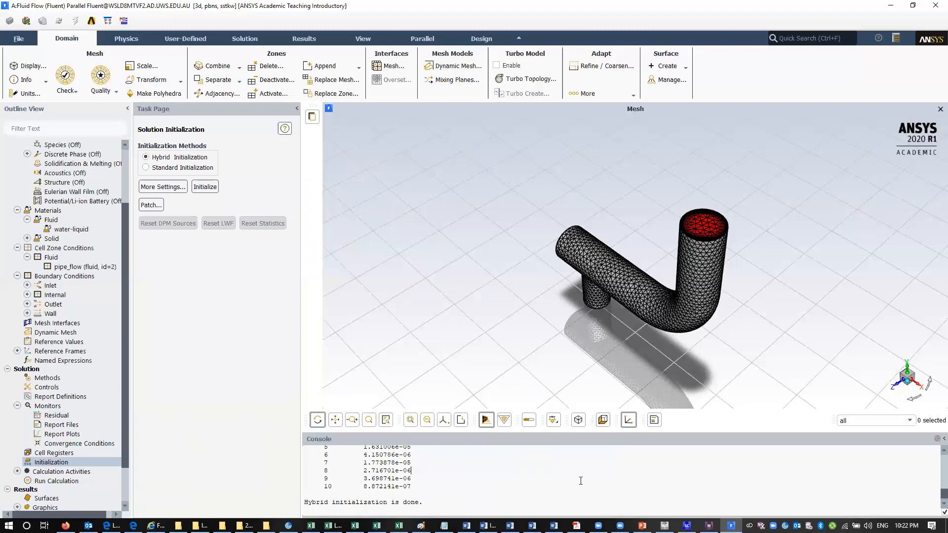
click(57, 482)
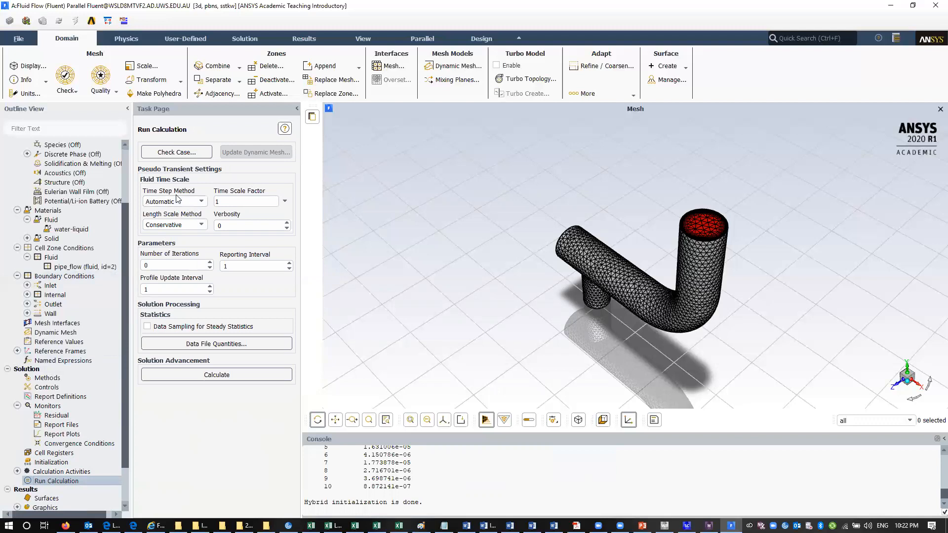
Step: Run the calculation for 50 iterations with the Automatic time step method, and continue it for another 50 iterations
click(201, 202)
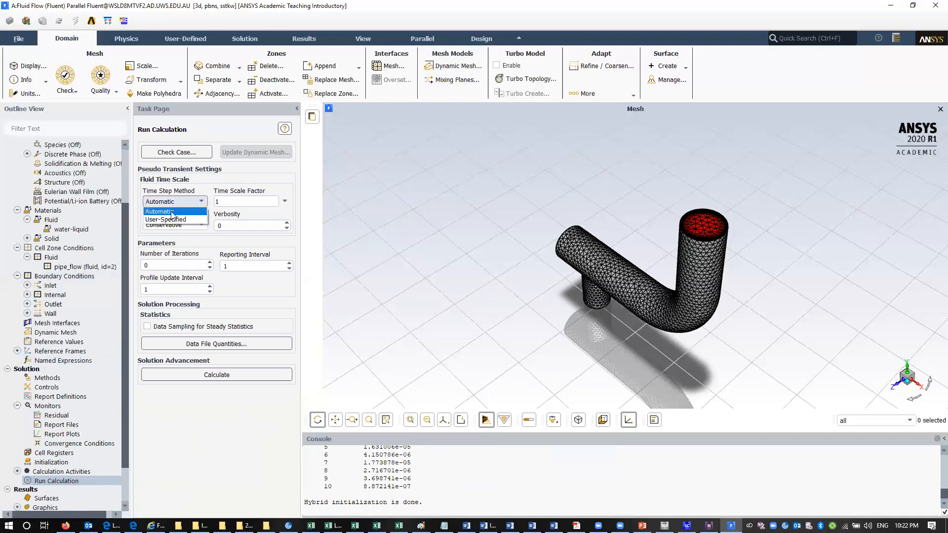
click(229, 178)
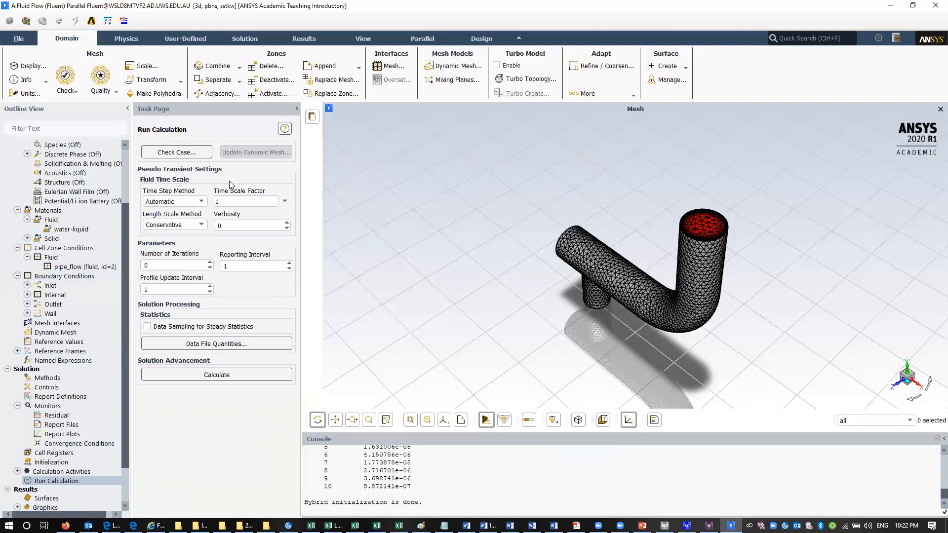
click(183, 266)
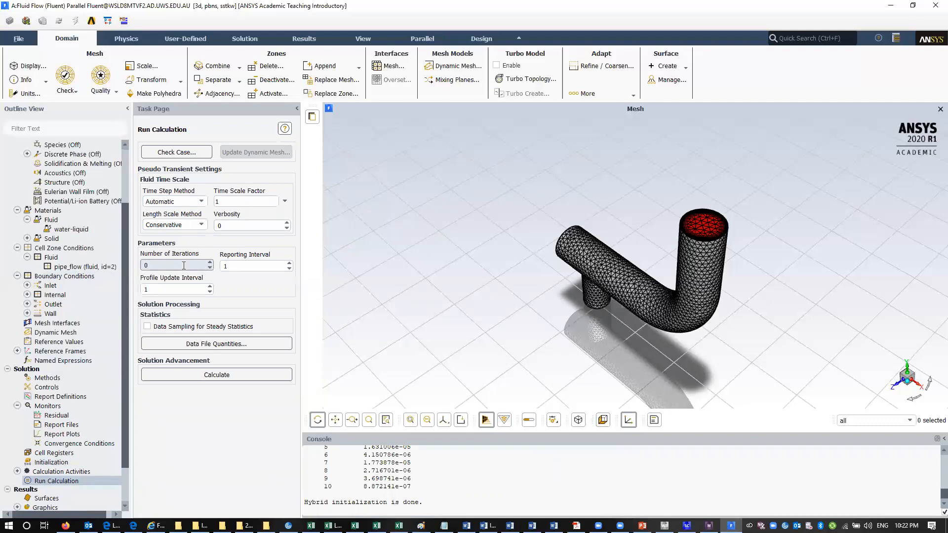
double_click(184, 266)
text(50)
click(234, 375)
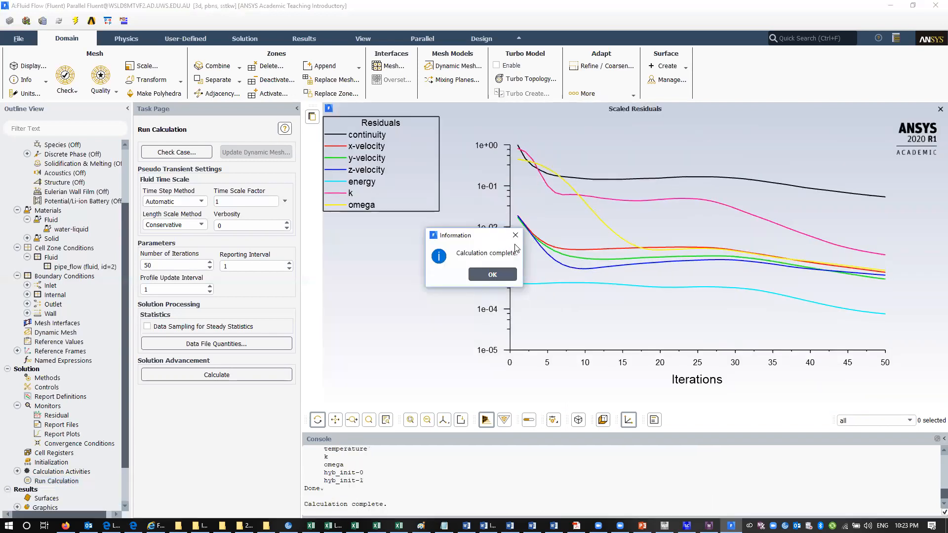
click(503, 276)
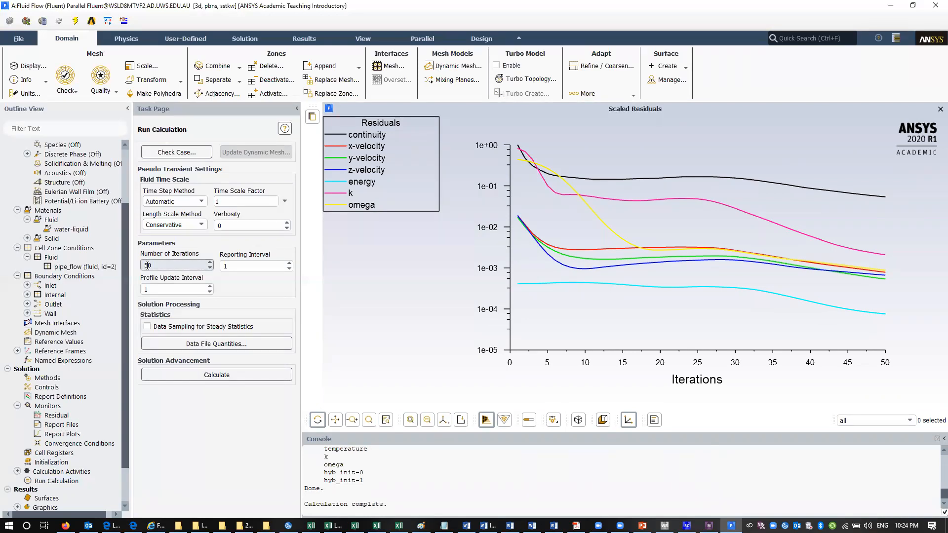
click(225, 378)
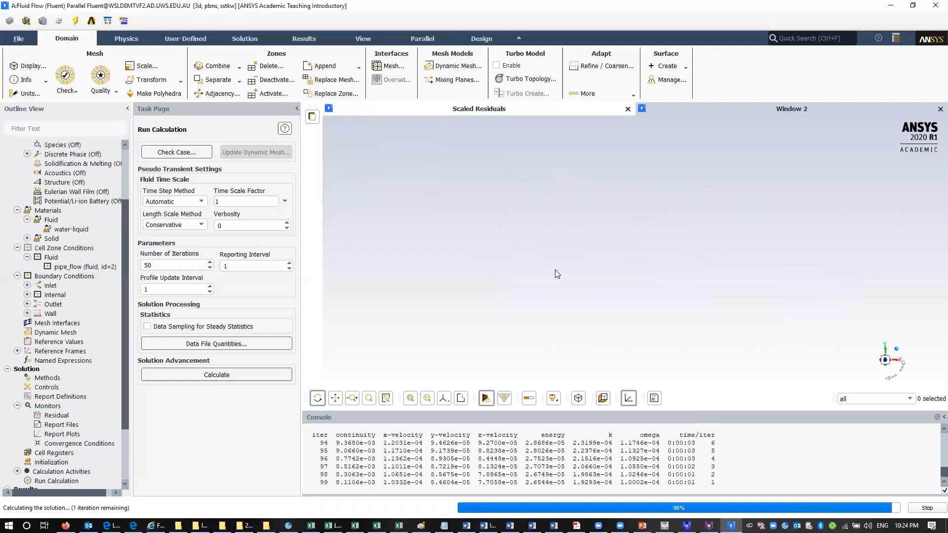
click(483, 274)
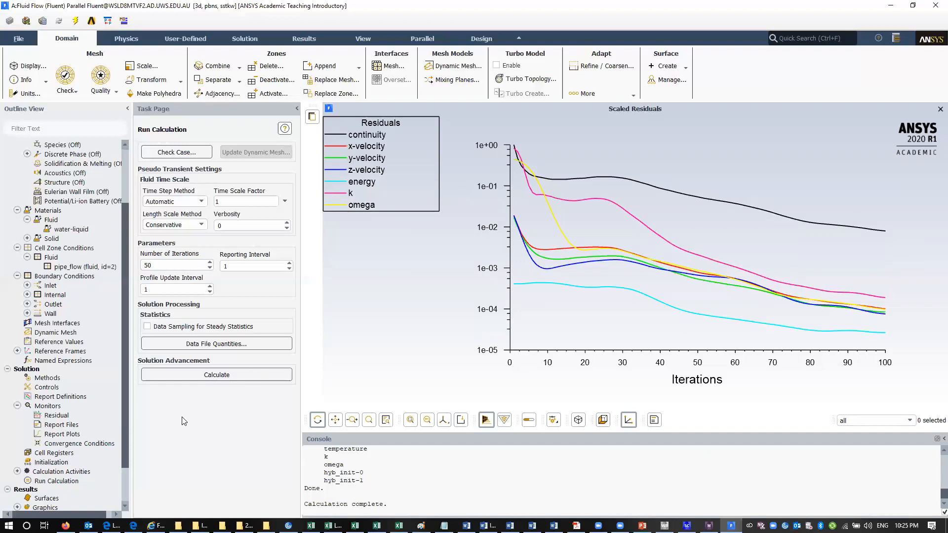
Step: Create a mesh display showing the edges and faces of the pipe_wall surface only
drag(126, 455, 125, 500)
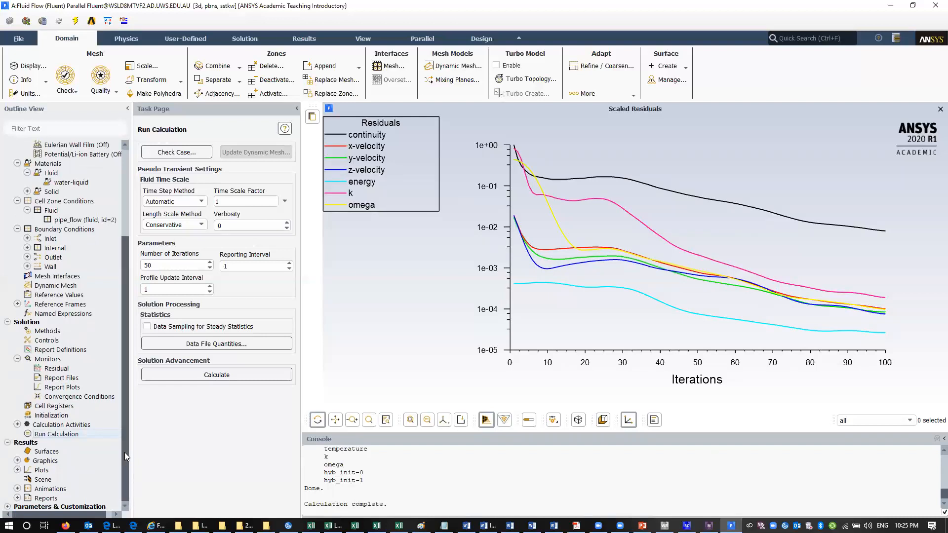
click(17, 461)
scroll(124, 466, down, 2)
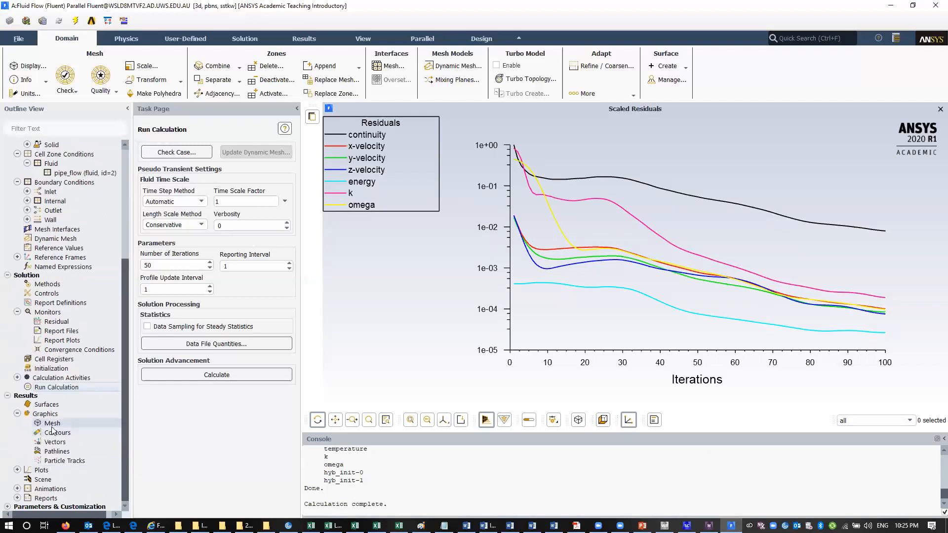
double_click(52, 425)
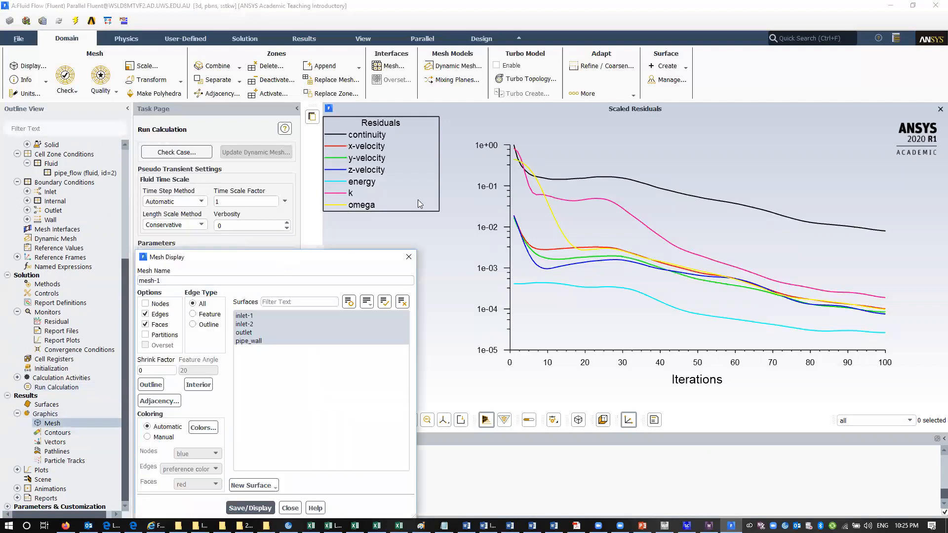
drag(272, 259, 399, 173)
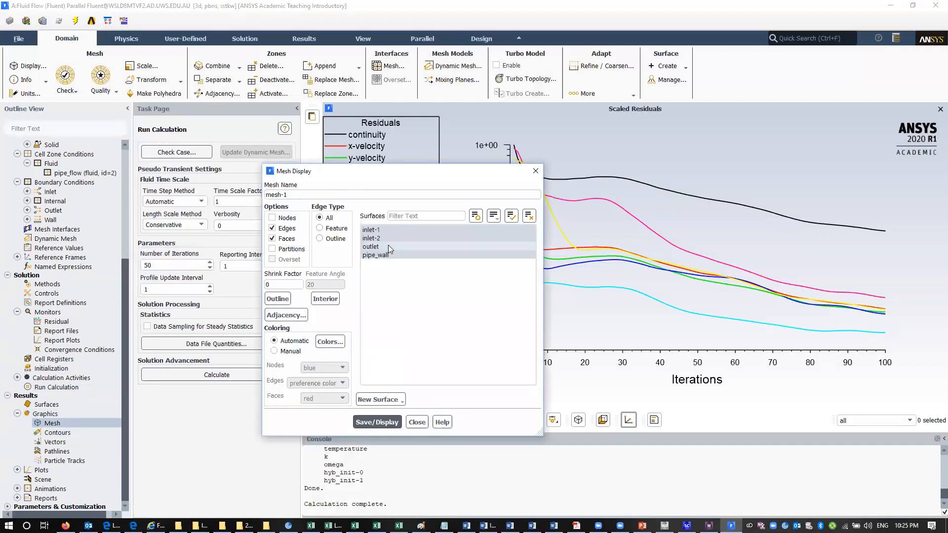
click(383, 255)
click(376, 246)
click(377, 238)
click(378, 230)
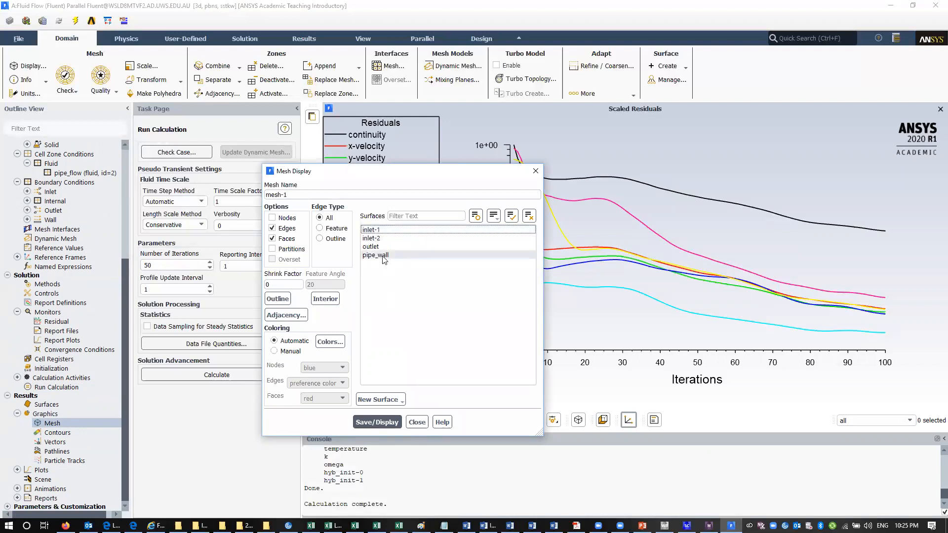
click(384, 256)
click(378, 424)
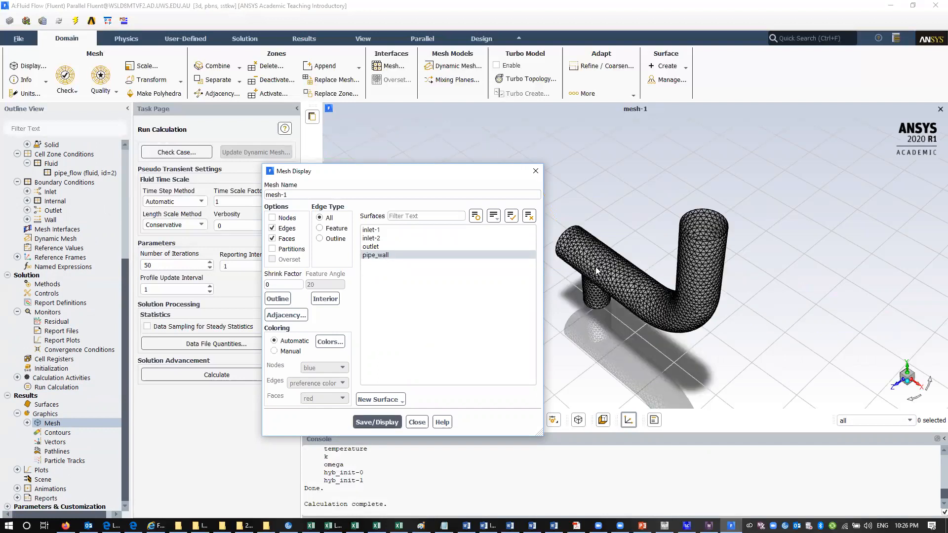
Step: Add the inlet-1, inlet-2 and outlet surfaces to the mesh display, show it and close its settings
click(390, 231)
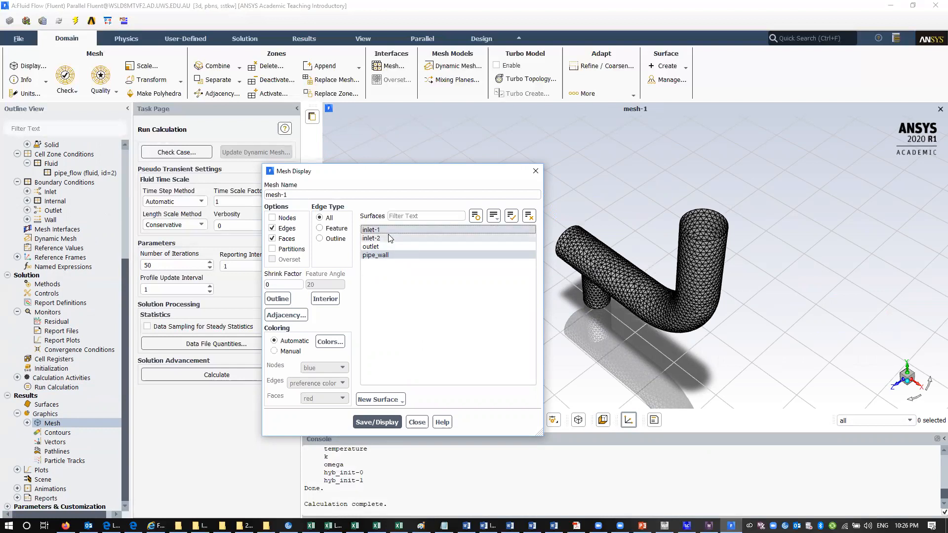
click(390, 238)
click(395, 423)
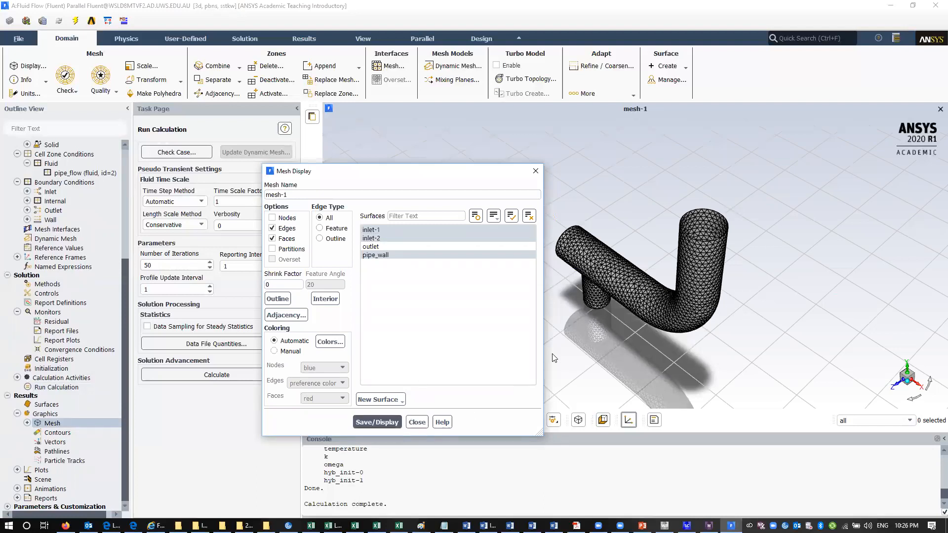
click(380, 423)
click(395, 246)
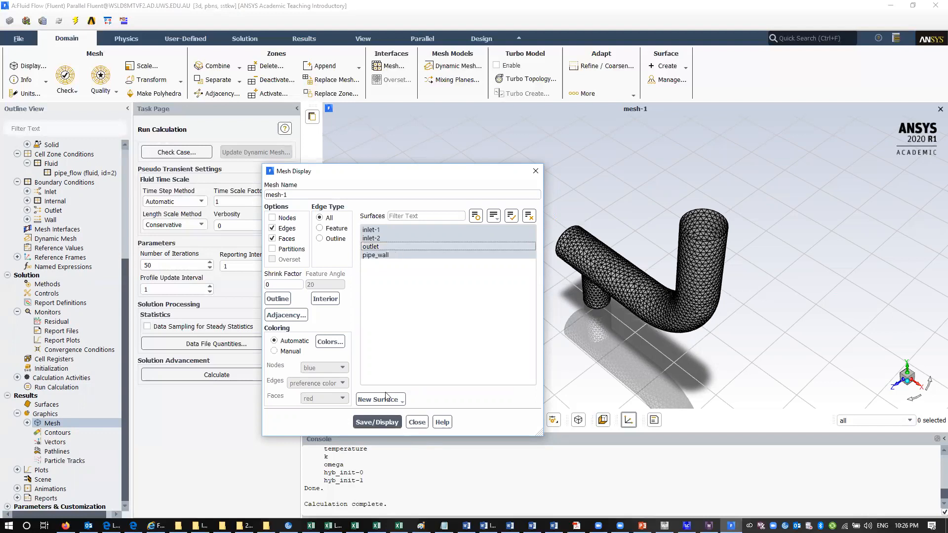
click(380, 423)
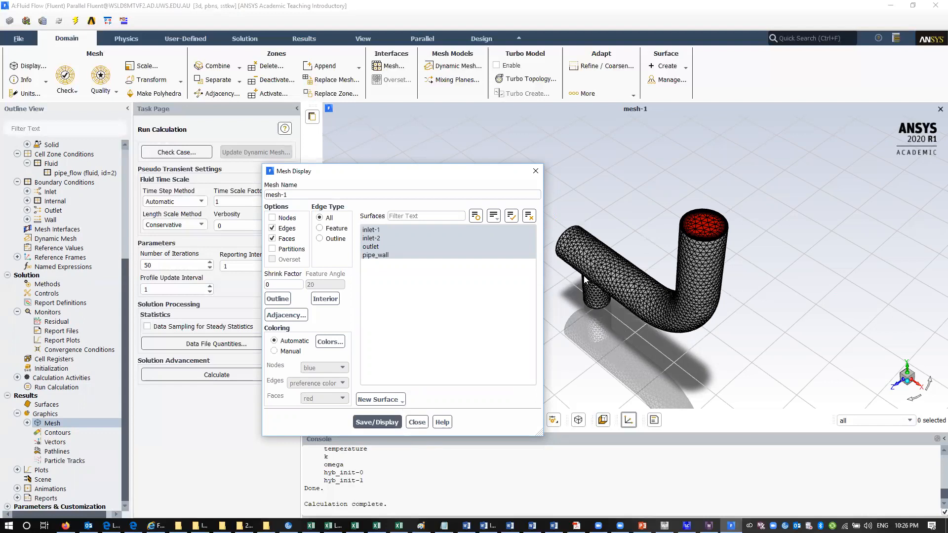
drag(691, 302, 578, 348)
drag(691, 328, 829, 238)
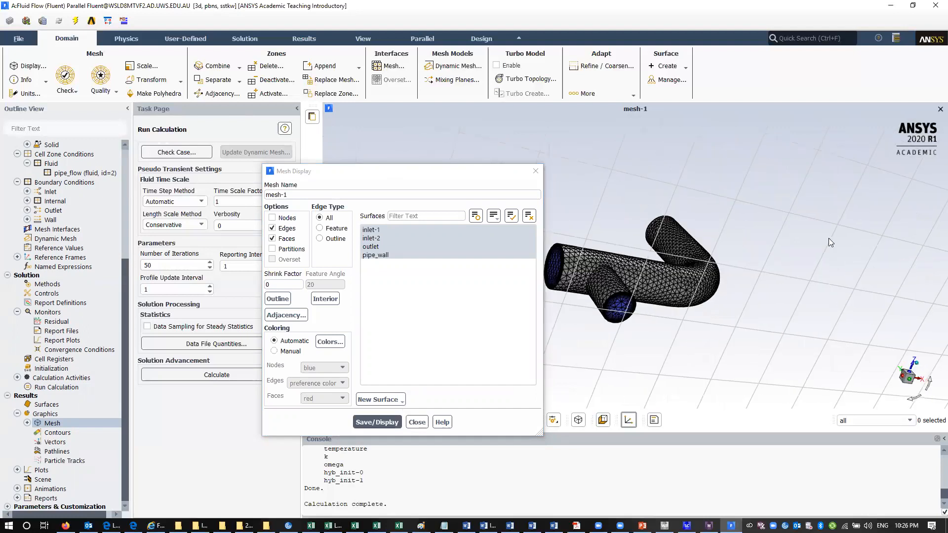
drag(714, 267, 876, 332)
drag(743, 163, 837, 251)
drag(611, 288, 587, 212)
click(416, 423)
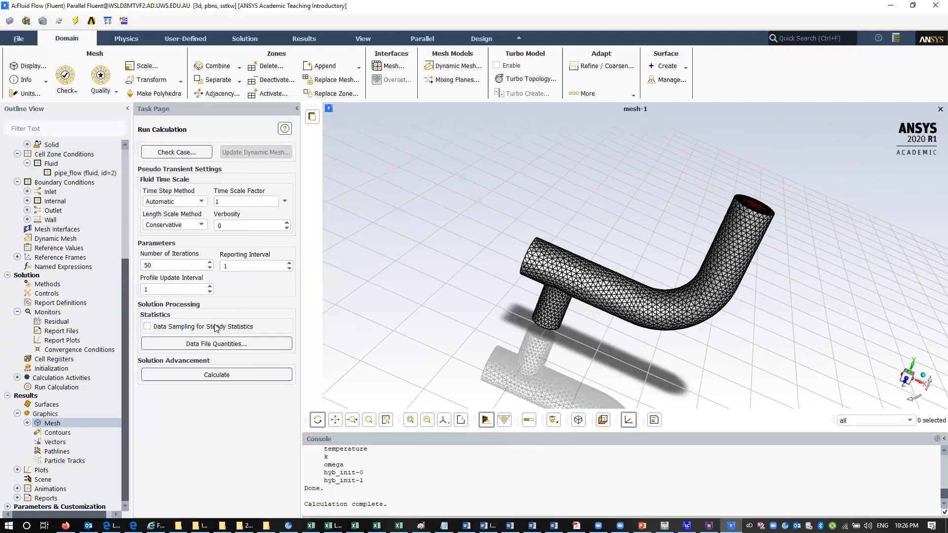
Step: Create a filled contour plot of static pressure on pipe_wall and add the outlet surface to it
double_click(57, 433)
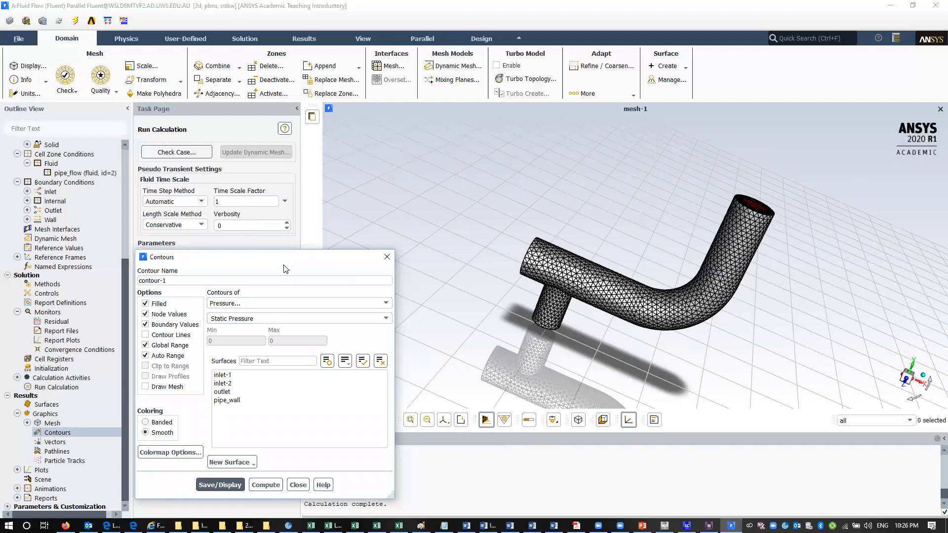
drag(287, 257, 279, 216)
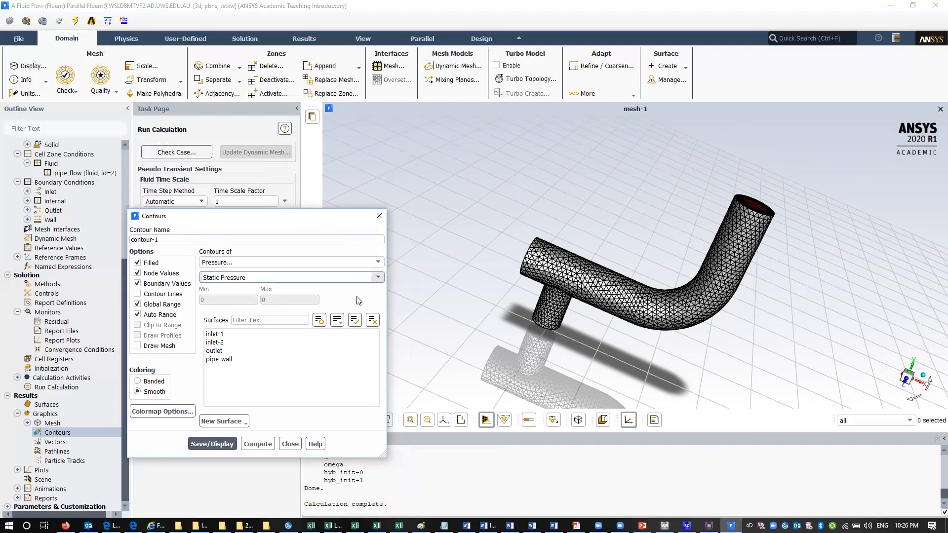
click(219, 359)
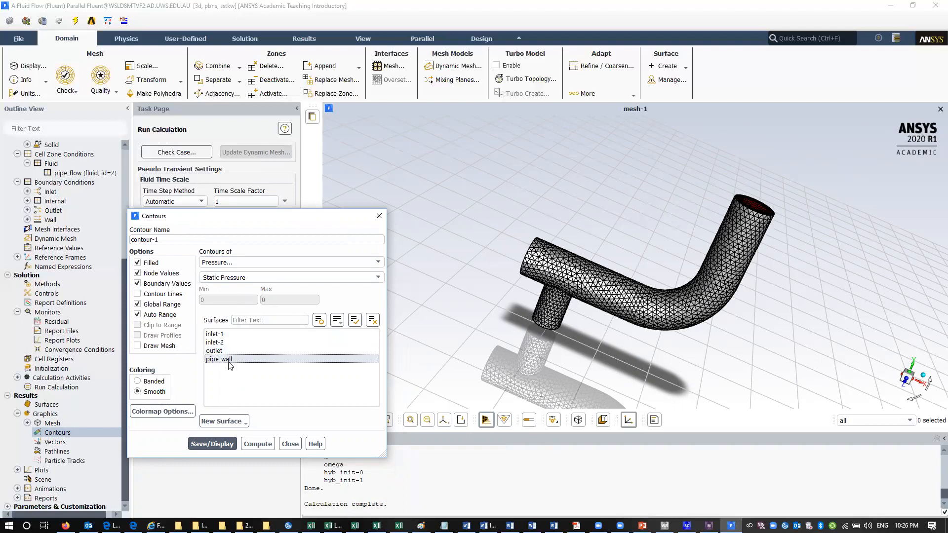
click(219, 445)
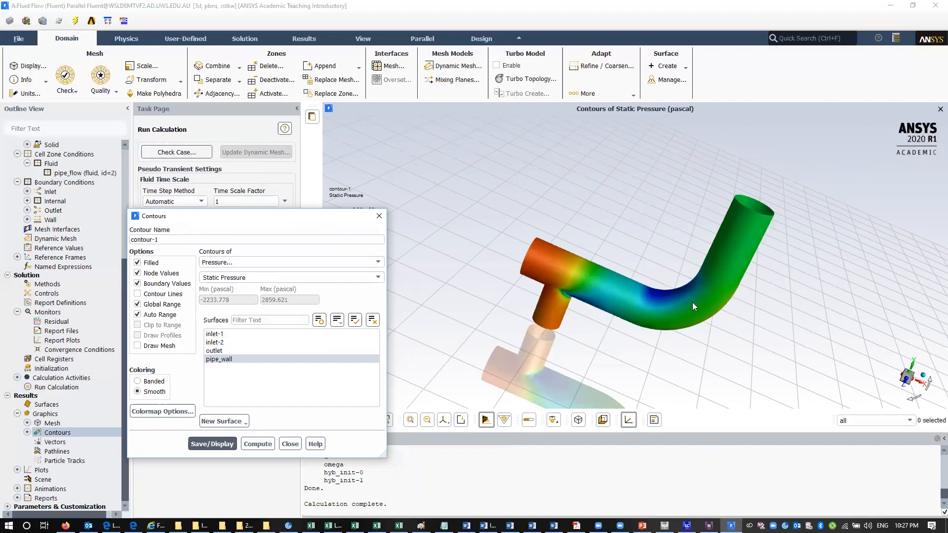
click(228, 351)
click(193, 444)
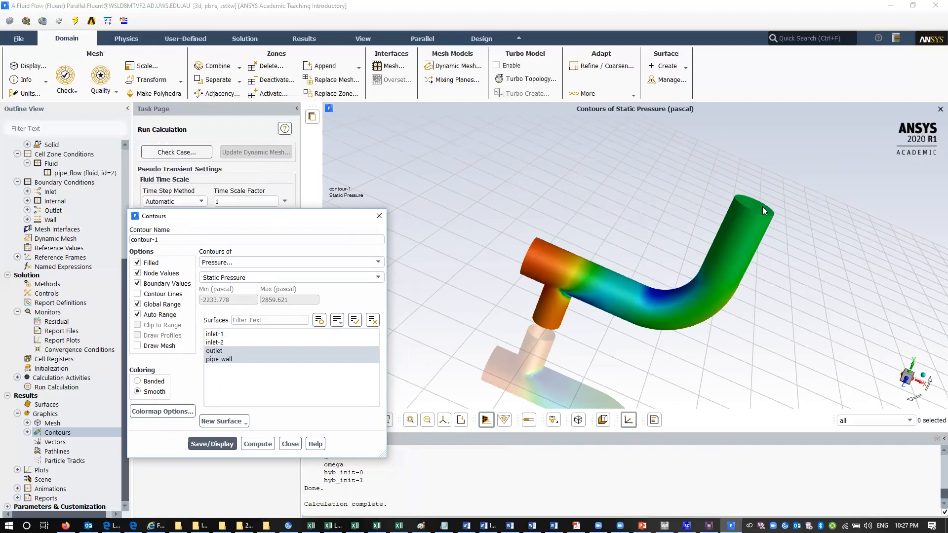
Step: Change the contour plot to static temperature and display it on the pipe_wall surface only
click(379, 277)
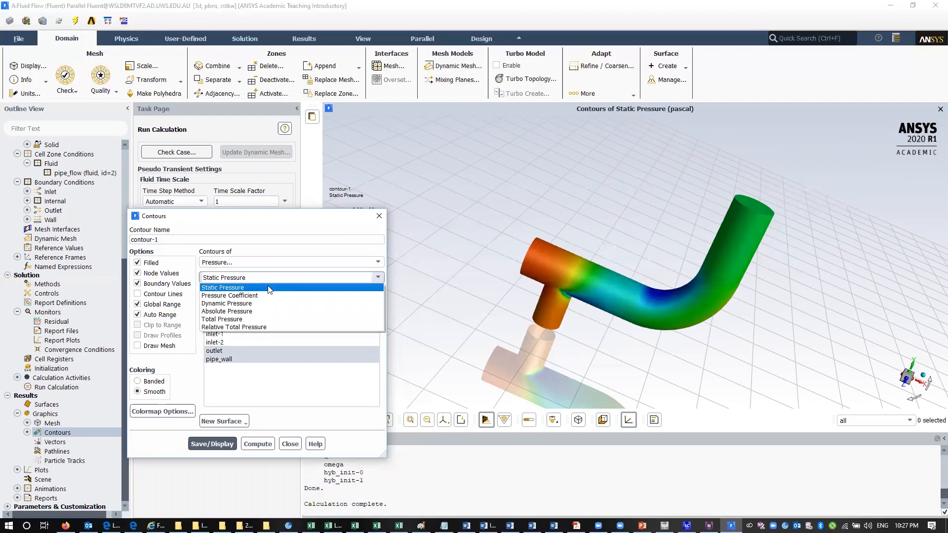
click(291, 262)
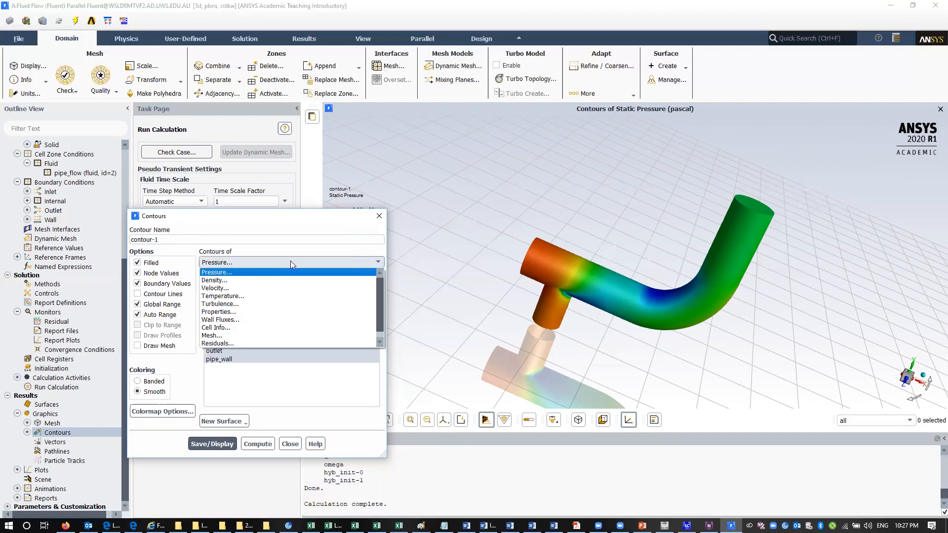
click(249, 295)
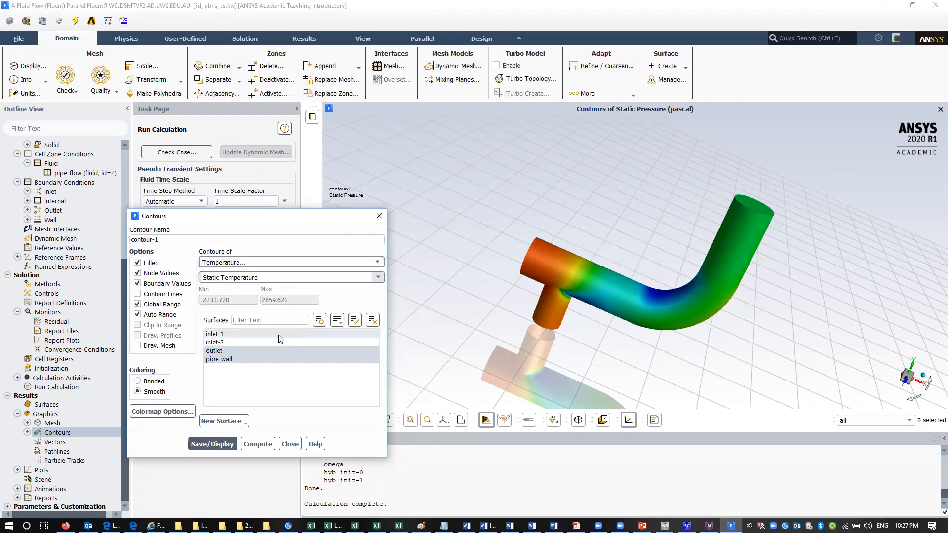
click(232, 360)
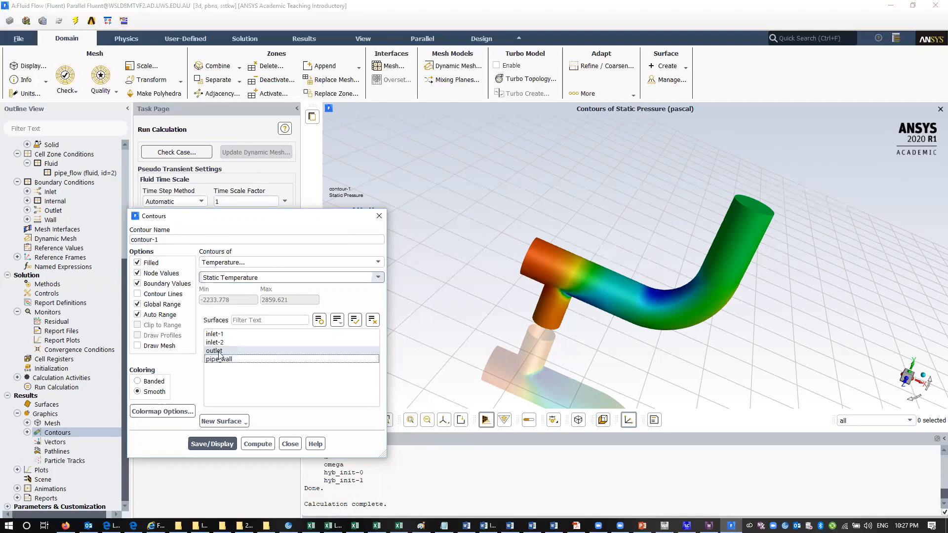
click(225, 359)
click(212, 444)
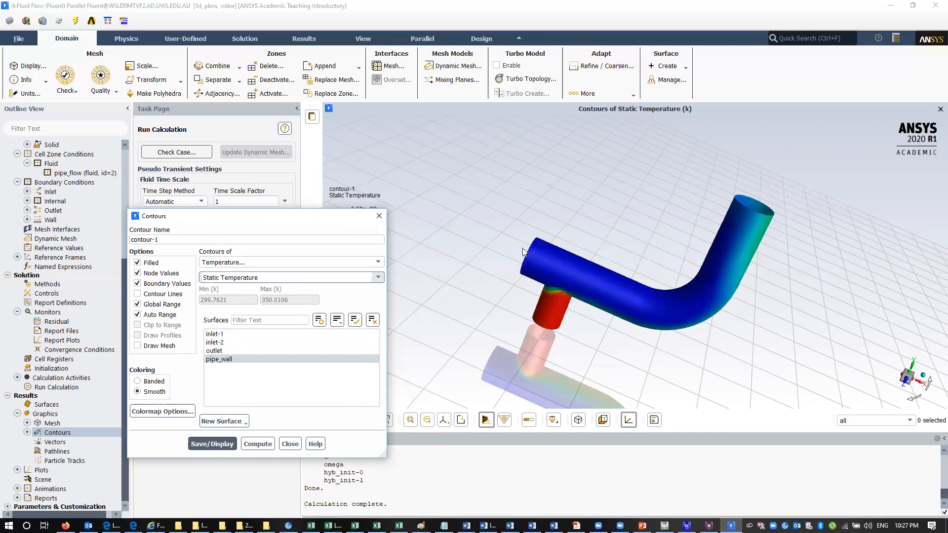
Step: Start a new plane surface for the contour plot, aligned with the XY plane and defined by the Point and Normal method
drag(524, 252, 628, 363)
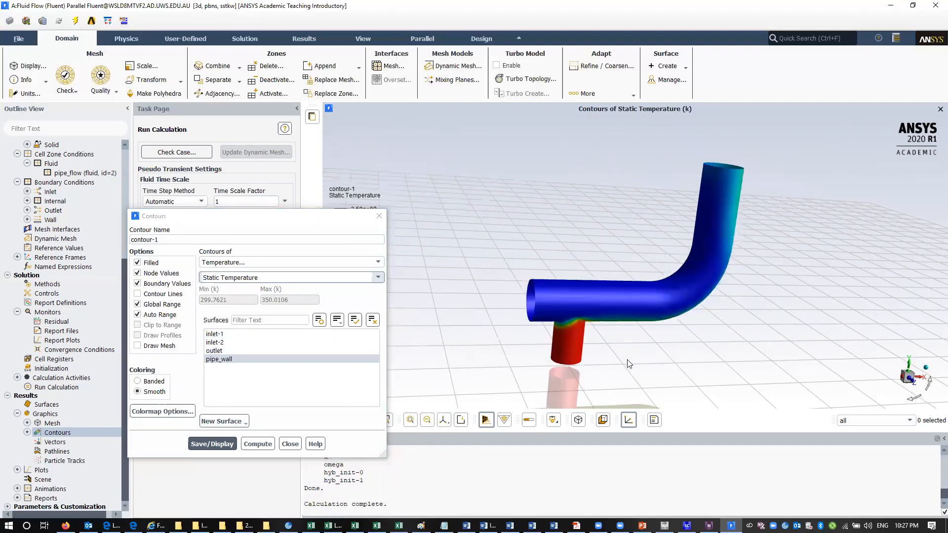
drag(612, 329, 579, 326)
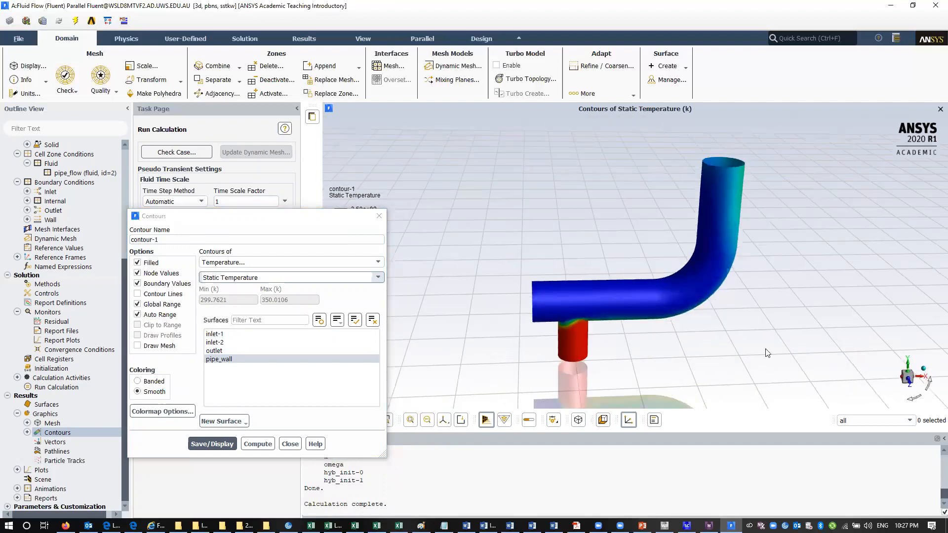
click(911, 385)
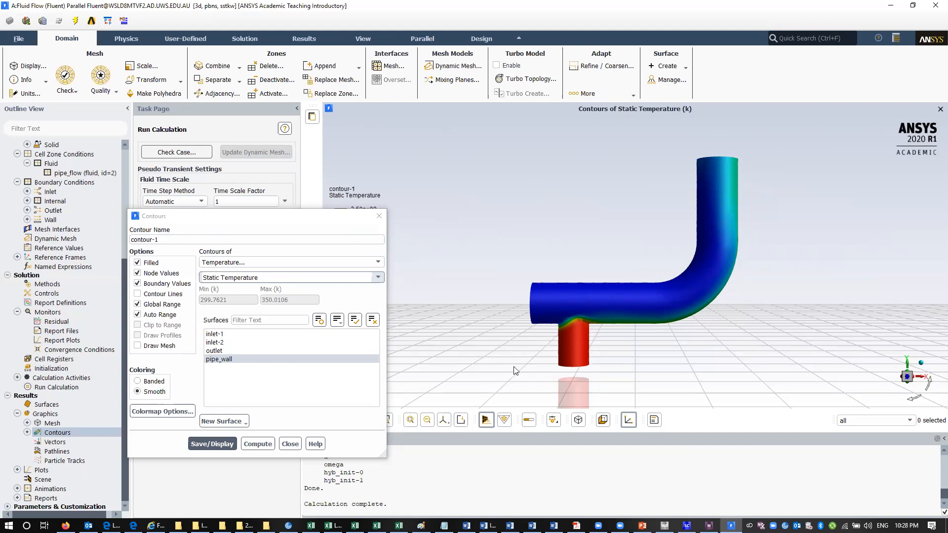
drag(652, 332, 665, 345)
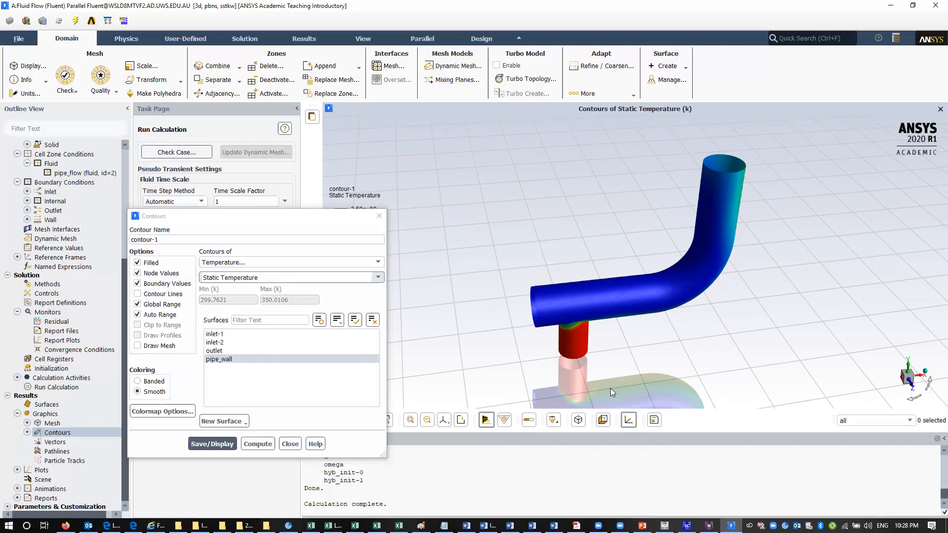
click(241, 423)
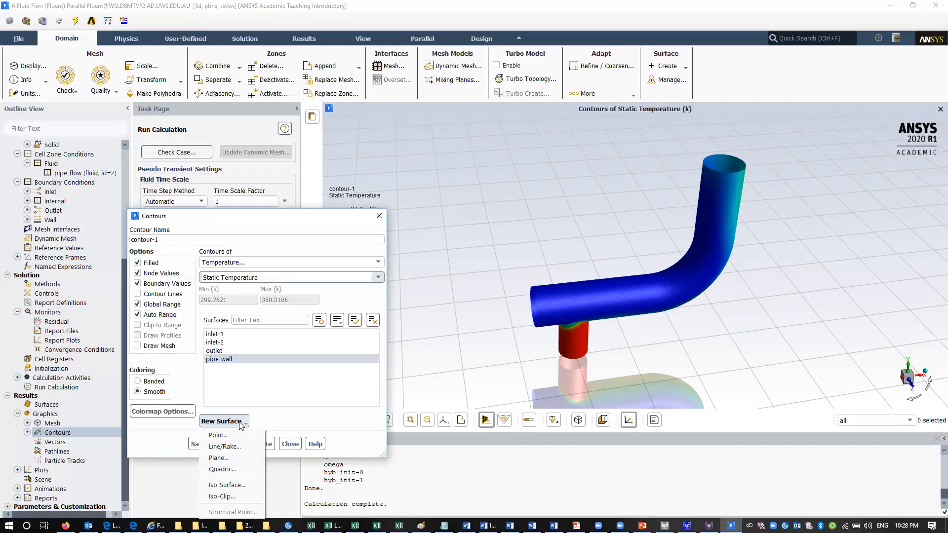
click(229, 457)
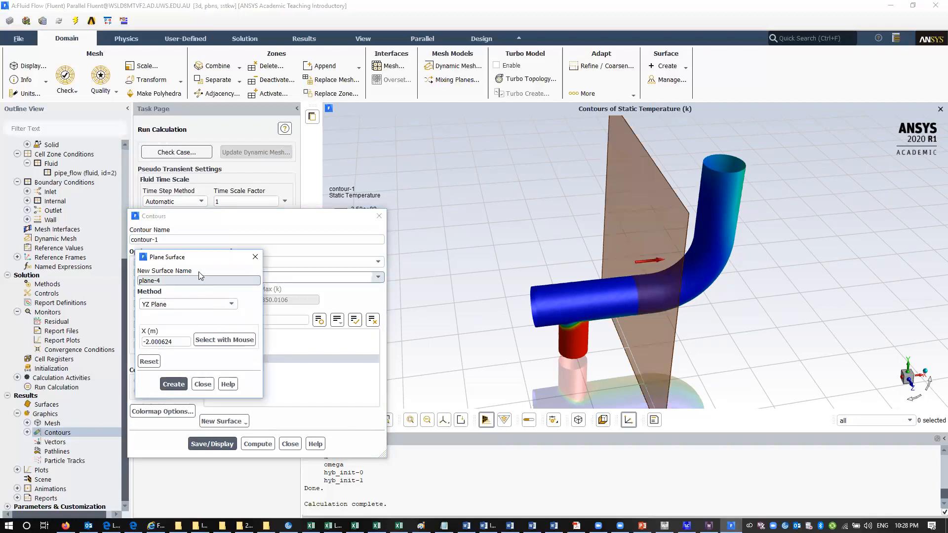
drag(213, 263, 294, 261)
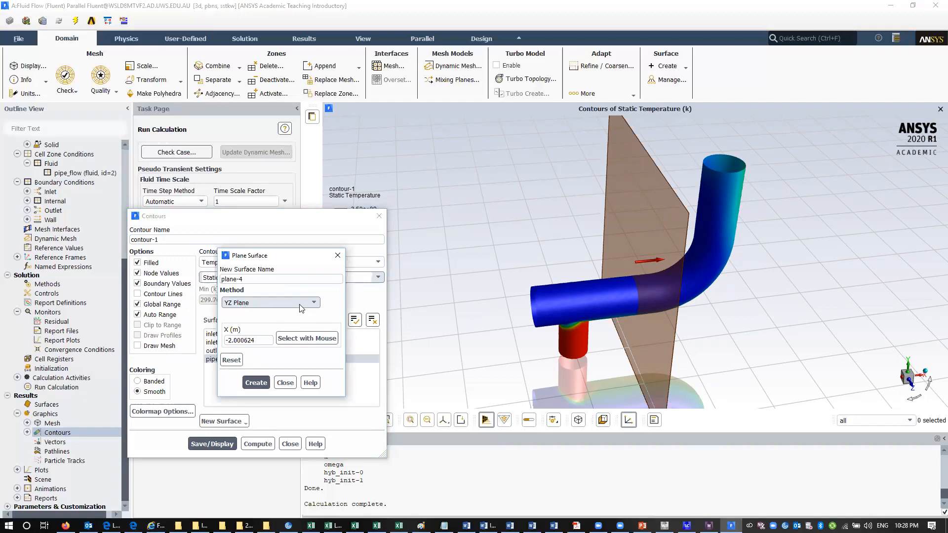
click(298, 303)
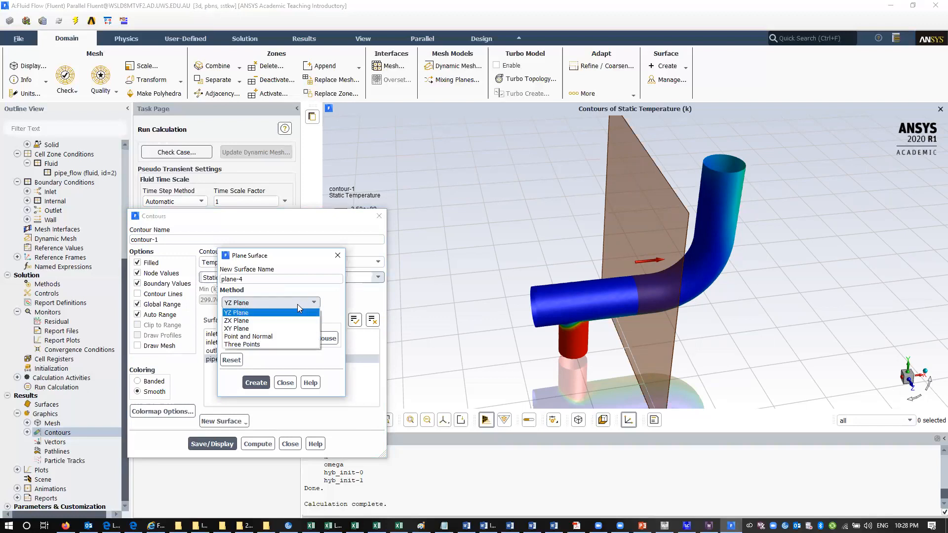
click(257, 328)
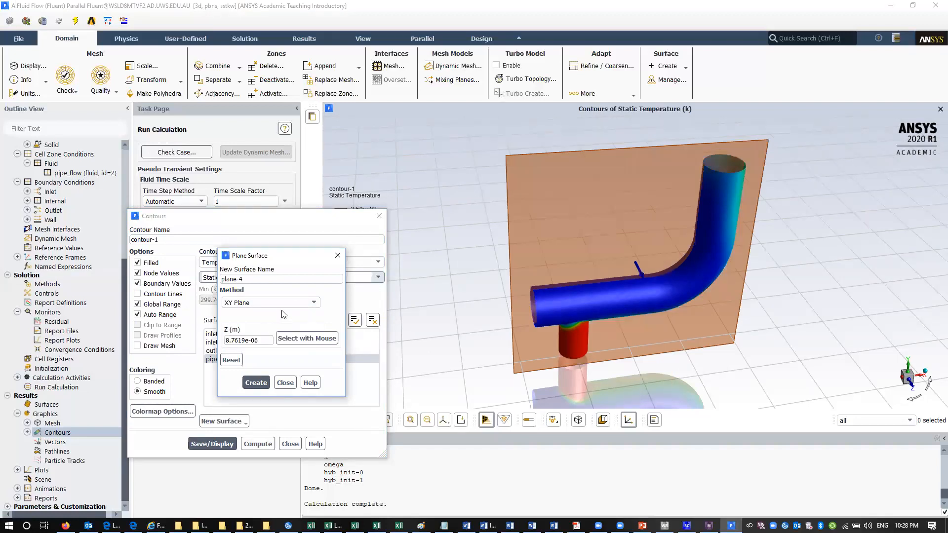
click(282, 303)
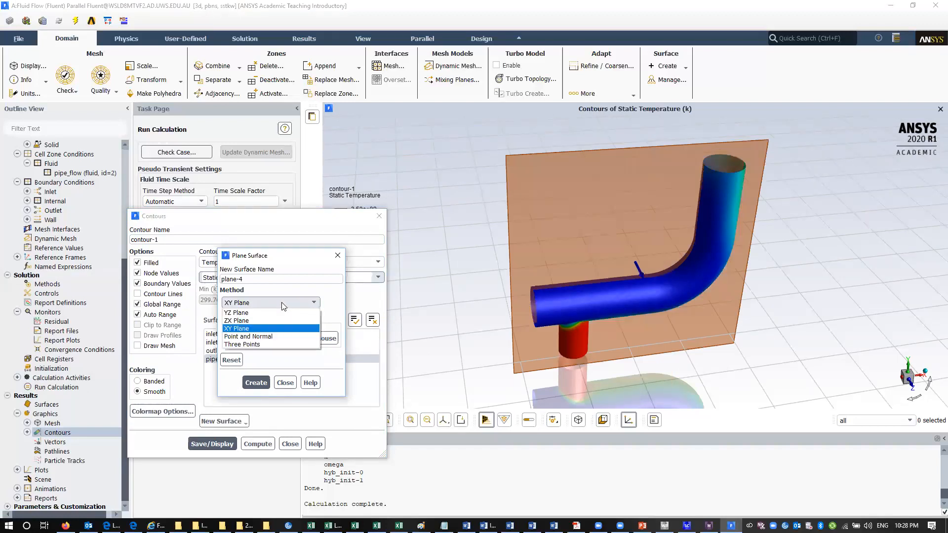
click(265, 337)
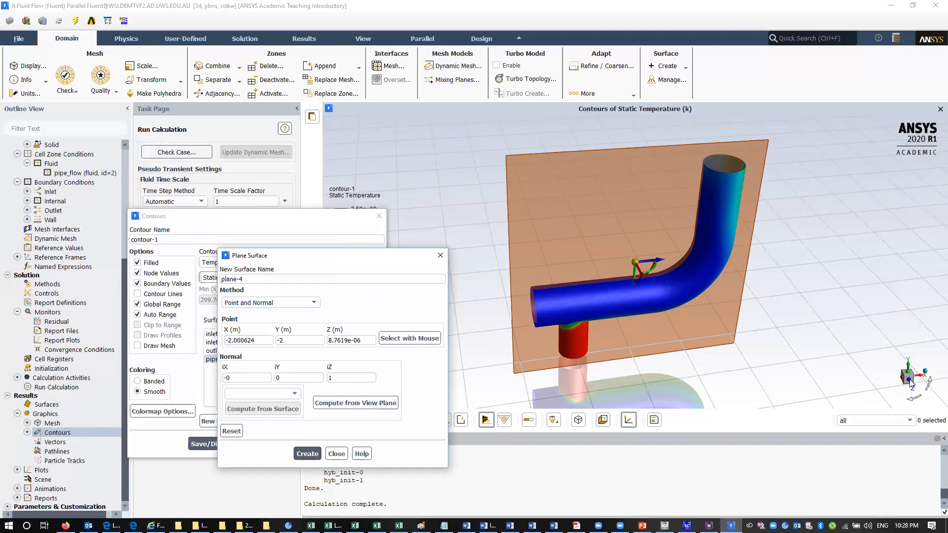
Step: Set the plane's point to X 0 and Z 0, name it xy_plane, create it and close the plane settings
click(260, 340)
triple_click(260, 340)
text(0)
key(Tab)
key(Tab)
text(0)
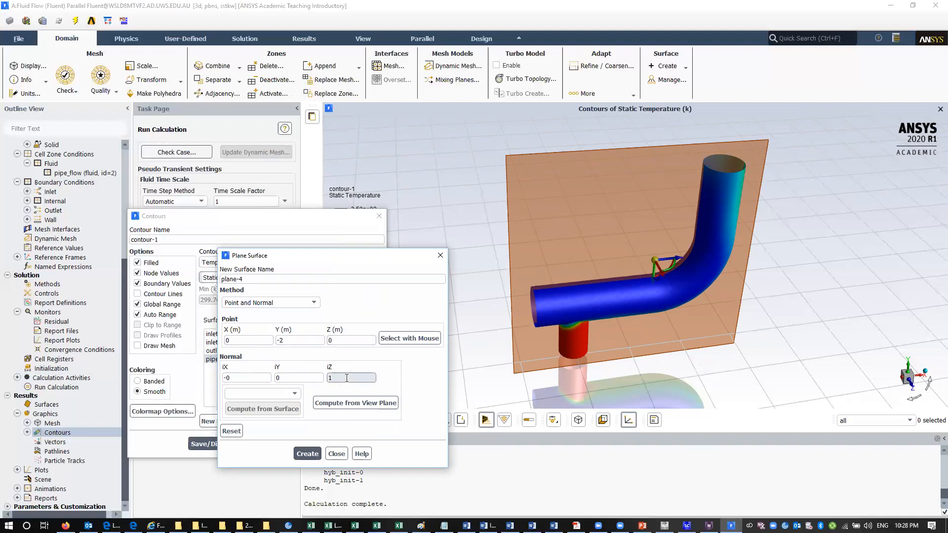
triple_click(282, 279)
text(xy_)
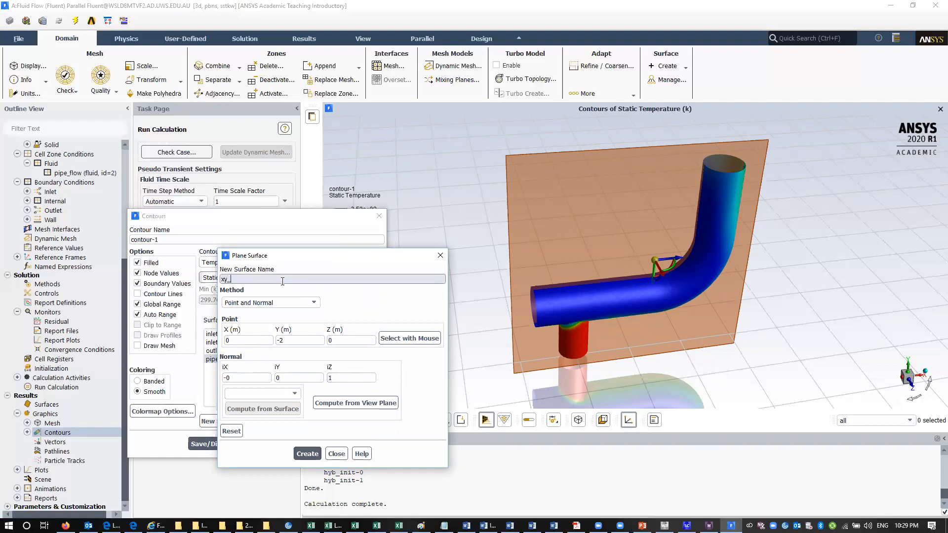
text(plane)
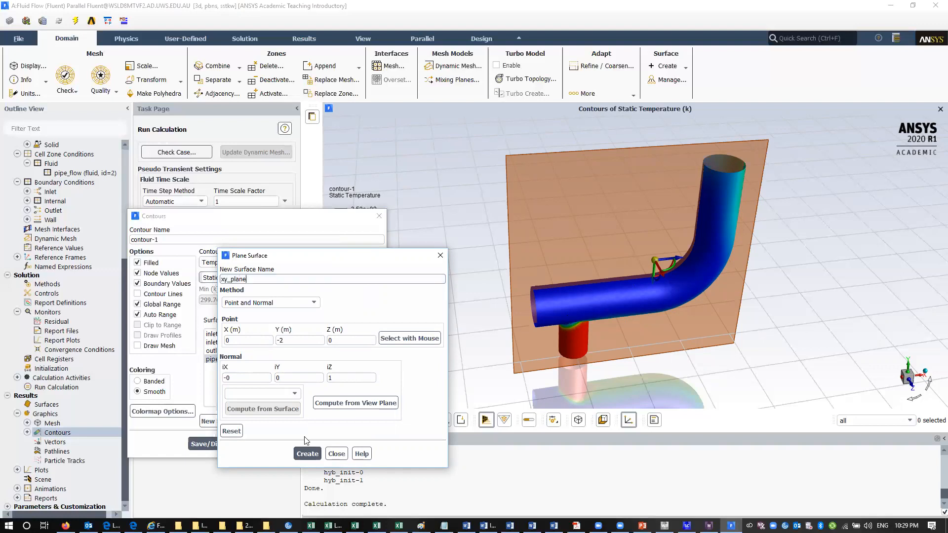
click(306, 454)
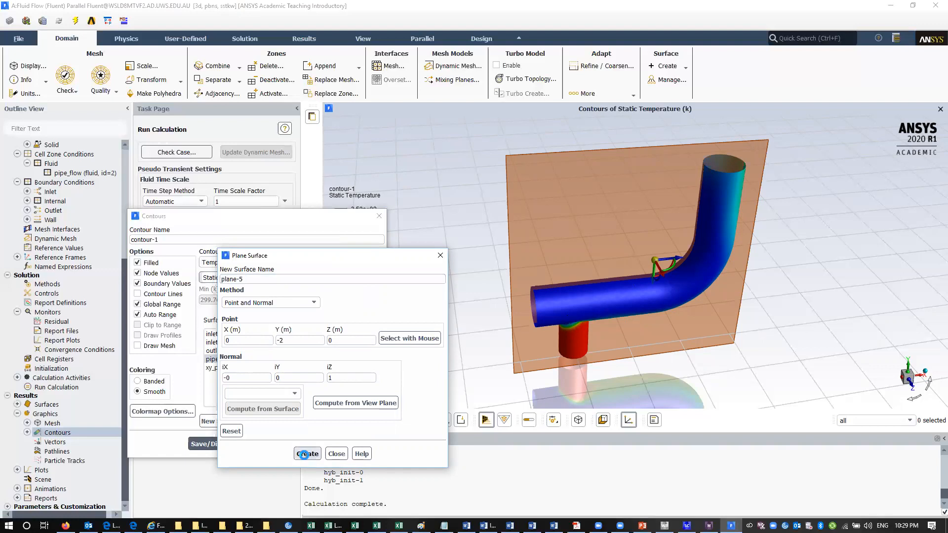
click(337, 454)
Step: Display the static temperature contours on xy_plane only, viewed straight along the Z axis, and close the contour settings
click(223, 367)
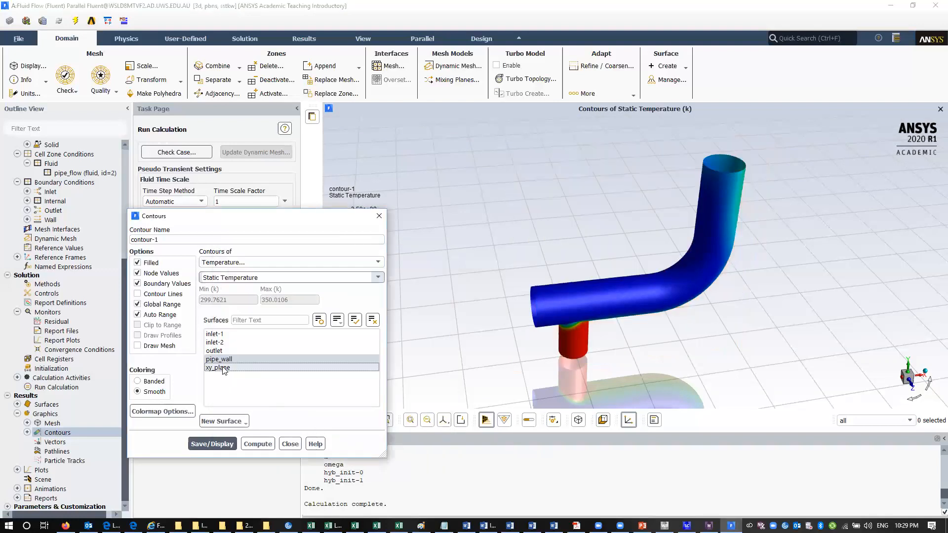
click(223, 361)
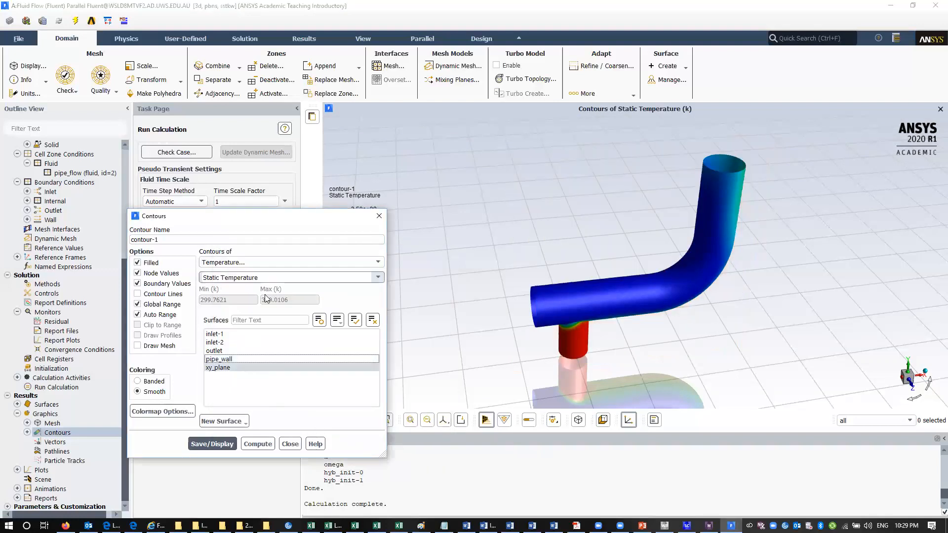
click(229, 370)
click(229, 370)
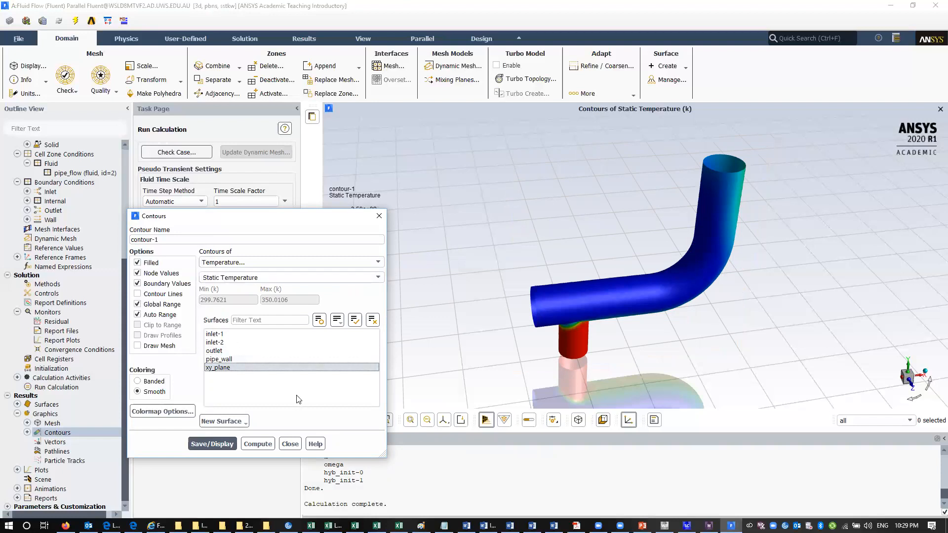
click(226, 444)
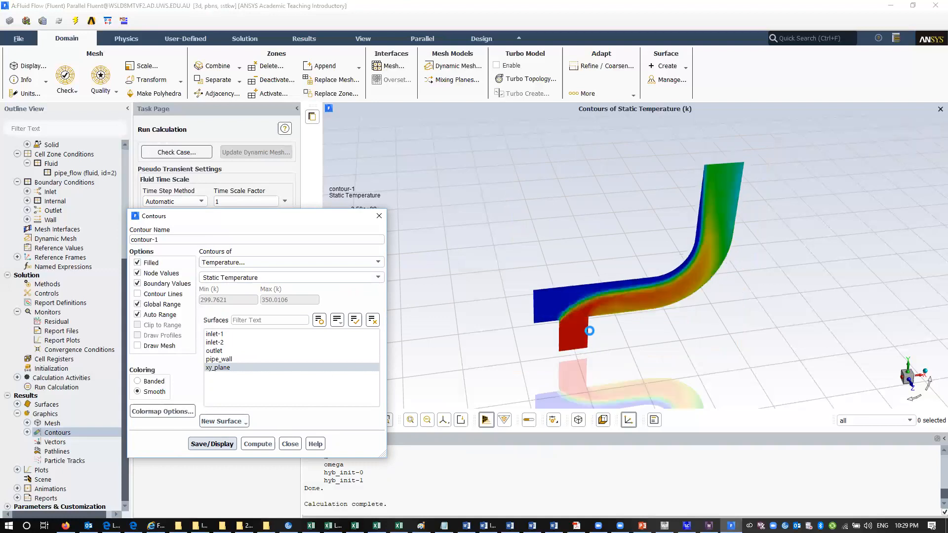
click(912, 386)
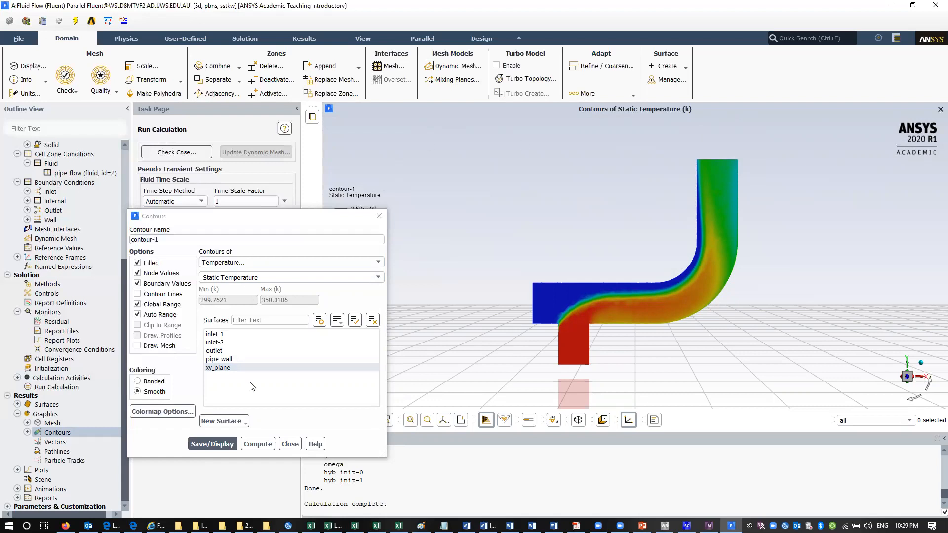
click(290, 444)
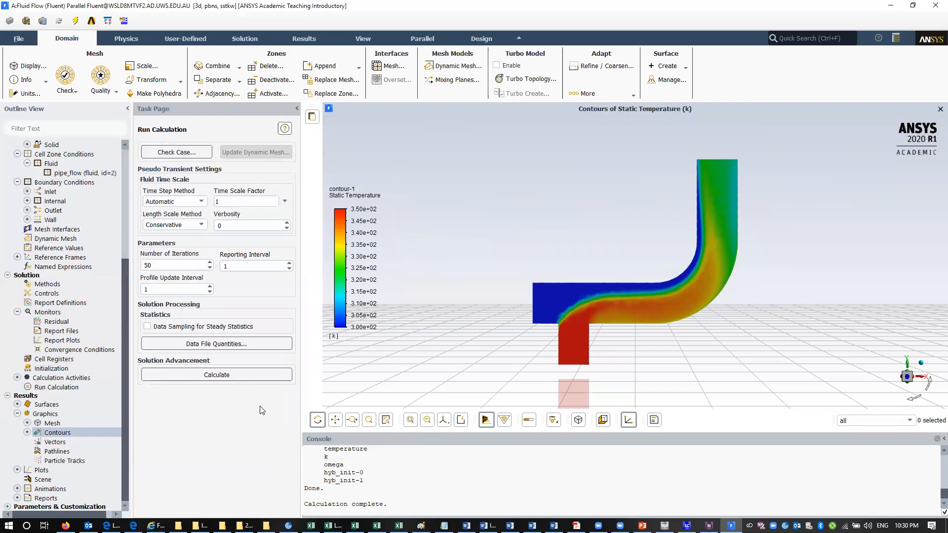
Step: Create a velocity vector plot on xy_plane, coloured by velocity magnitude, and display it
double_click(58, 446)
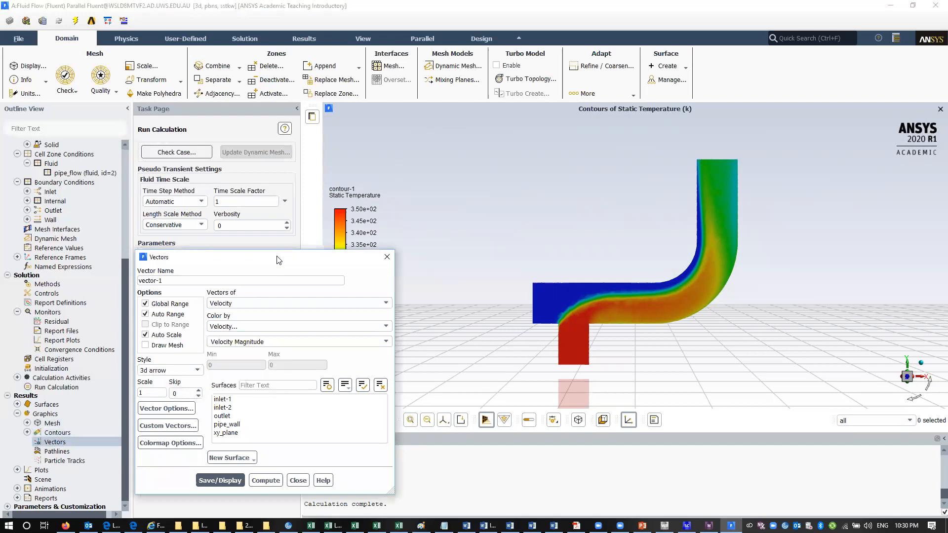
drag(278, 260, 276, 159)
click(238, 334)
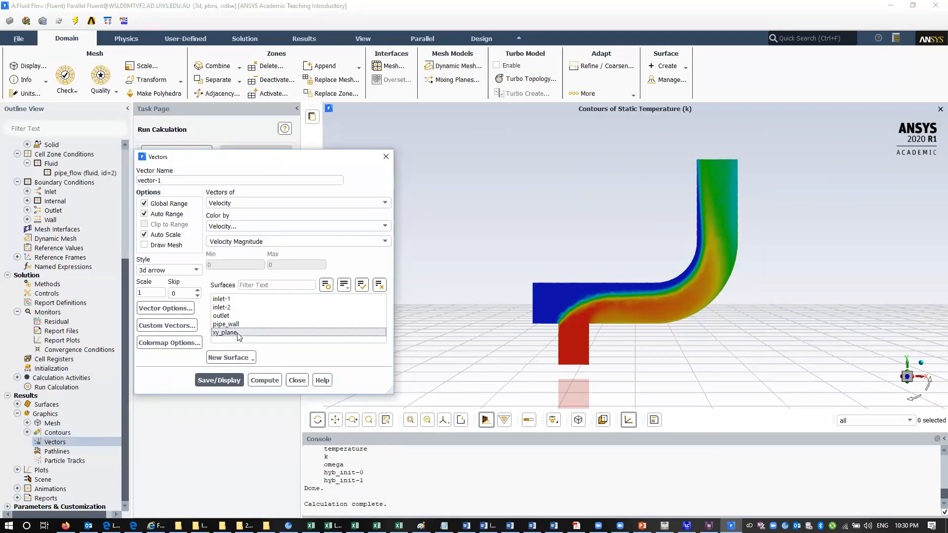
click(227, 383)
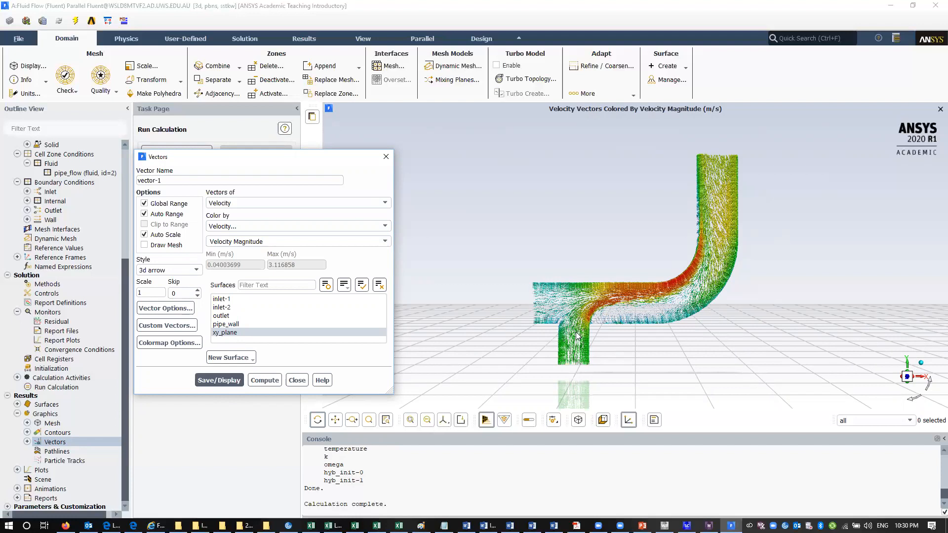
Step: Thin out the velocity vectors by setting the skip to 3 and redisplay the plot
click(197, 291)
click(198, 292)
click(198, 291)
click(219, 381)
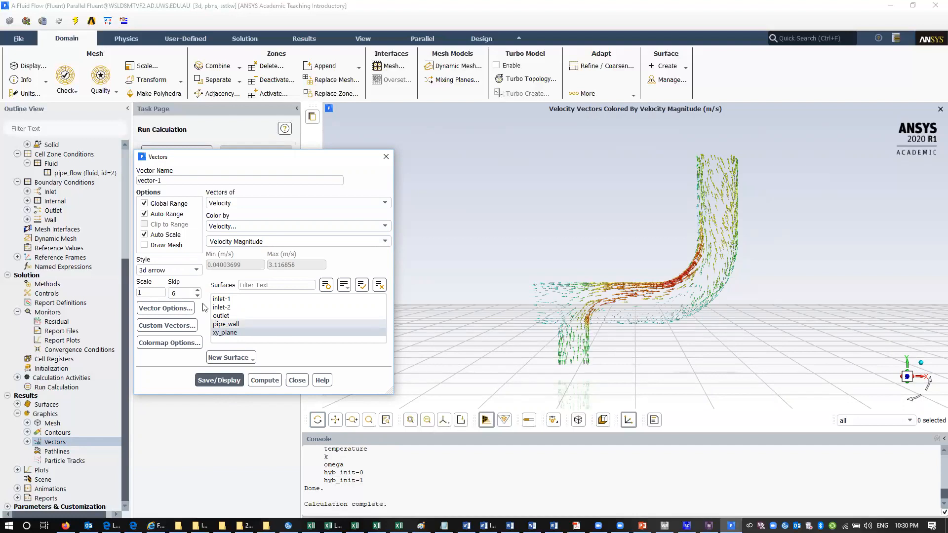
key(Tab)
text(3)
click(219, 380)
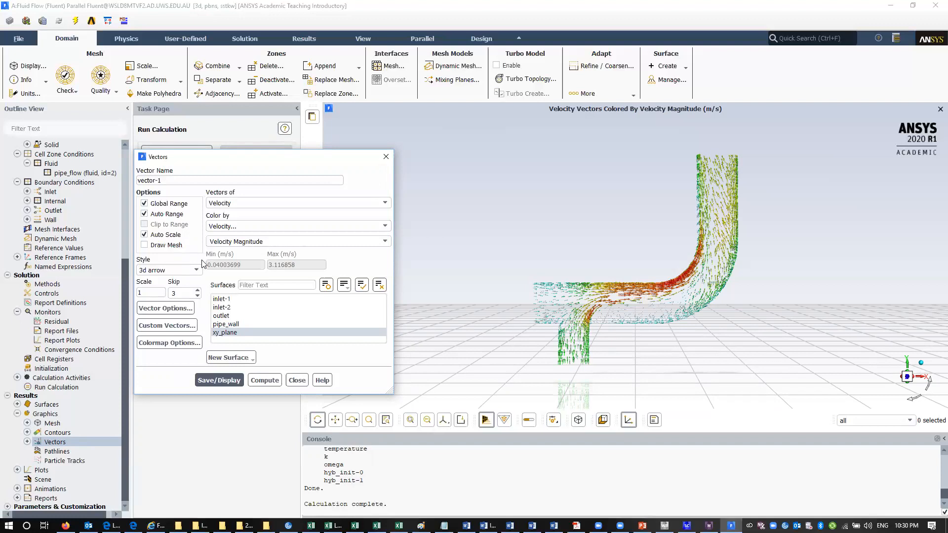
Step: Enlarge the velocity vectors, trying scale 2 and settling on scale 3, and redisplay the plot
double_click(150, 292)
text(2)
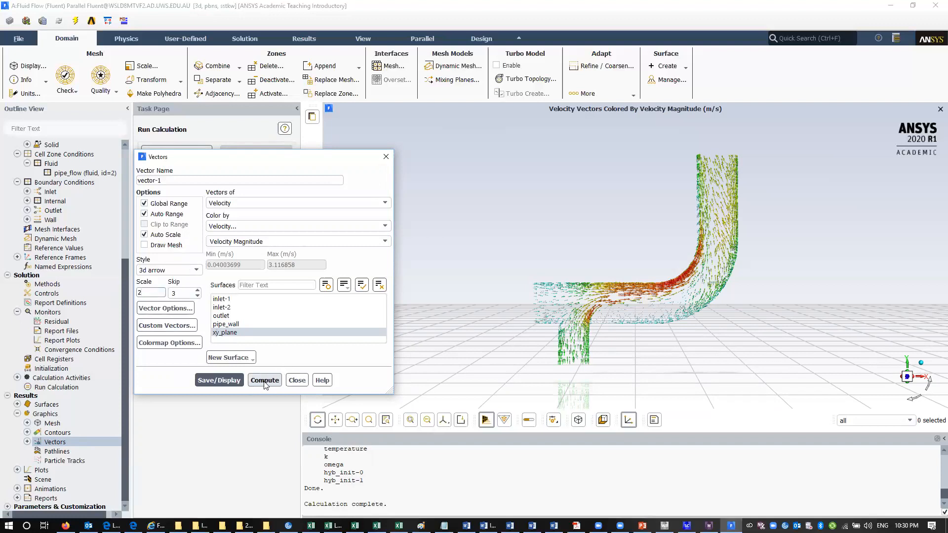
click(219, 380)
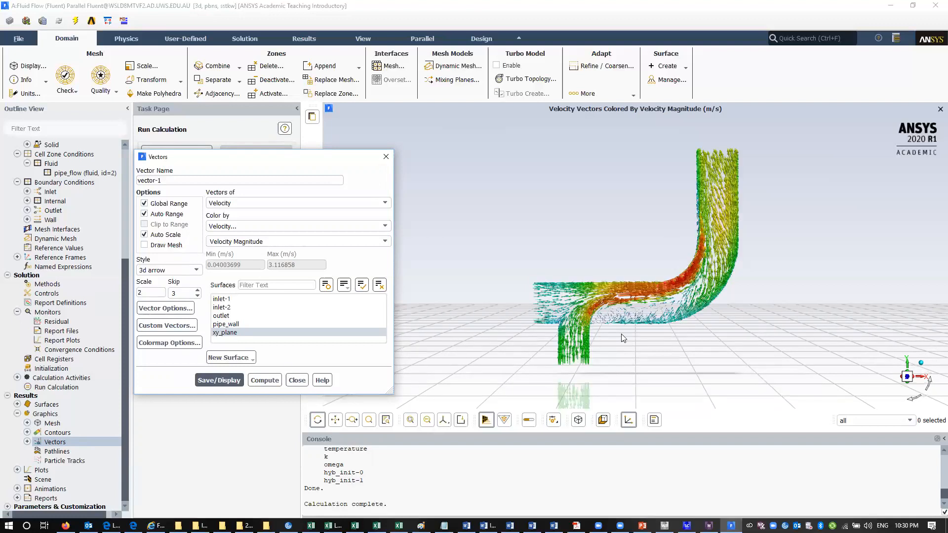
double_click(148, 292)
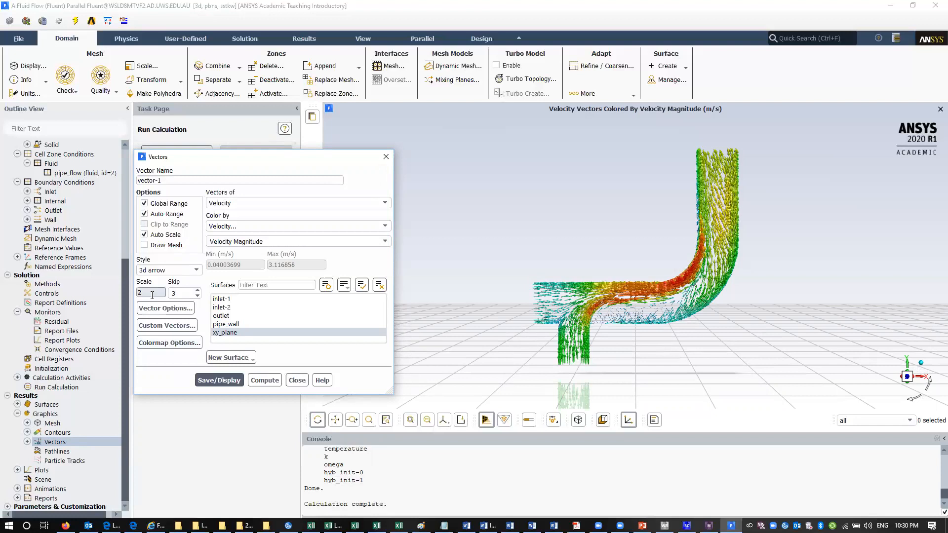
text(3)
click(216, 381)
Step: Change the vector style to arrow, redisplay the plot and close the vector settings
click(197, 271)
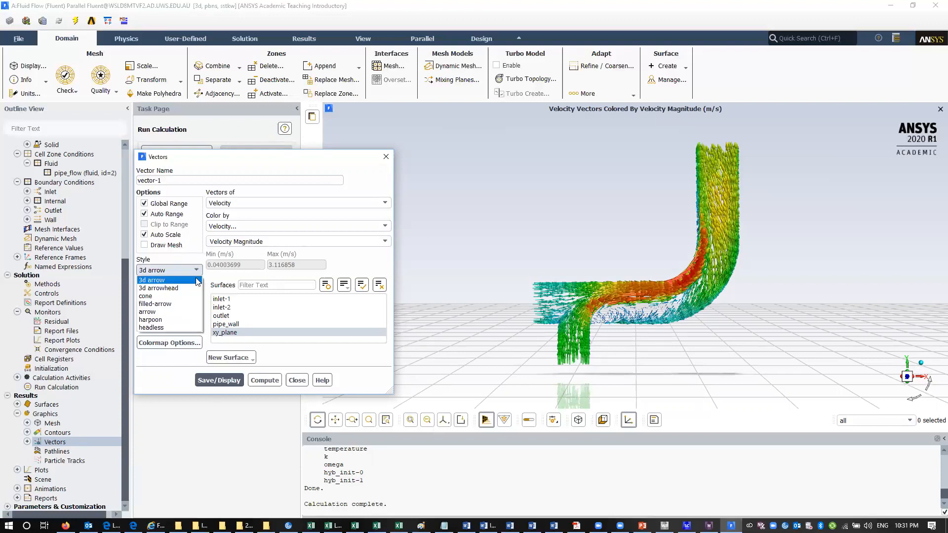
click(147, 311)
click(220, 381)
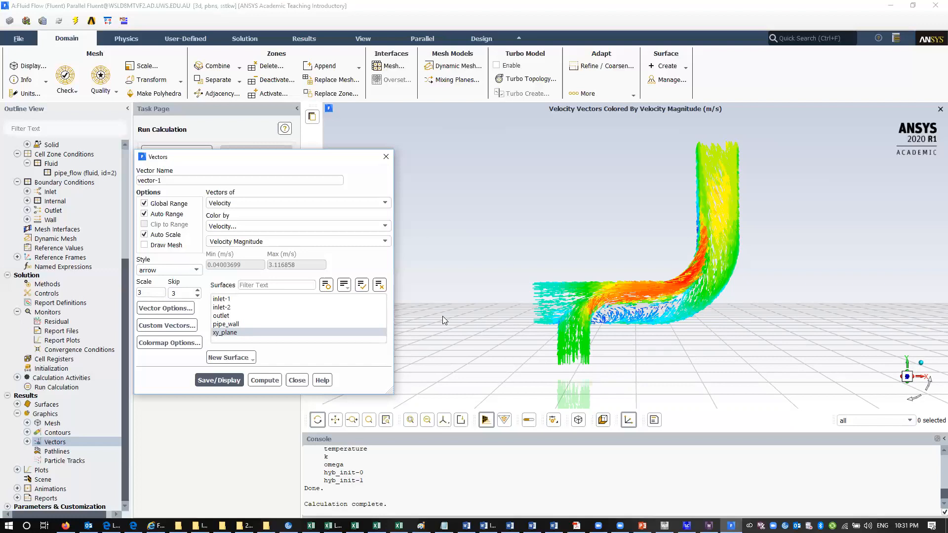
click(302, 383)
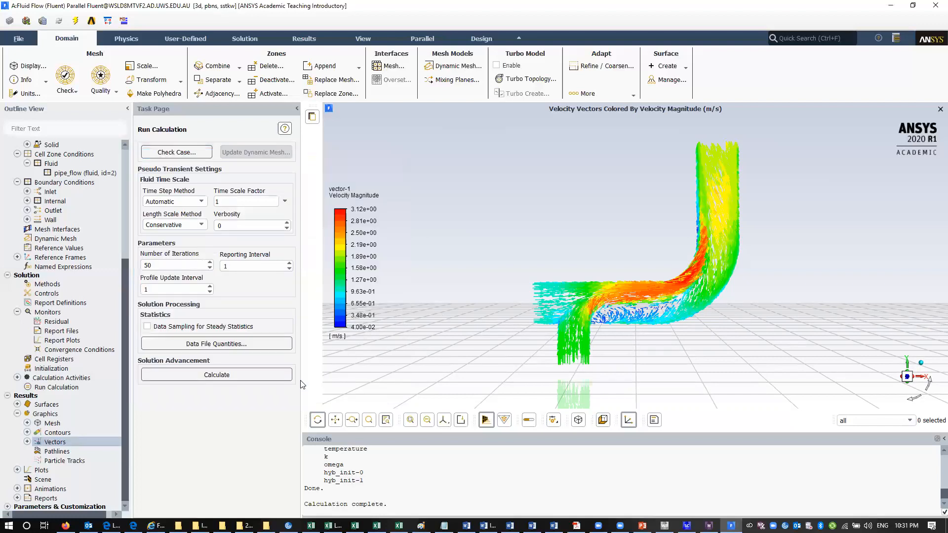
Step: Create a pathlines plot released from inlet-1 and inlet-2, coloured by particle ID, and display it
click(58, 454)
double_click(58, 456)
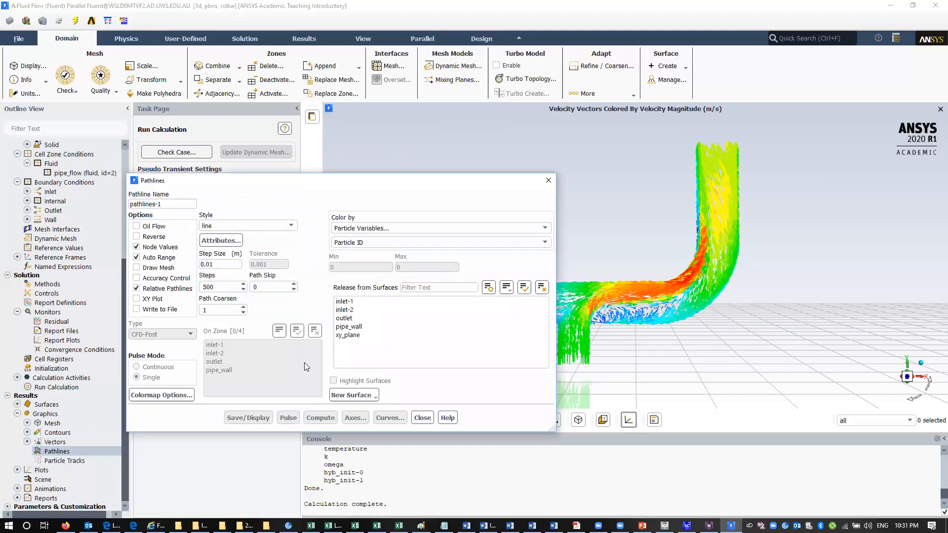
drag(340, 181, 279, 197)
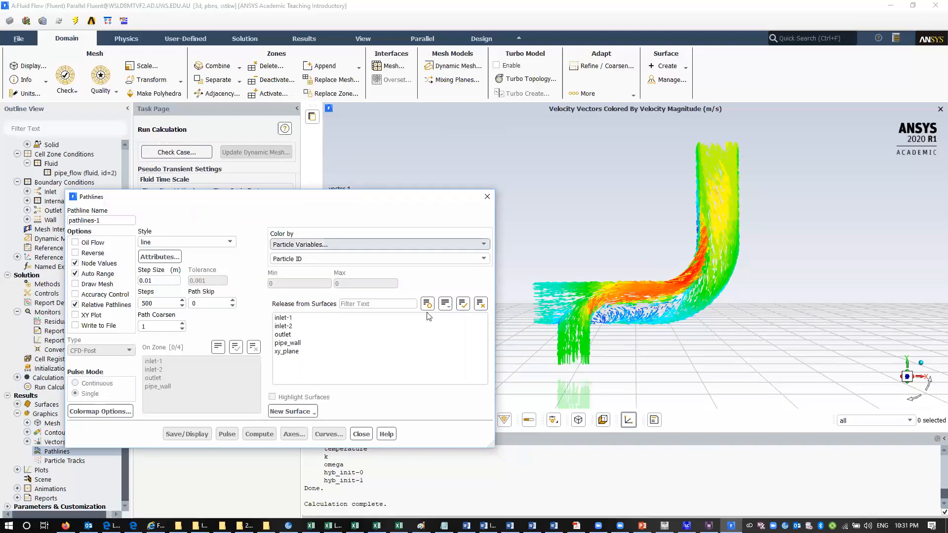
click(298, 319)
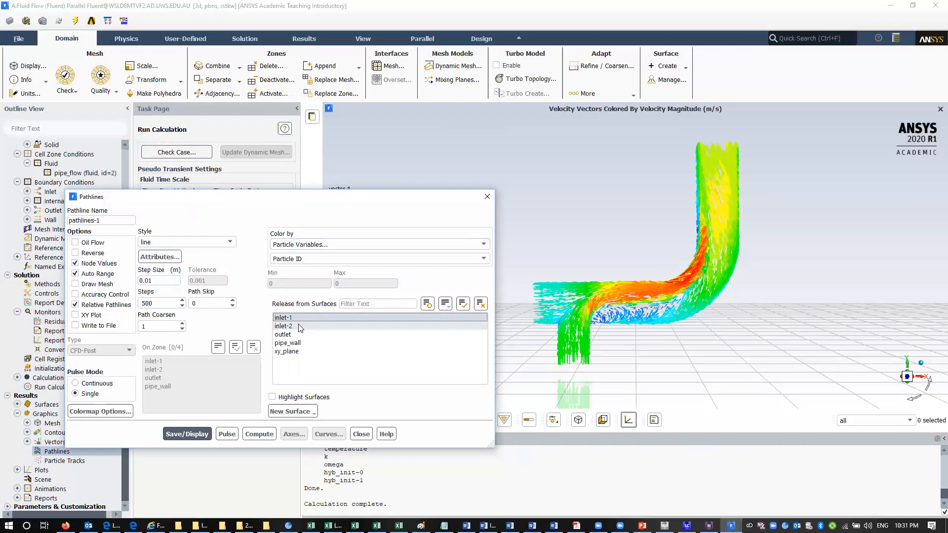
click(299, 327)
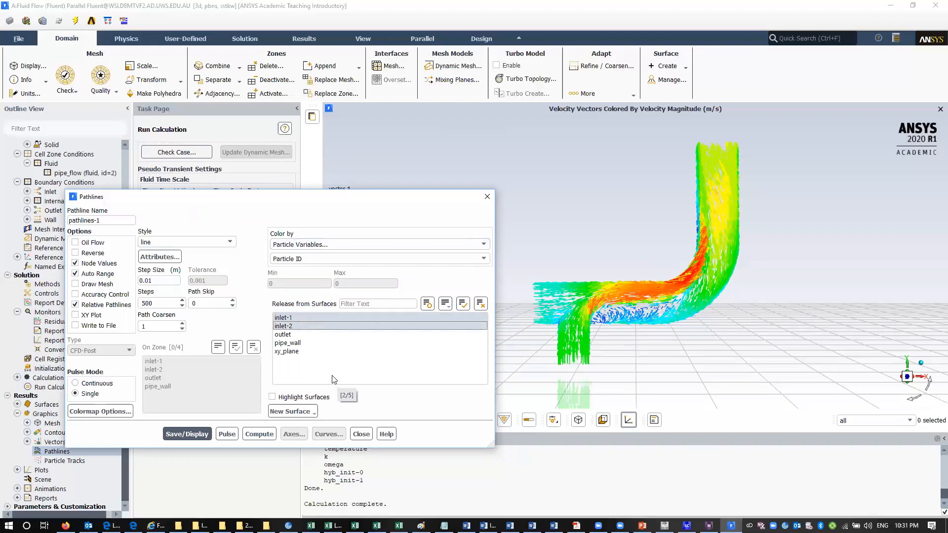
click(196, 435)
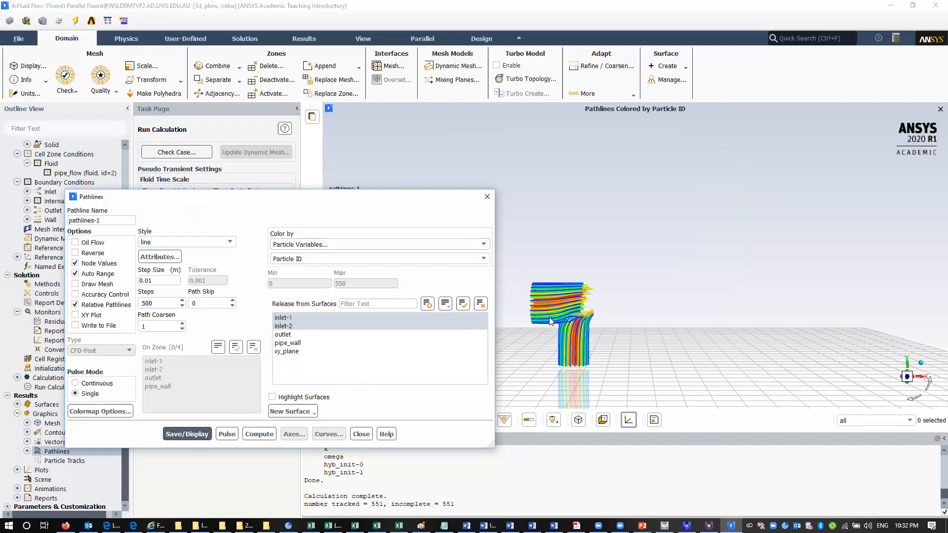
Step: Extend the pathlines by setting the number of steps to 3000 and redisplay the plot
click(143, 303)
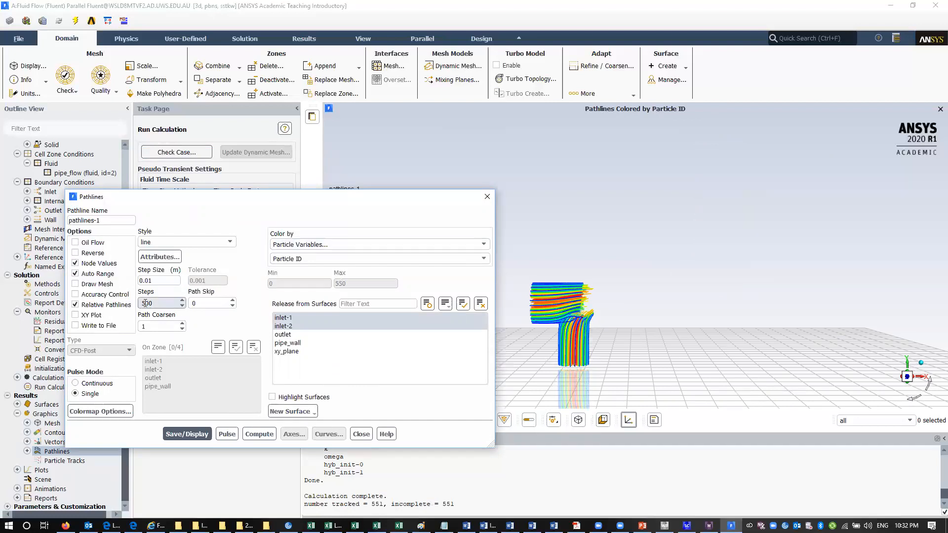
double_click(144, 302)
text(3000)
click(193, 437)
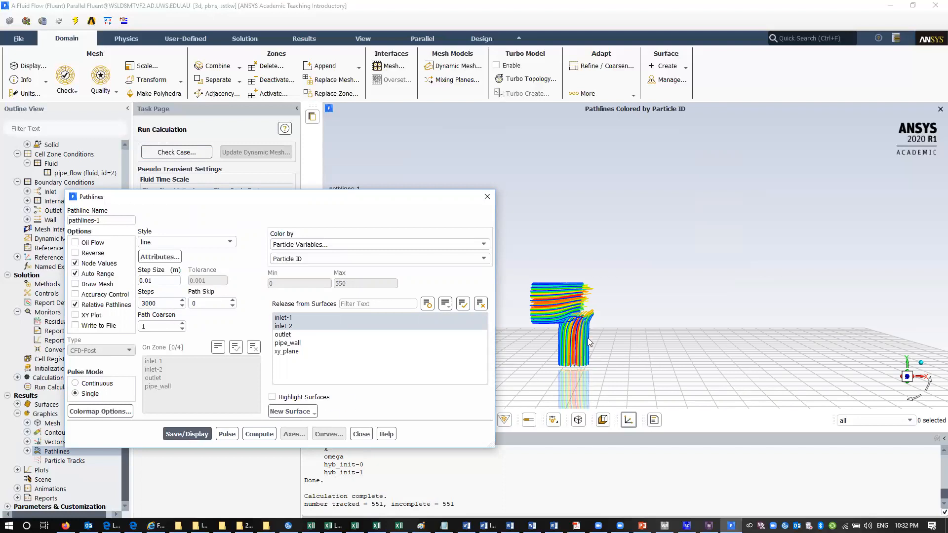
click(252, 435)
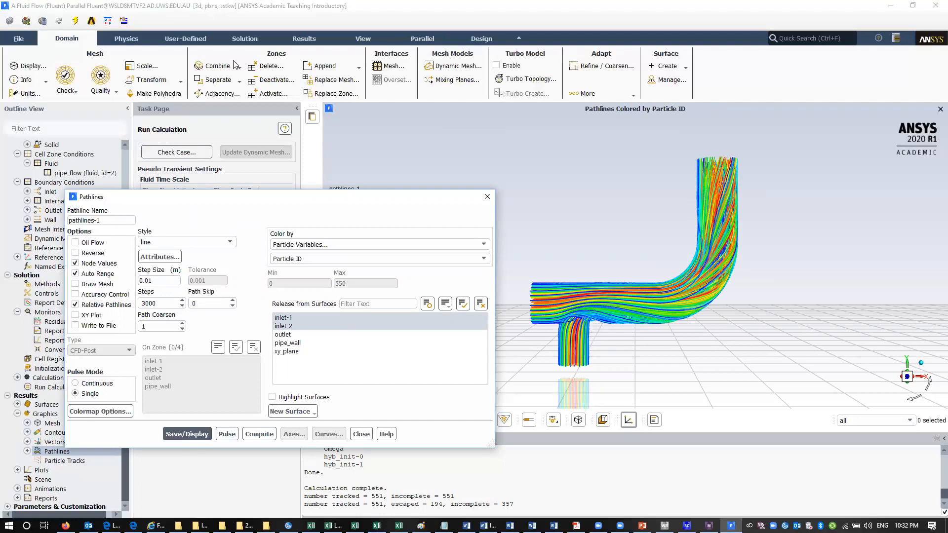
mouse_move(626, 291)
mouse_down()
mouse_move(653, 311)
mouse_move(709, 303)
mouse_move(577, 306)
mouse_move(656, 313)
mouse_move(603, 303)
mouse_move(590, 311)
mouse_move(644, 301)
mouse_move(622, 296)
mouse_up()
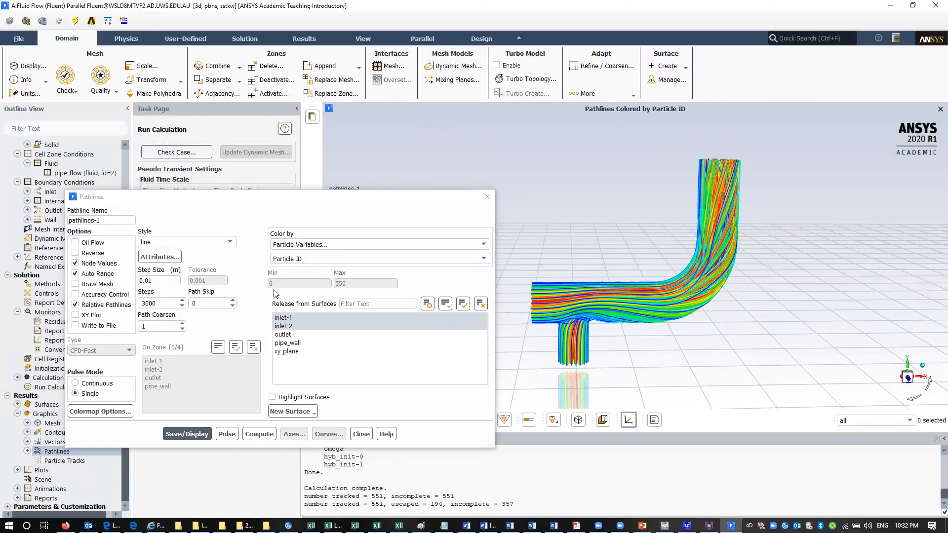
Step: Thin out the pathlines, trying path skip 4 and settling on 6, redisplay the plot and close the pathline settings
click(234, 300)
click(234, 301)
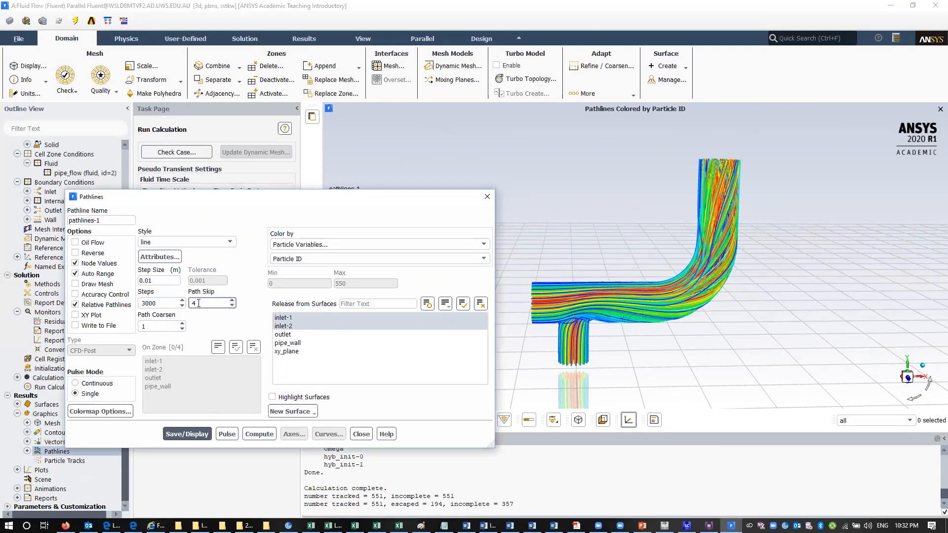
click(193, 434)
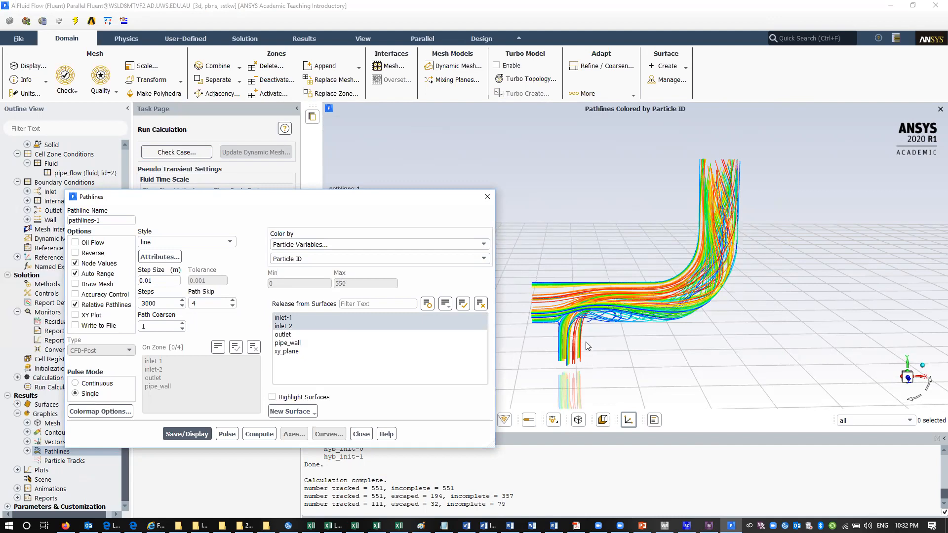
click(233, 300)
click(233, 300)
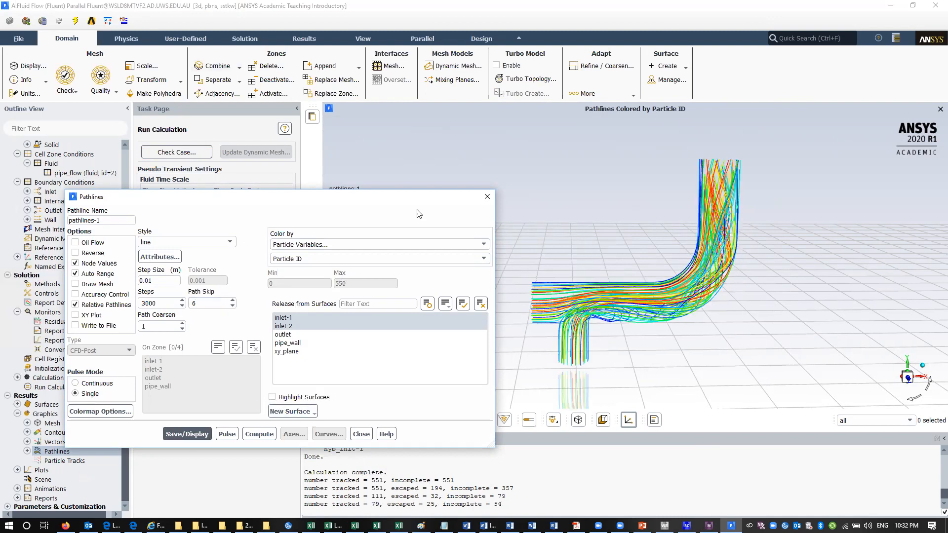
click(603, 347)
drag(662, 328, 560, 306)
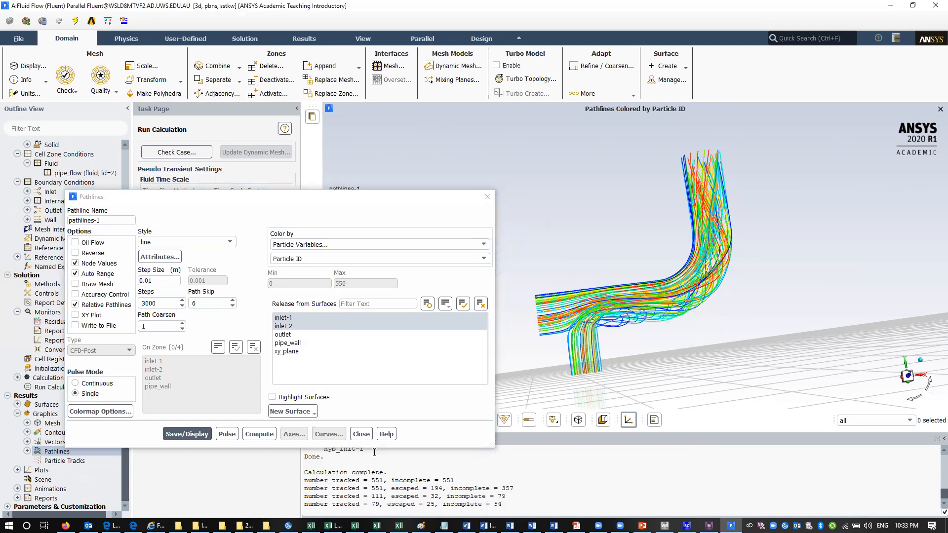
click(361, 434)
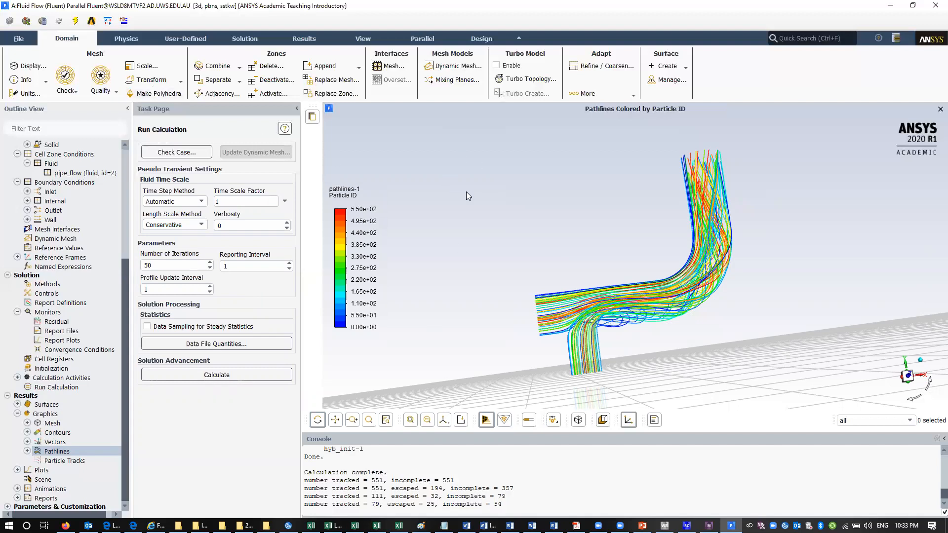
Step: Start saving a colour picture of the pathlines plot in JPEG format
drag(680, 241, 670, 218)
scroll(670, 214, up, 4)
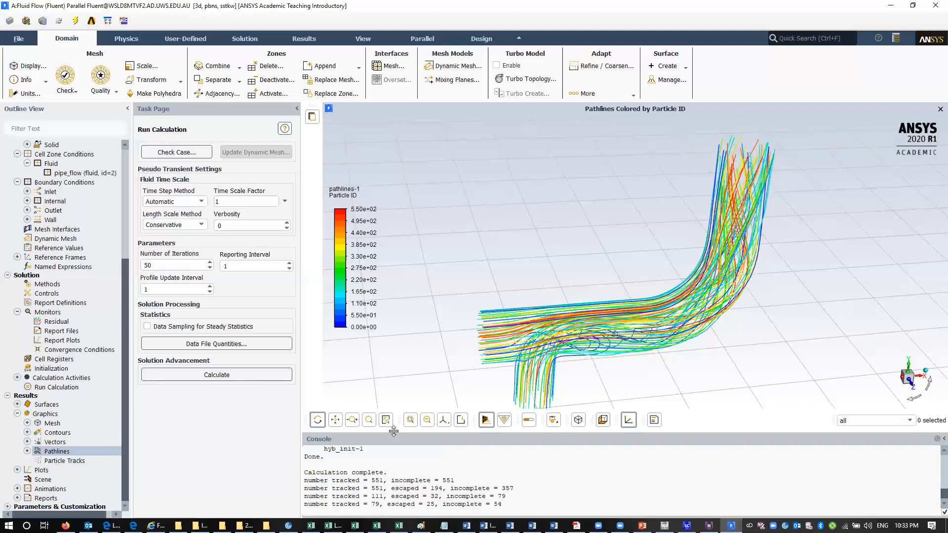
click(334, 420)
drag(624, 326, 588, 326)
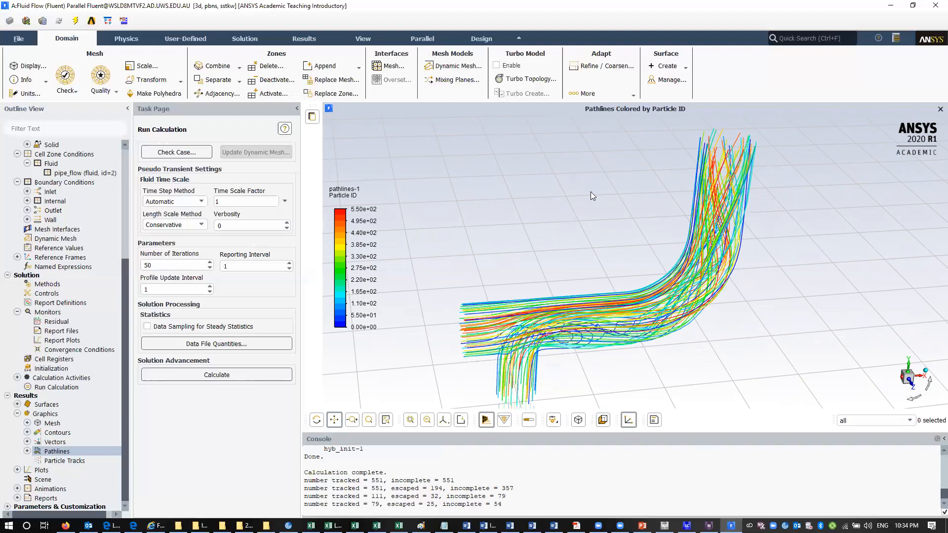
right_click(498, 164)
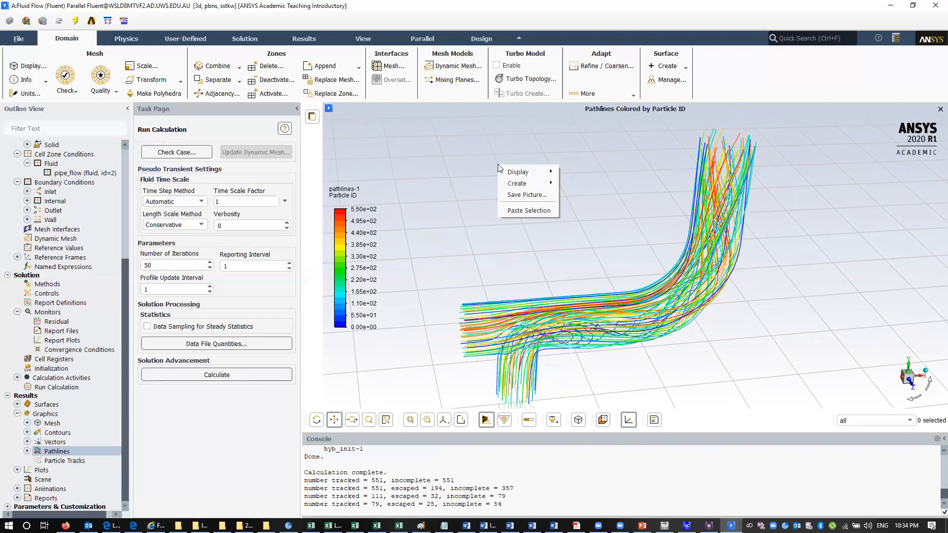
right_click(462, 155)
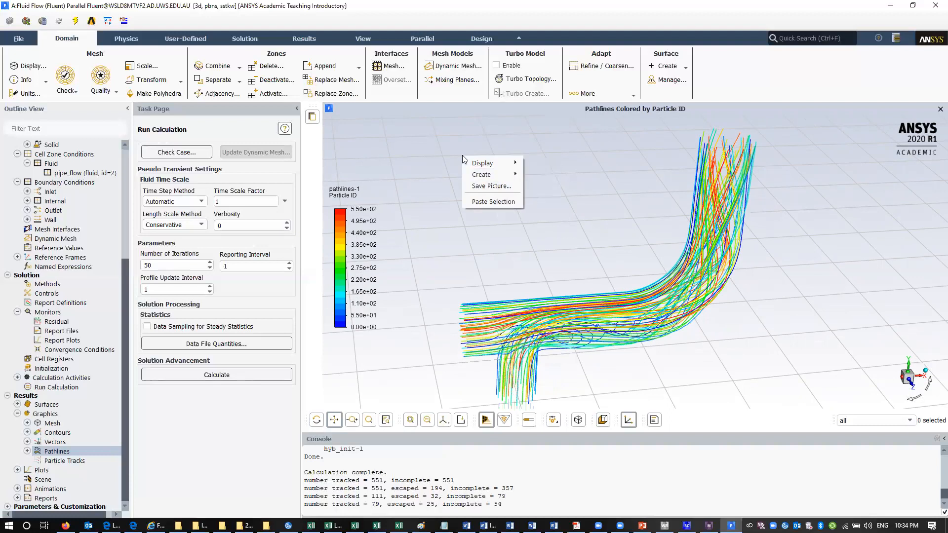
click(471, 187)
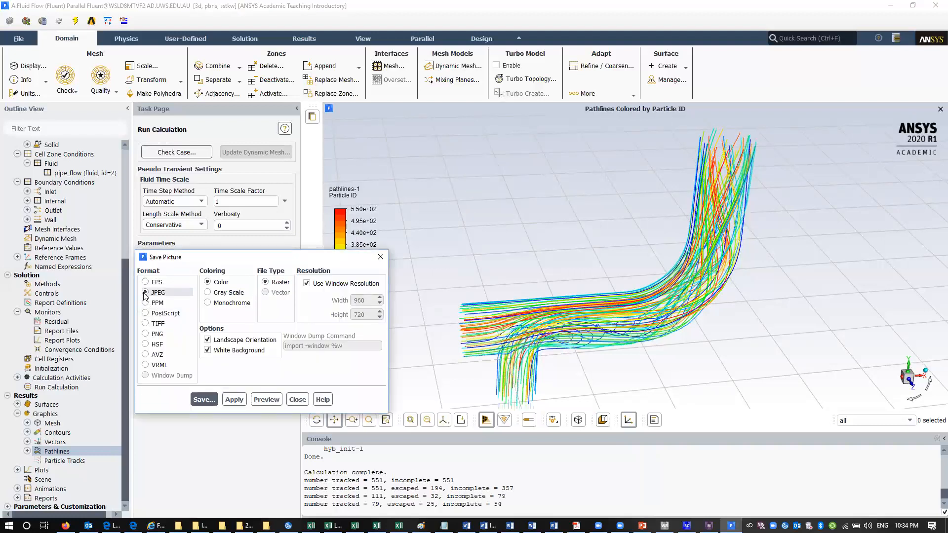
click(203, 400)
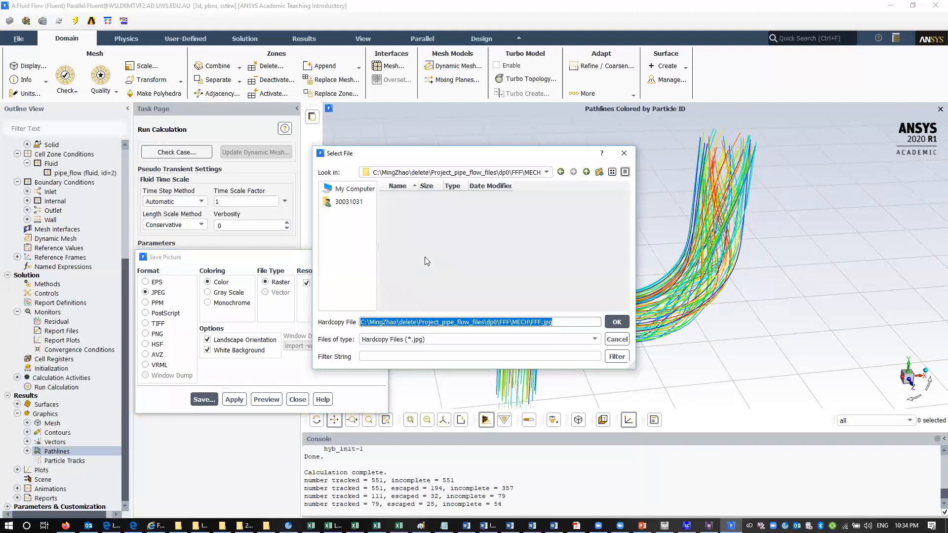
Step: Save the picture as pathline.jpg in the delete folder that contains the project files
click(422, 177)
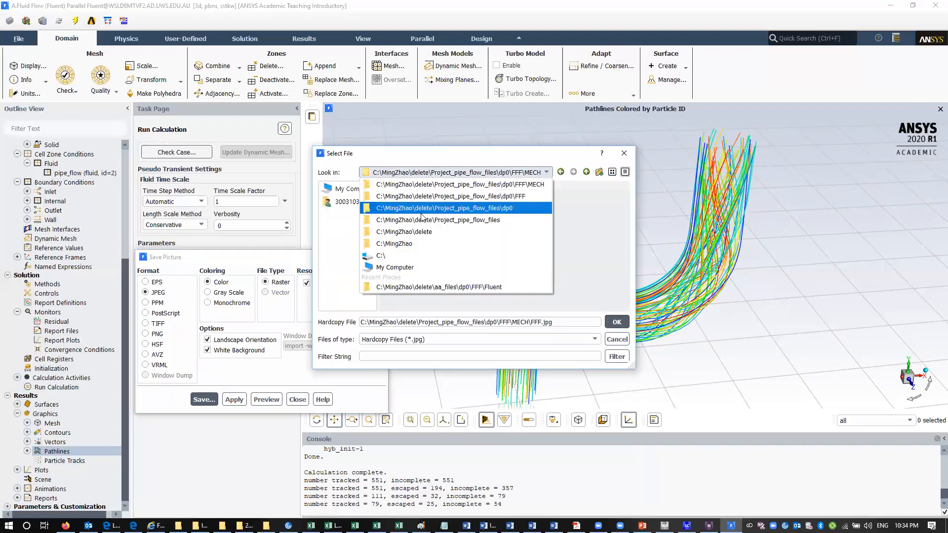
click(424, 234)
click(561, 319)
drag(528, 322, 470, 336)
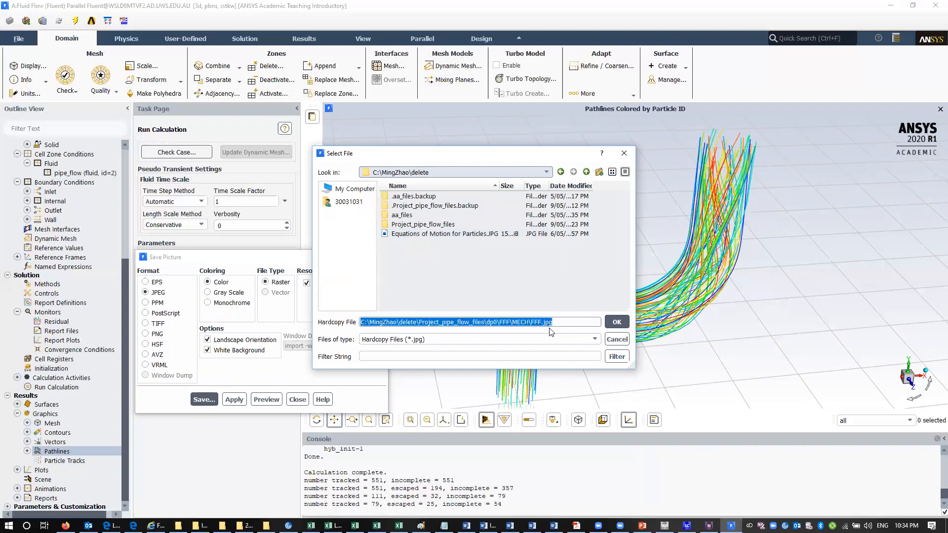
drag(543, 323, 354, 343)
text(pathline)
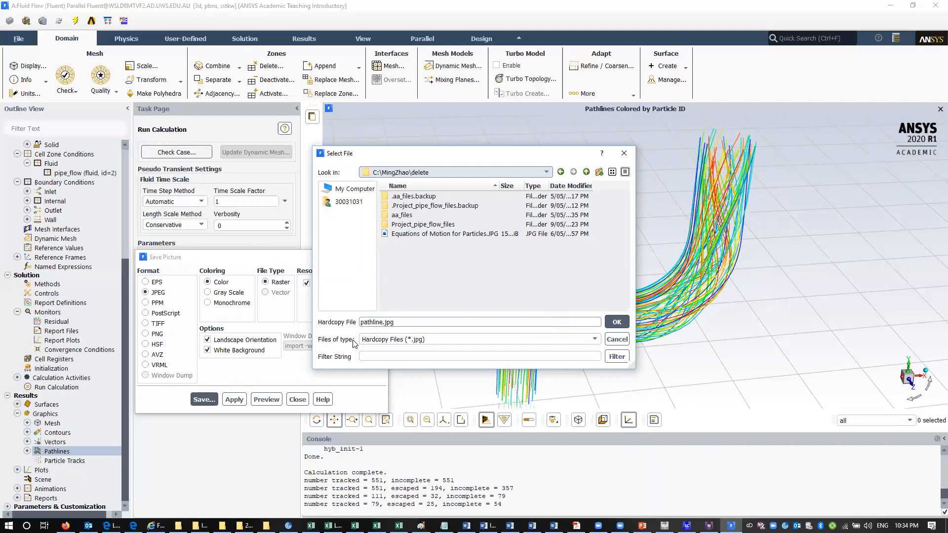
key(Return)
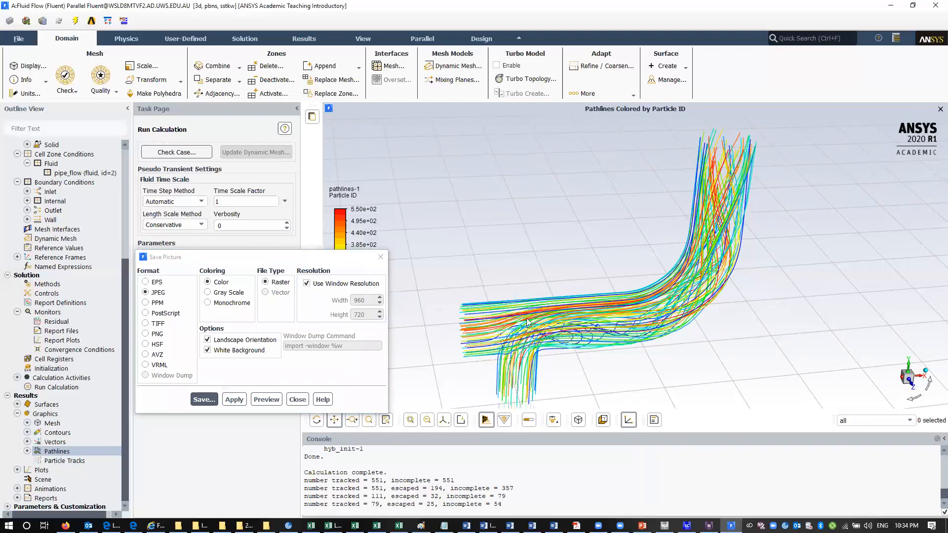
Step: Check the exported pathline.jpg from the delete folder in File Explorer, then return to Fluent and close the picture-saving settings
click(179, 525)
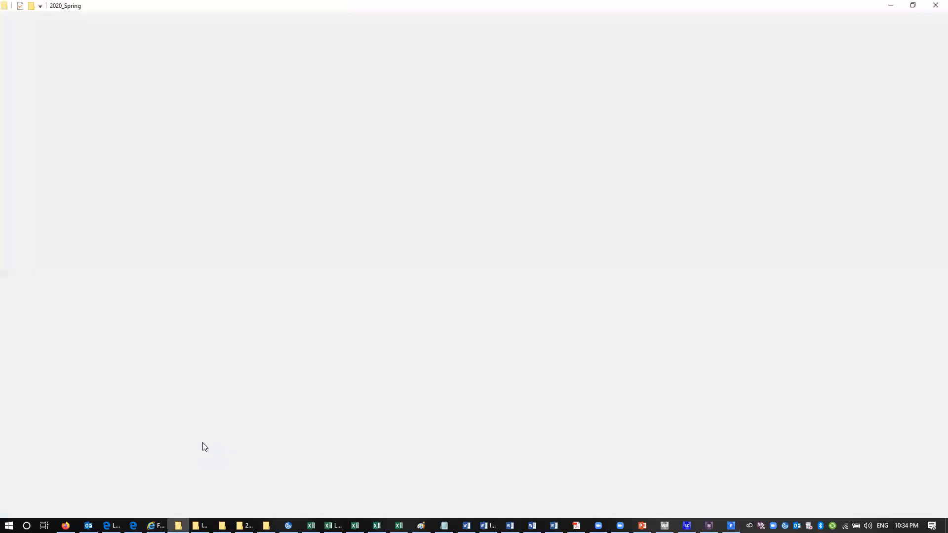
click(173, 77)
click(117, 138)
double_click(118, 140)
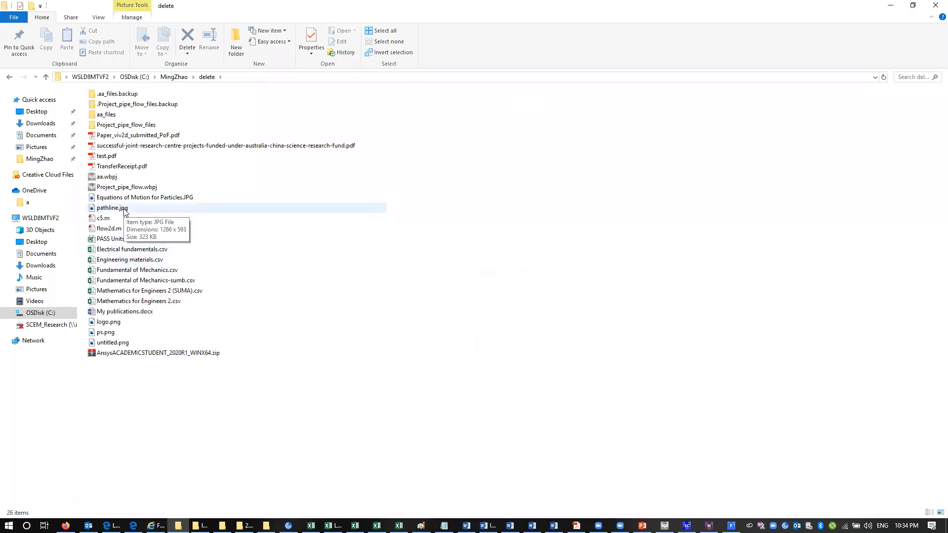
double_click(125, 209)
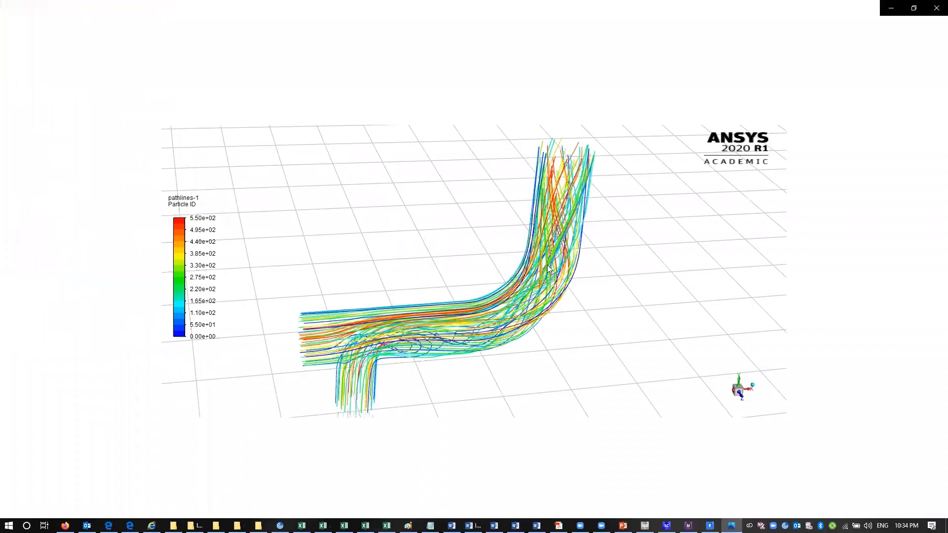
click(936, 10)
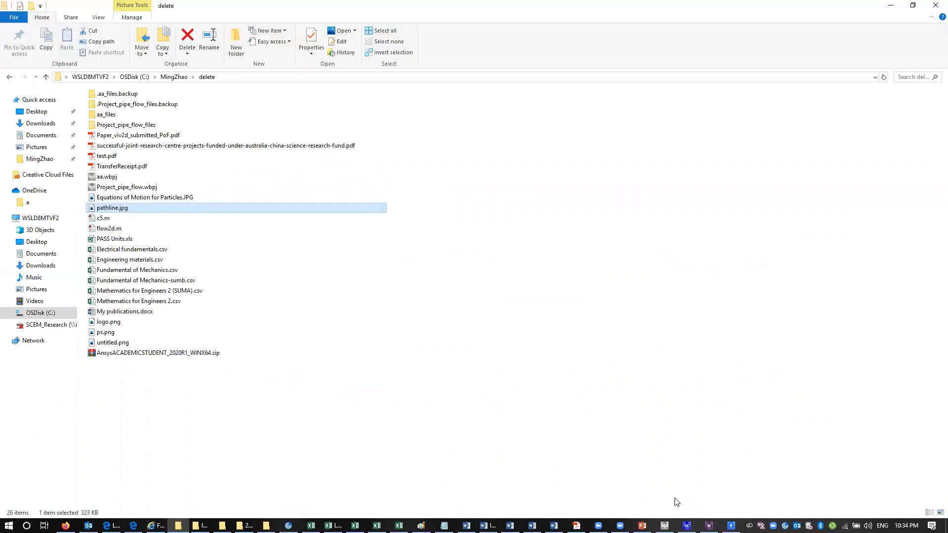
click(731, 526)
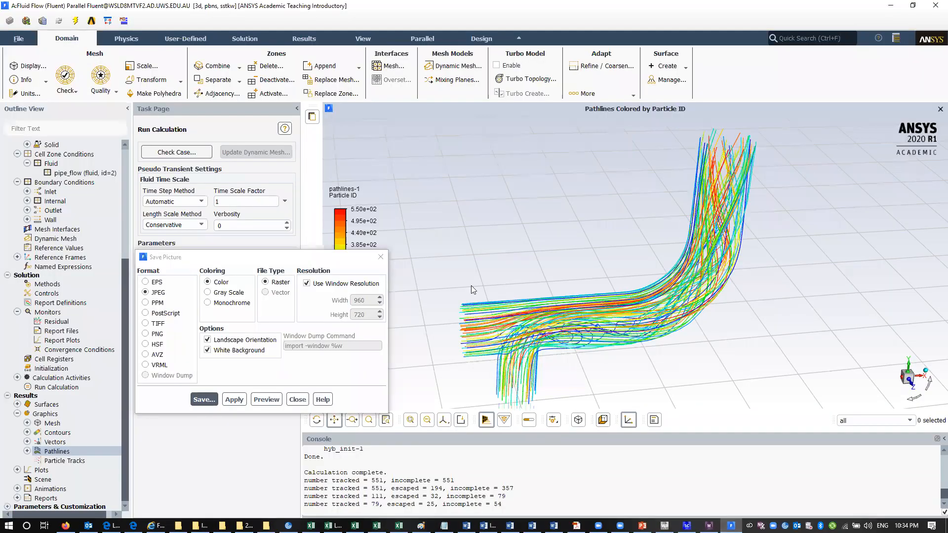
click(298, 400)
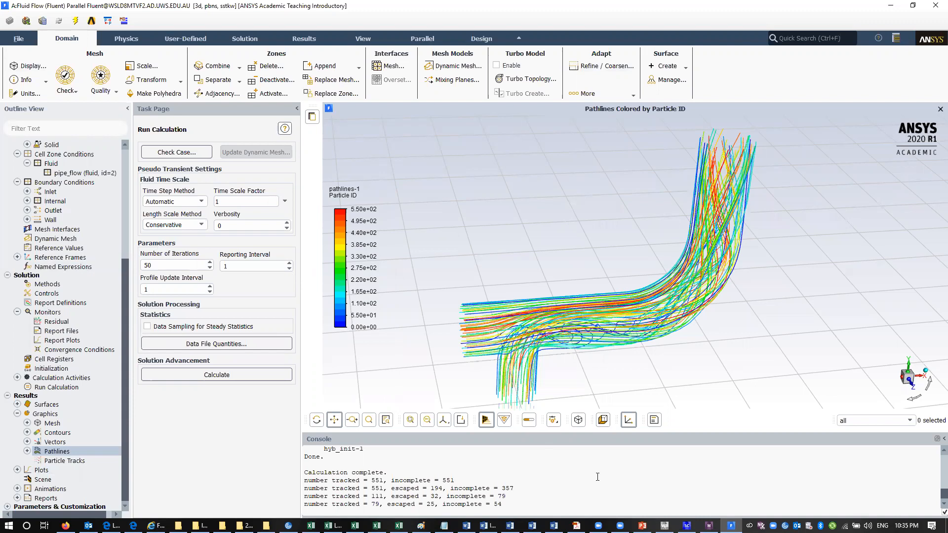
Step: Open a new blank document in Word and maximize its window
right_click(554, 525)
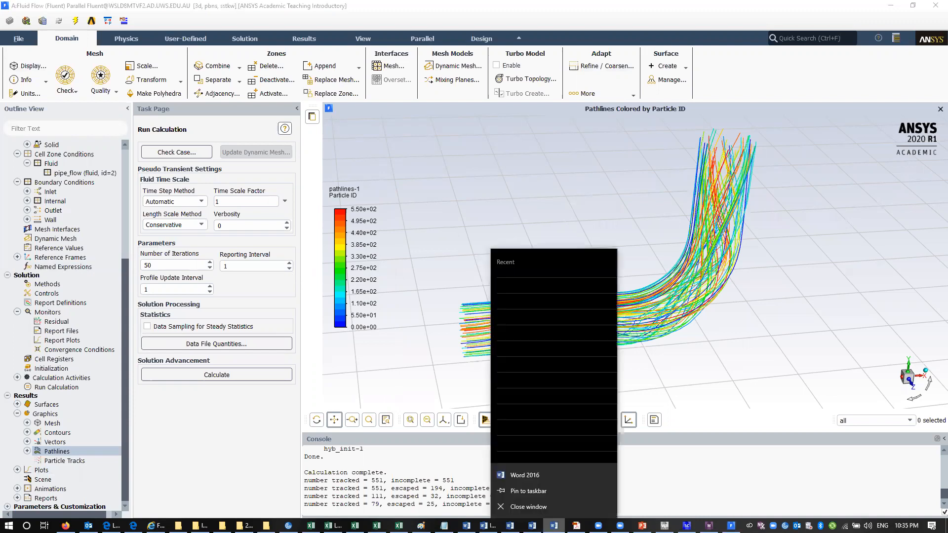
click(545, 479)
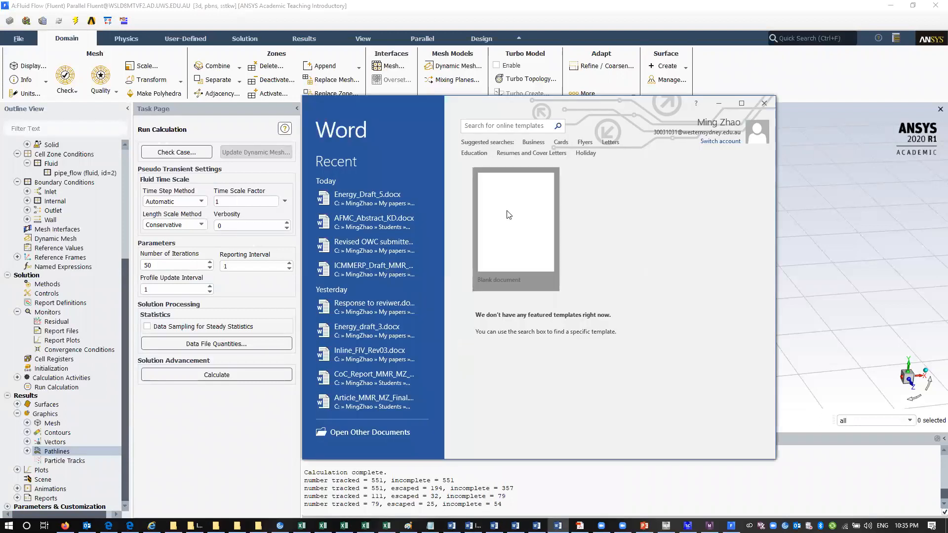
click(508, 213)
click(742, 104)
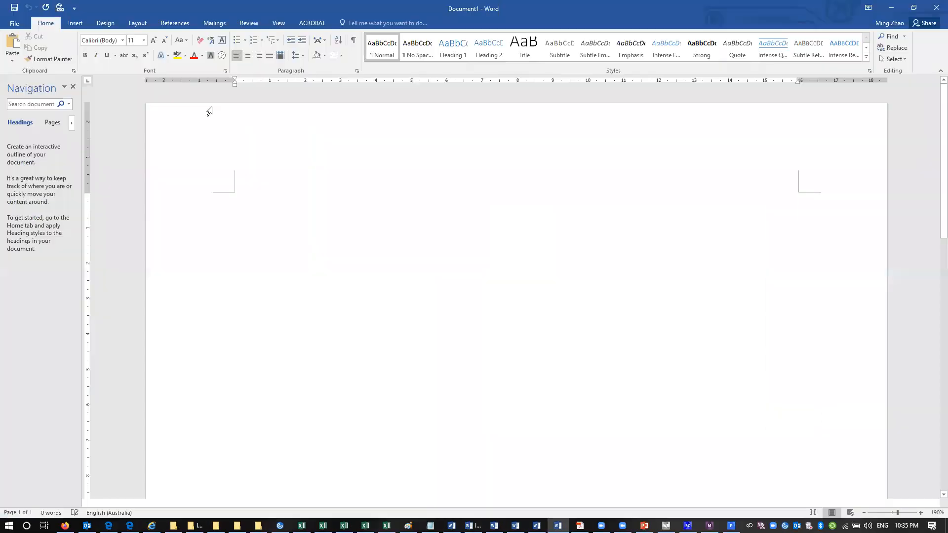
Step: Insert pathline.jpg from the delete folder into the document and shrink the picture to about 11 cm wide
click(75, 24)
click(104, 45)
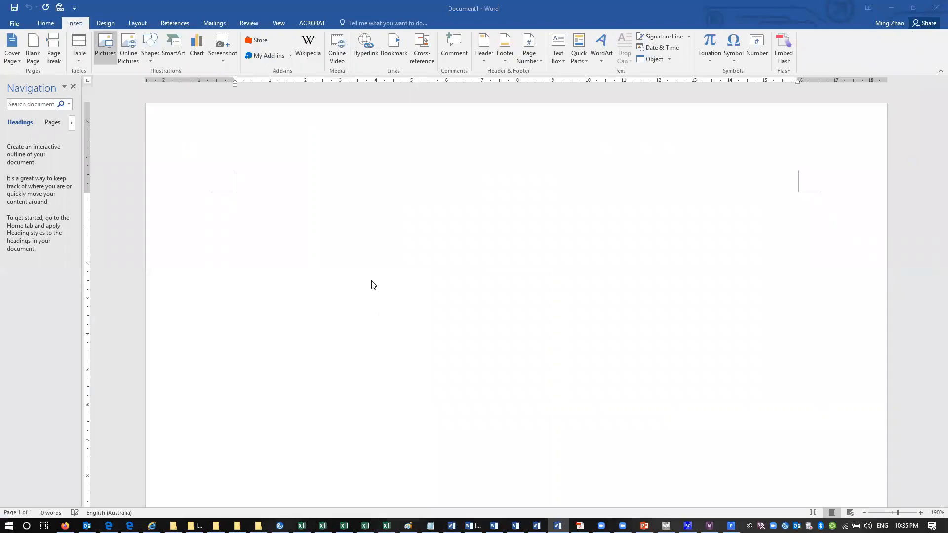
click(44, 275)
double_click(118, 100)
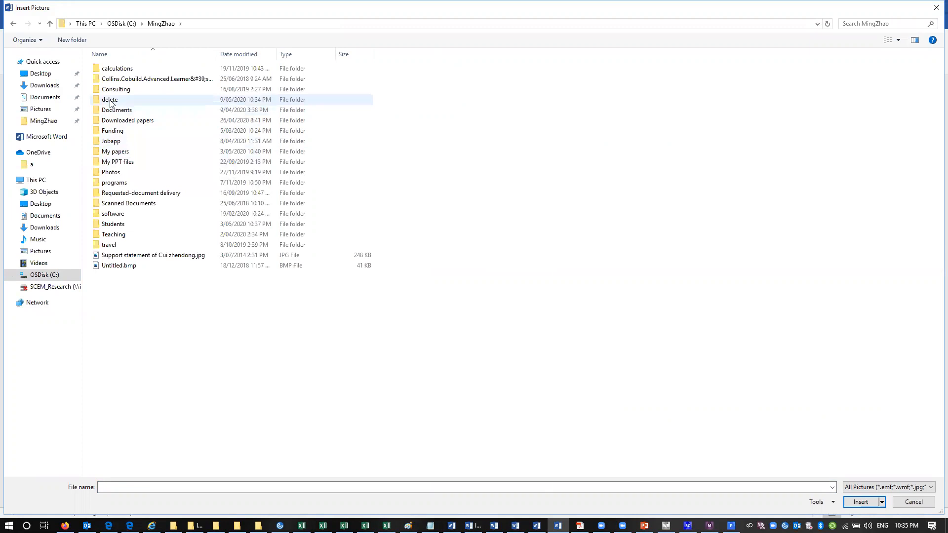
double_click(276, 99)
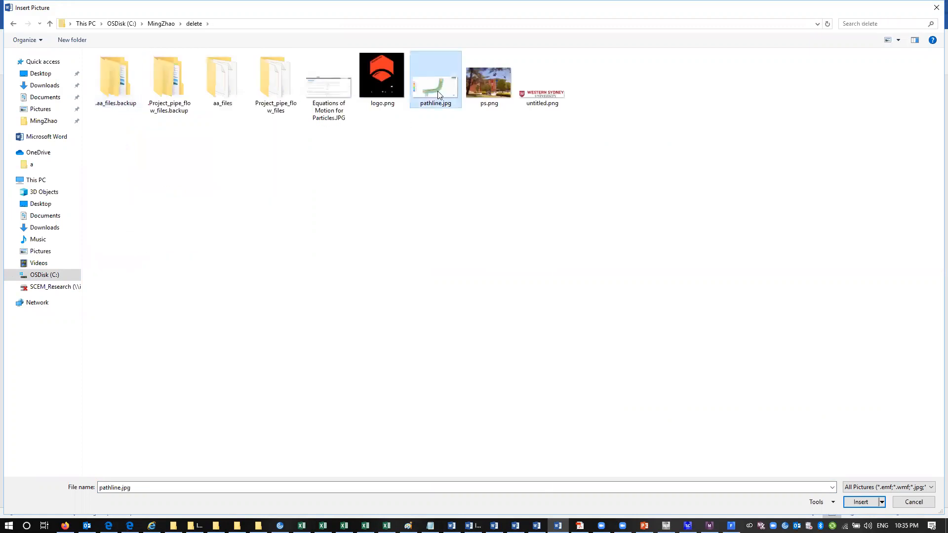
double_click(437, 89)
drag(798, 457, 663, 370)
click(663, 370)
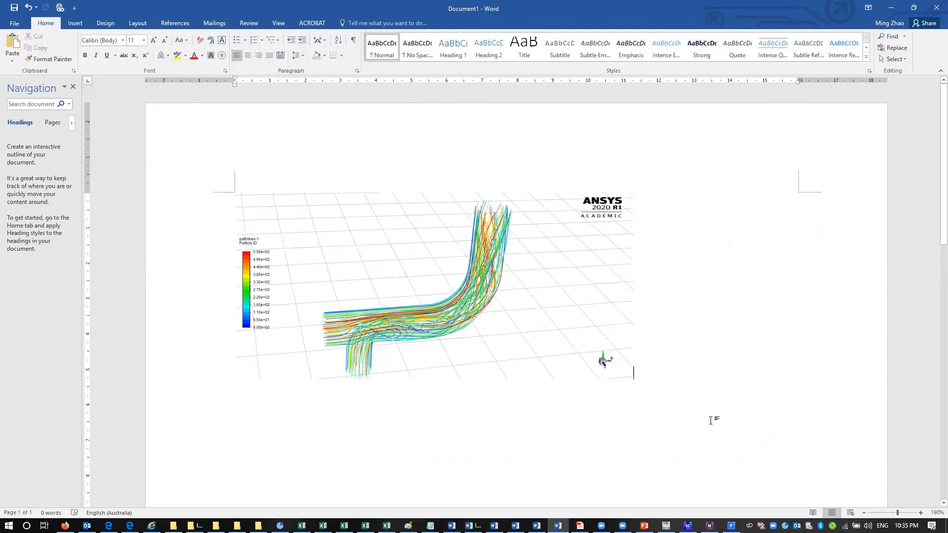